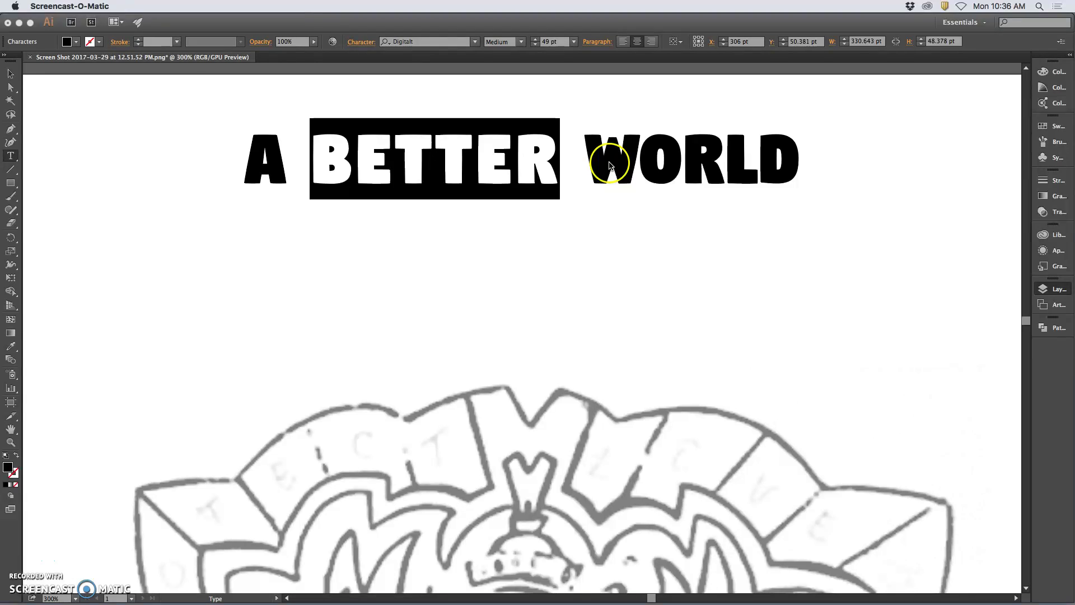
Try looser and tighter letter spacing on the word WORLD in the headline
{"action": "left_click", "coordinate": [606, 165]}
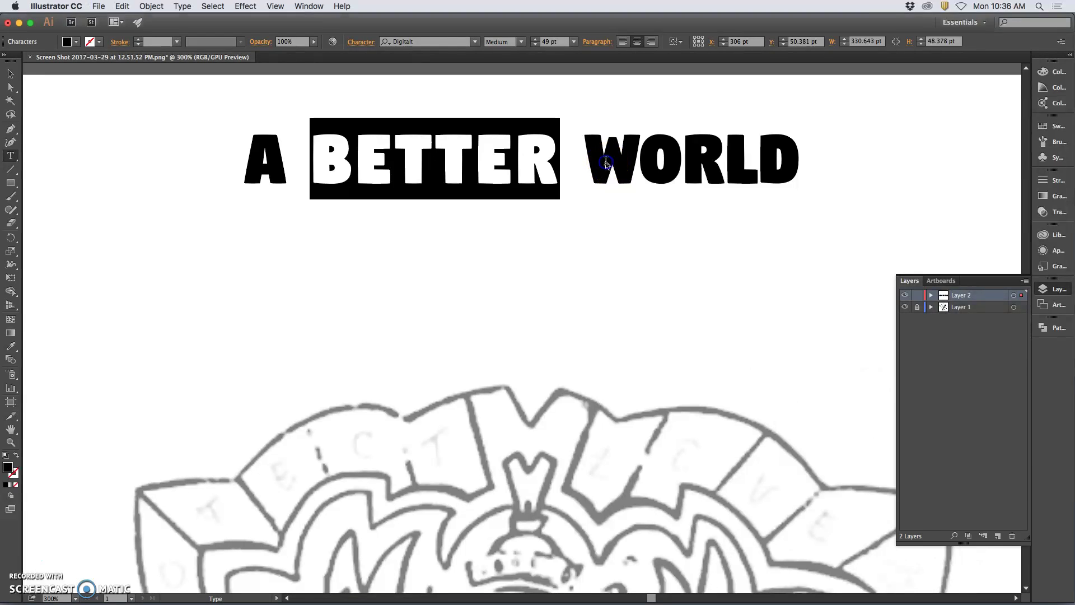
{"action": "left_click", "coordinate": [506, 158]}
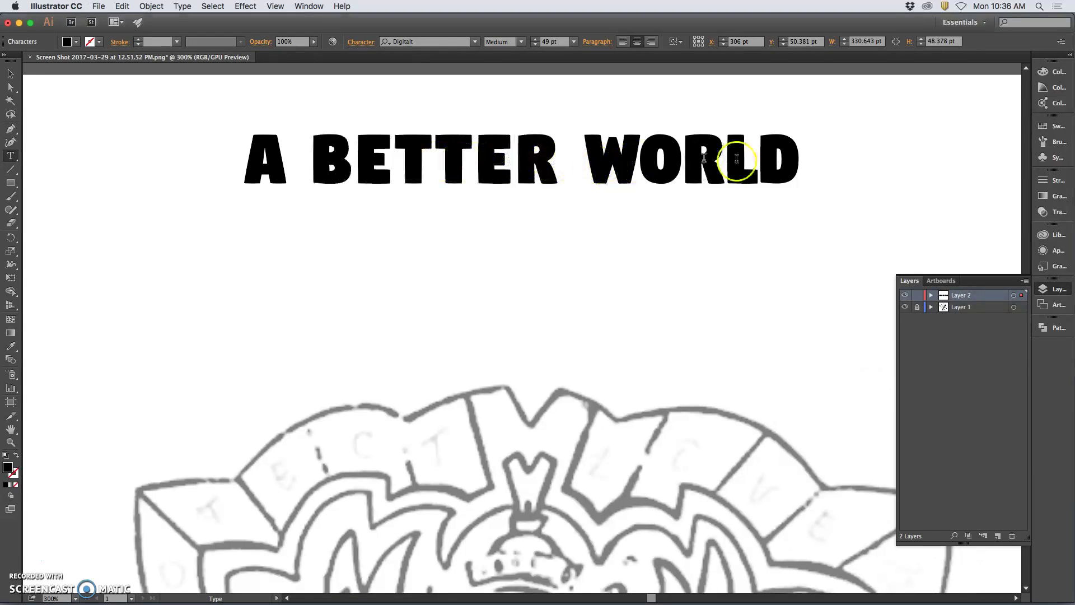
{"action": "left_click_drag", "start_coordinate": [800, 160], "coordinate": [602, 155]}
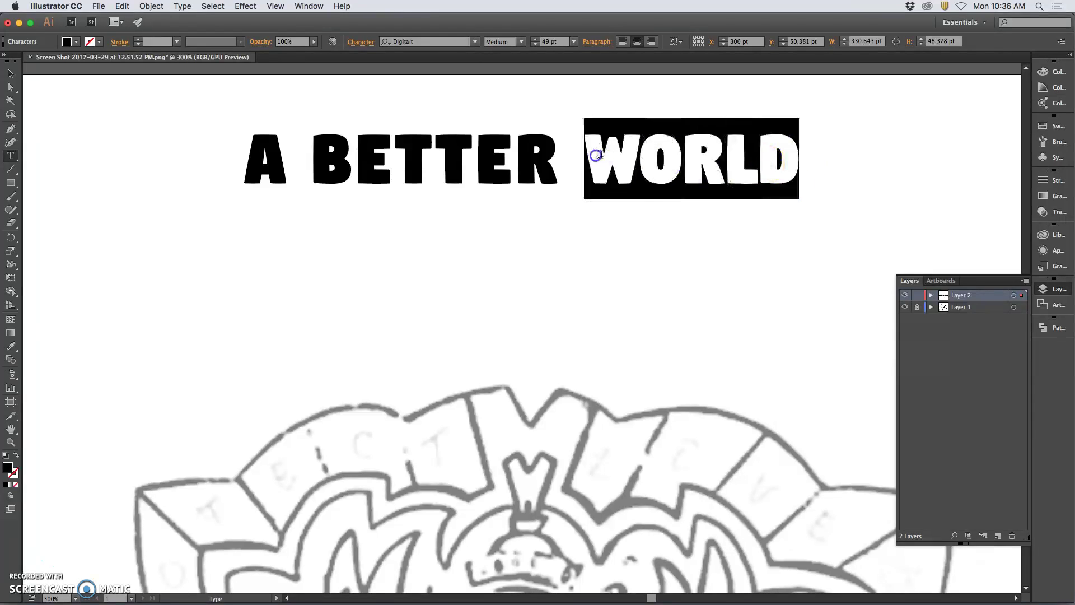
{"action": "key", "text": "alt+Right"}
{"action": "key", "text": "alt+Left"}
{"action": "key", "text": "alt+Right"}
{"action": "key", "text": "alt+Left"}
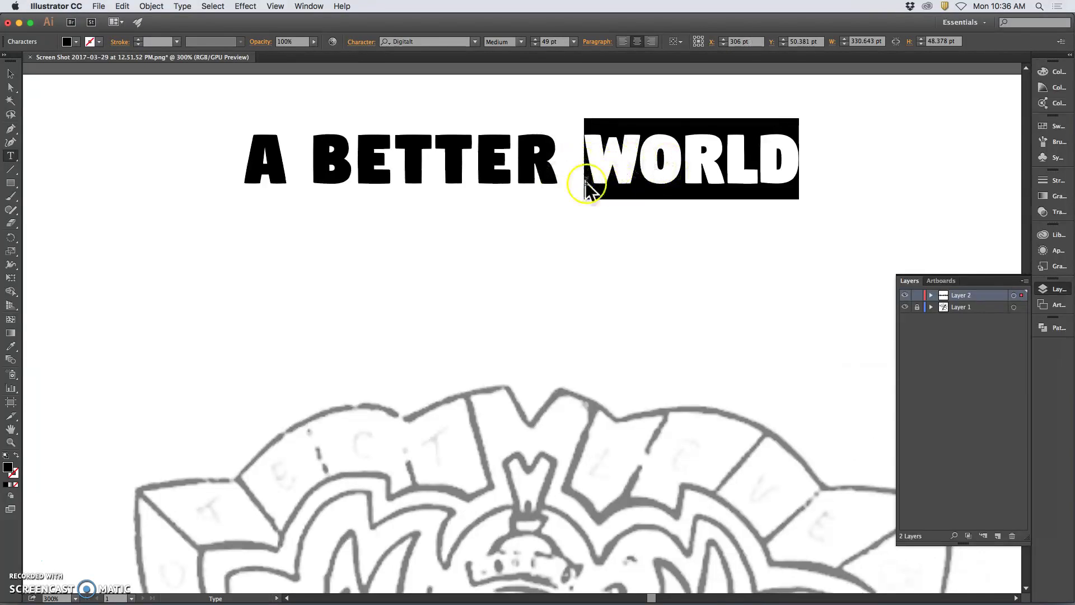
{"action": "left_click", "coordinate": [504, 206]}
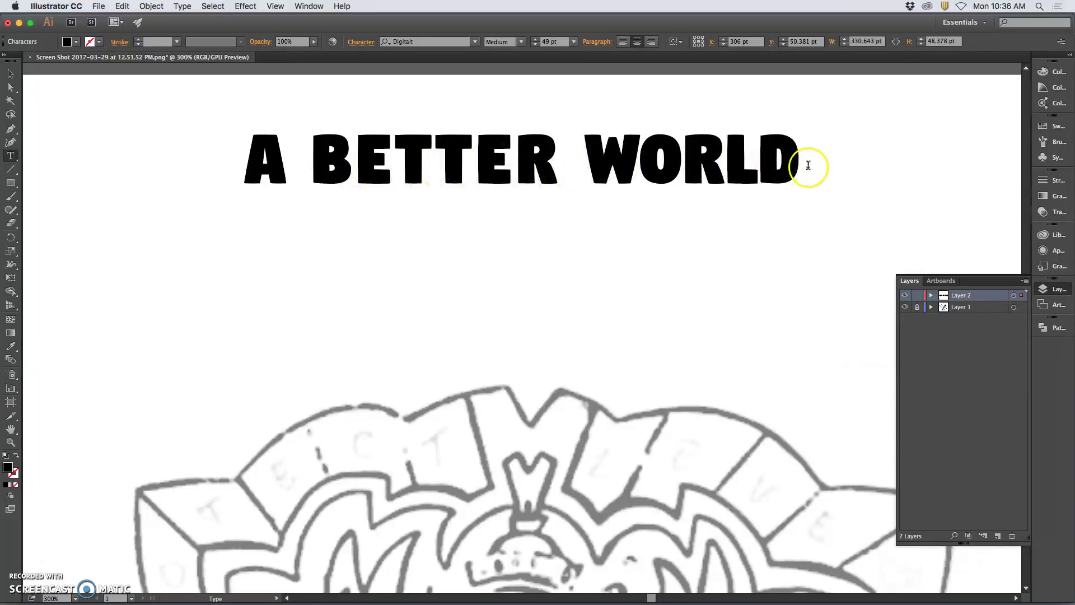
Duplicate the A BETTER WORLD text onto a new layer above Layer 2, locking Layer 2 first
{"action": "left_click_drag", "start_coordinate": [805, 164], "coordinate": [260, 159]}
{"action": "key", "text": "super+c"}
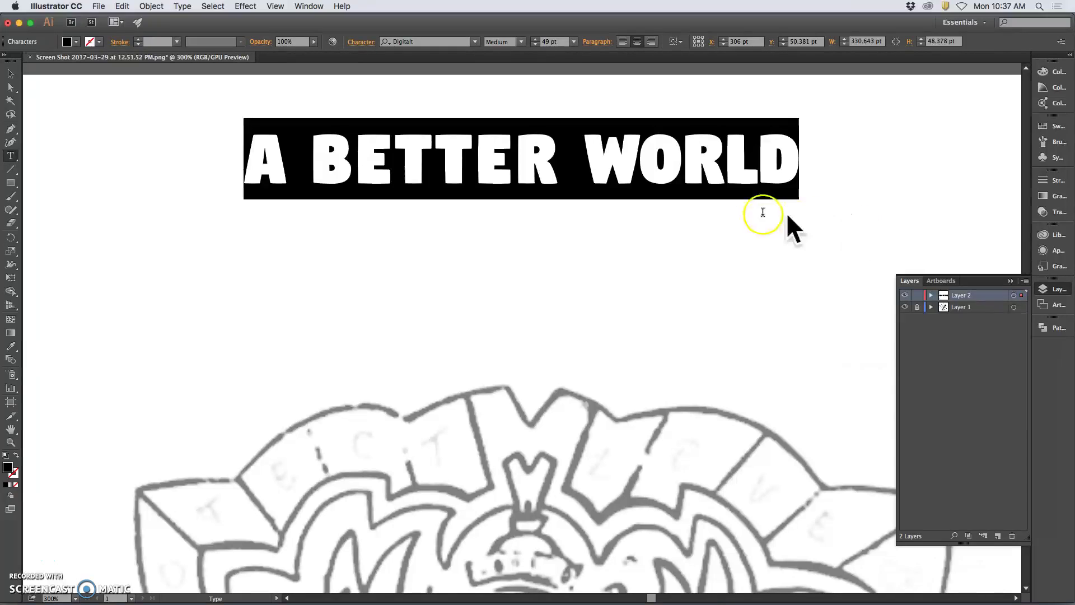
{"action": "left_click", "coordinate": [916, 295]}
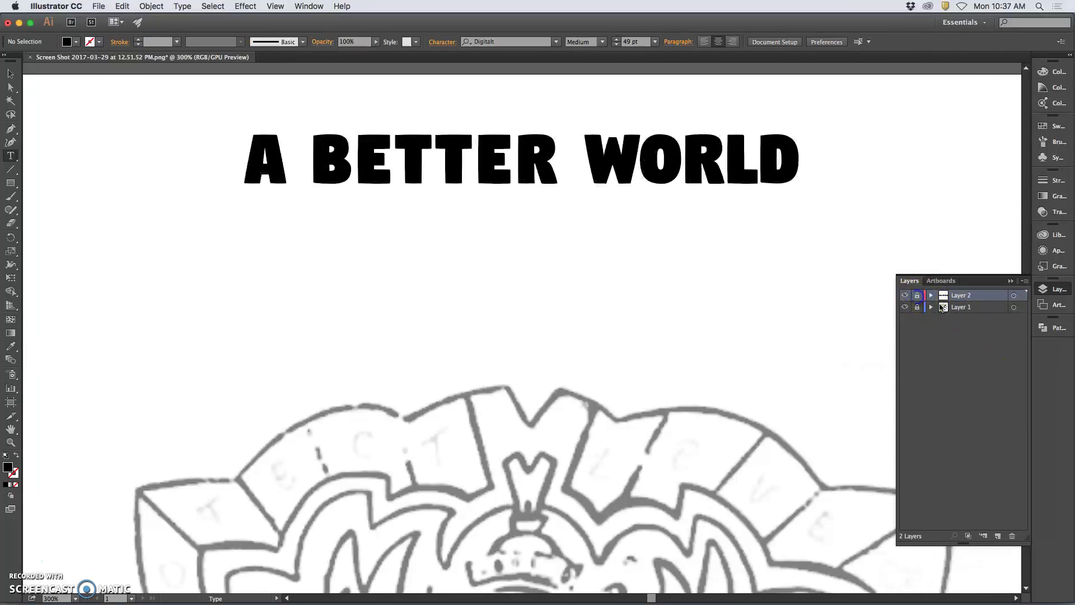
{"action": "left_click", "coordinate": [997, 535]}
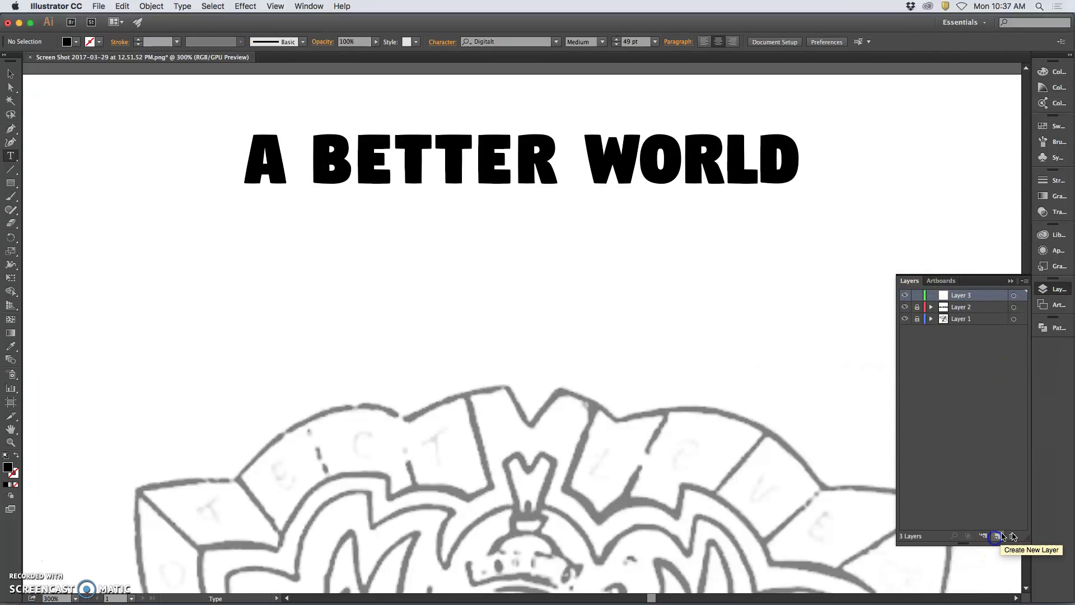
{"action": "left_click", "coordinate": [233, 257]}
{"action": "key", "text": "super+v"}
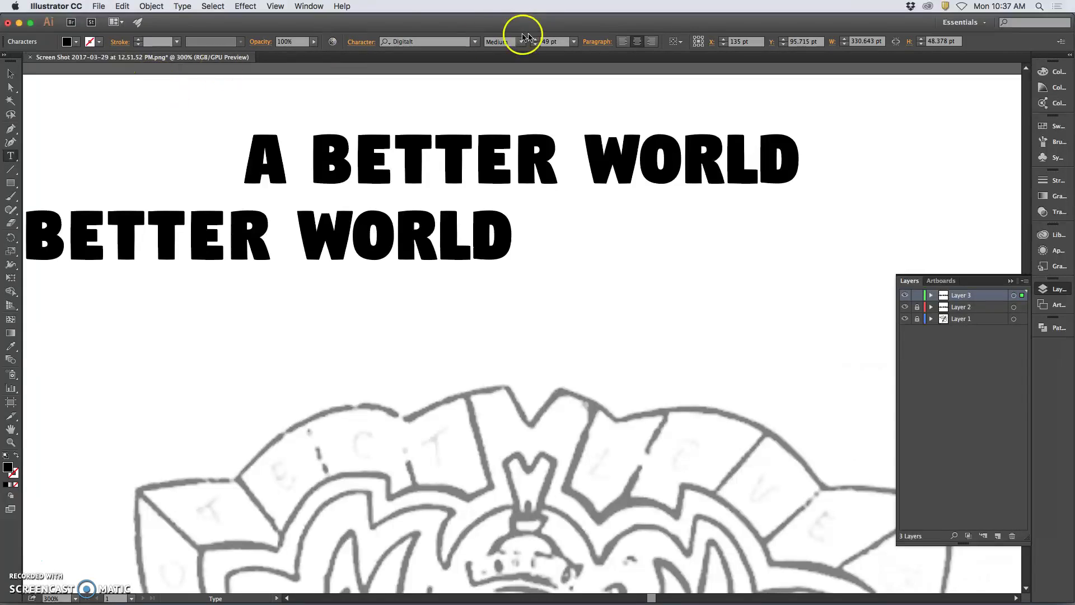
Move the duplicated headline directly beneath the original so they line up, and select all of its text
{"action": "left_click", "coordinate": [10, 73]}
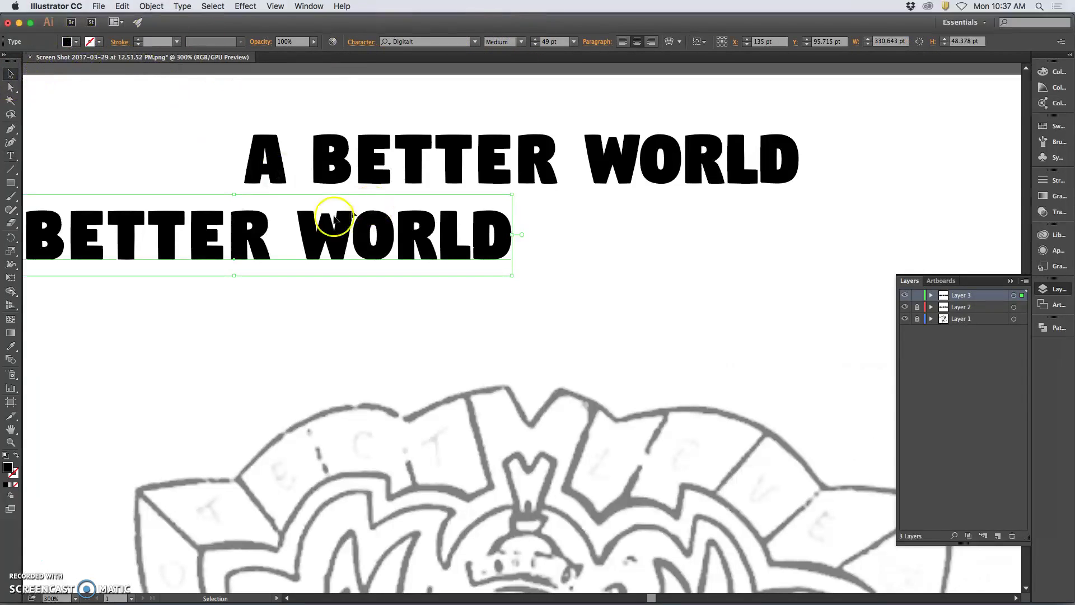
{"action": "left_click_drag", "start_coordinate": [208, 224], "coordinate": [493, 224]}
{"action": "left_click", "coordinate": [8, 156]}
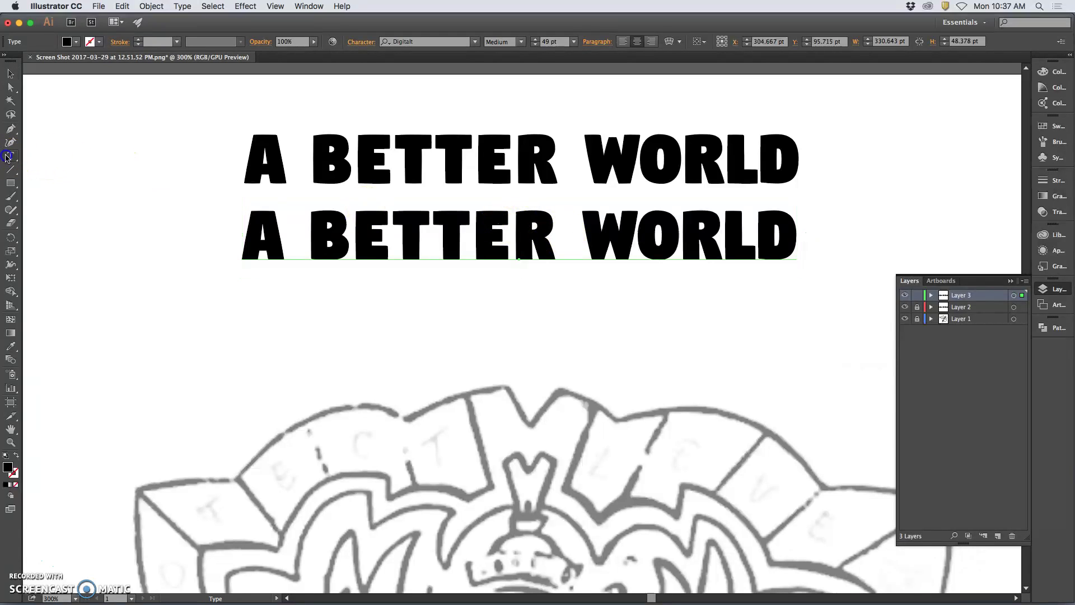
{"action": "double_click", "coordinate": [262, 233]}
{"action": "left_click", "coordinate": [263, 233]}
{"action": "left_click_drag", "start_coordinate": [247, 233], "coordinate": [783, 244]}
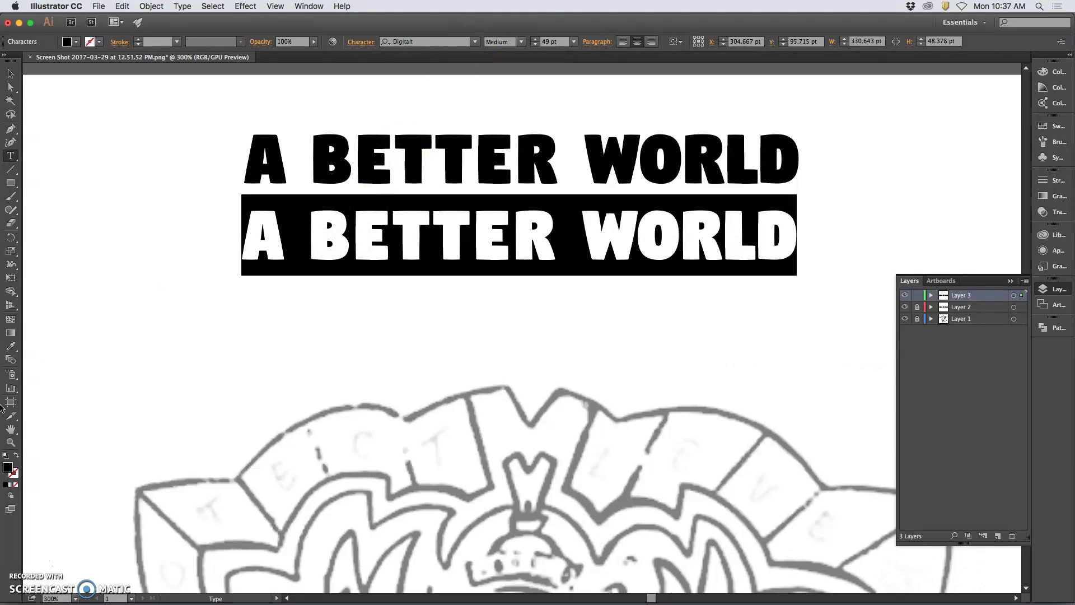
Extract the cocogoose_letterpress zip from Downloads and install the COCOGOOSE LETTERPRESS font in Font Book
{"action": "mouse_move", "coordinate": [213, 596]}
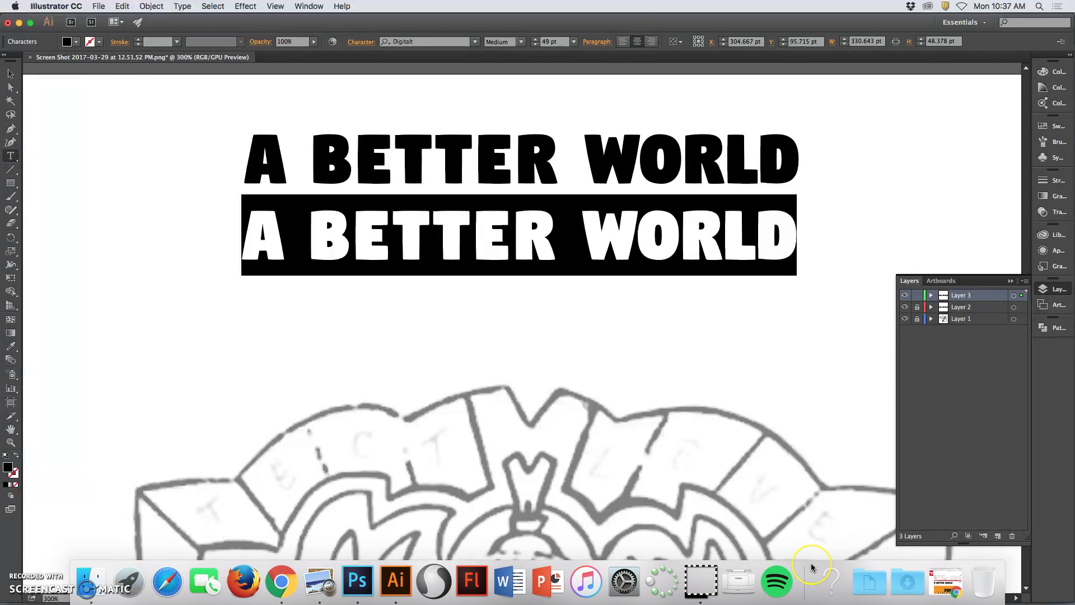
{"action": "key", "text": "ctrl+Up"}
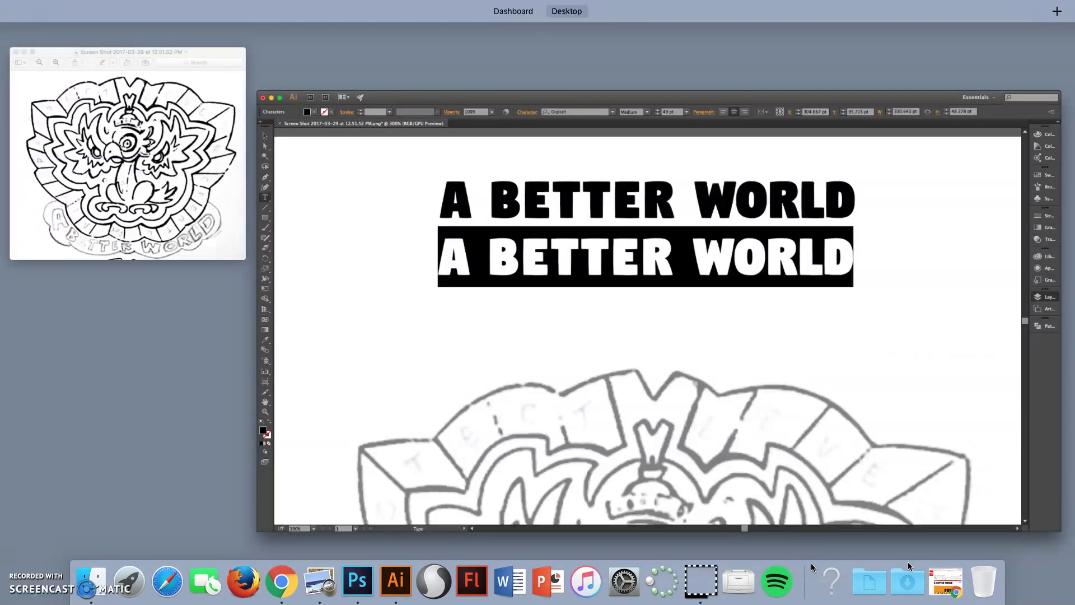
{"action": "left_click", "coordinate": [902, 582]}
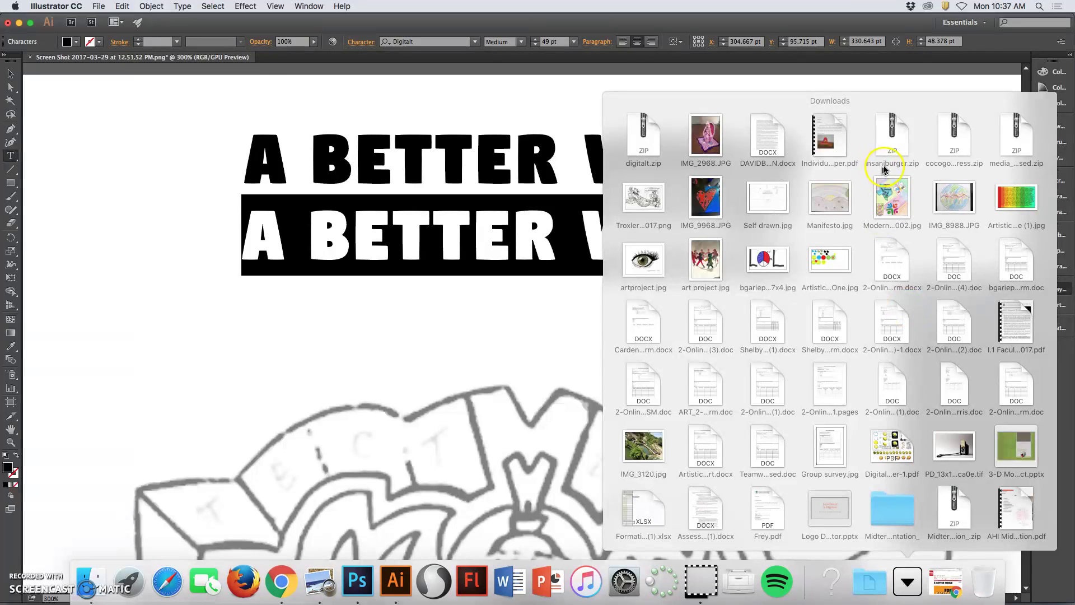
{"action": "left_click", "coordinate": [963, 149]}
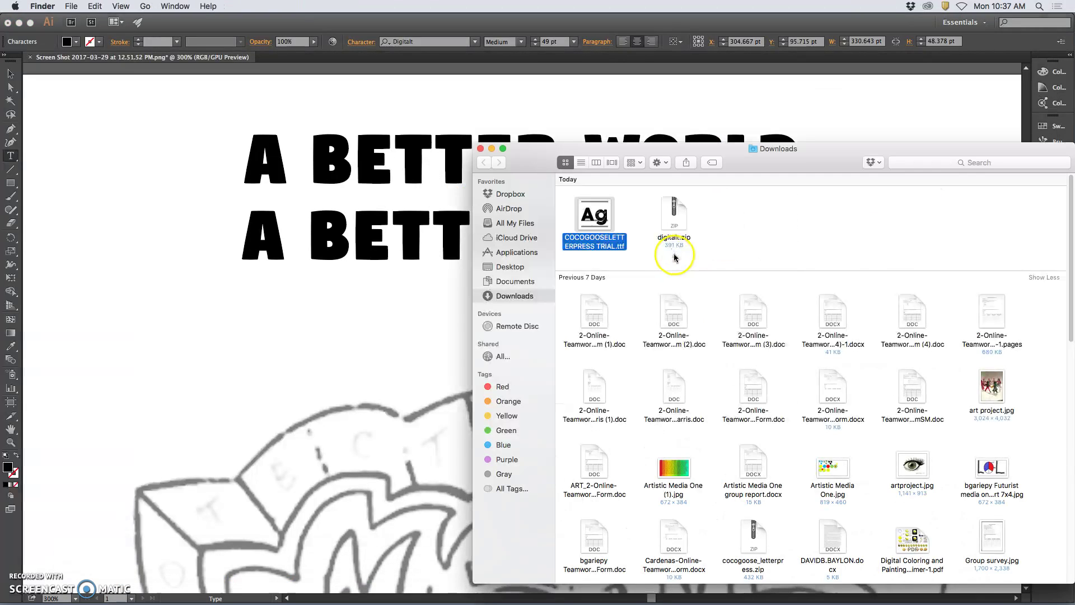
{"action": "double_click", "coordinate": [597, 215]}
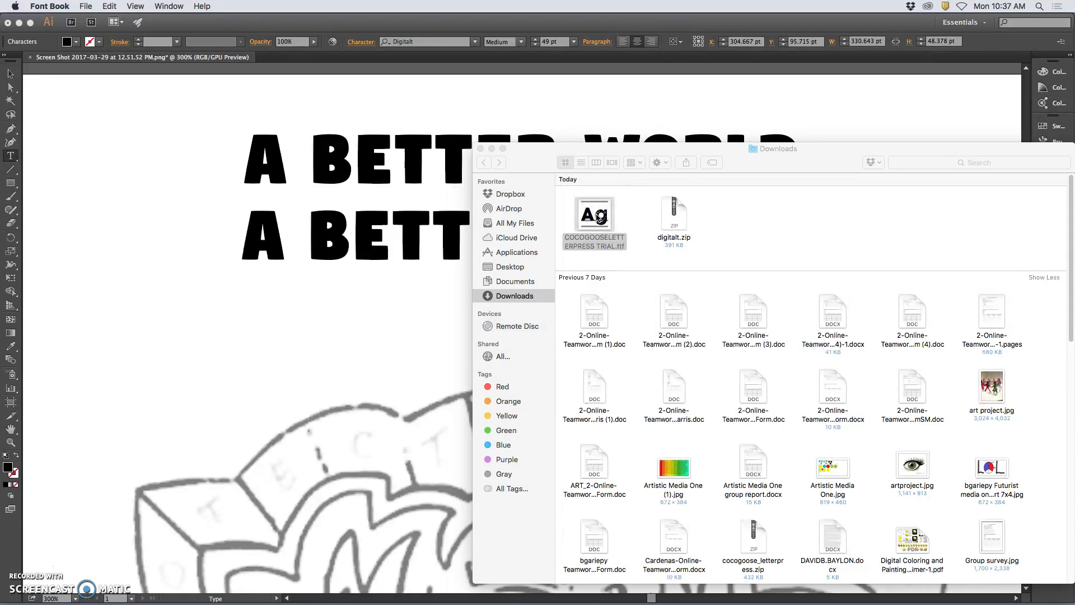
{"action": "left_click", "coordinate": [285, 445]}
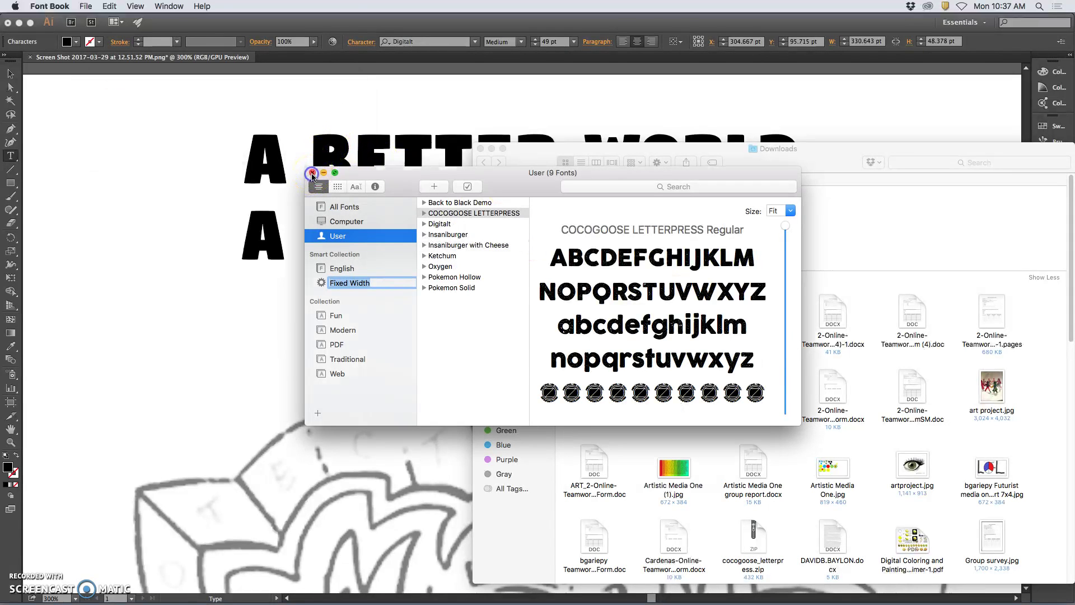
{"action": "left_click", "coordinate": [312, 173]}
Return to Illustrator and look for COCOGOOSE LETTERPRESS in the font list for the lower headline, leaving its font unchanged
{"action": "left_click", "coordinate": [398, 273]}
{"action": "left_click", "coordinate": [789, 233]}
{"action": "left_click_drag", "start_coordinate": [797, 233], "coordinate": [252, 236]}
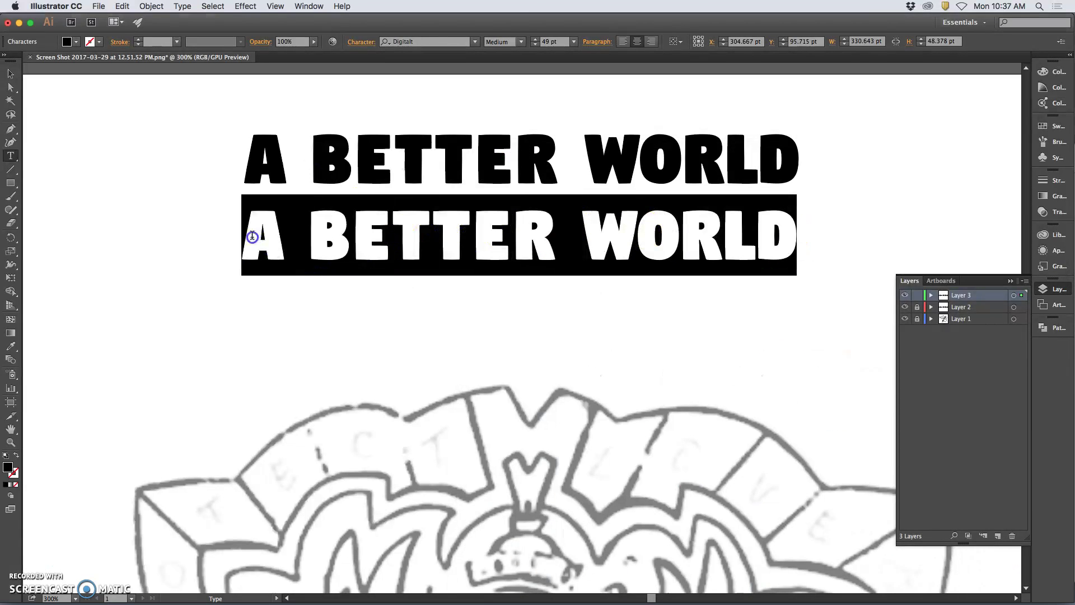
{"action": "left_click", "coordinate": [473, 42]}
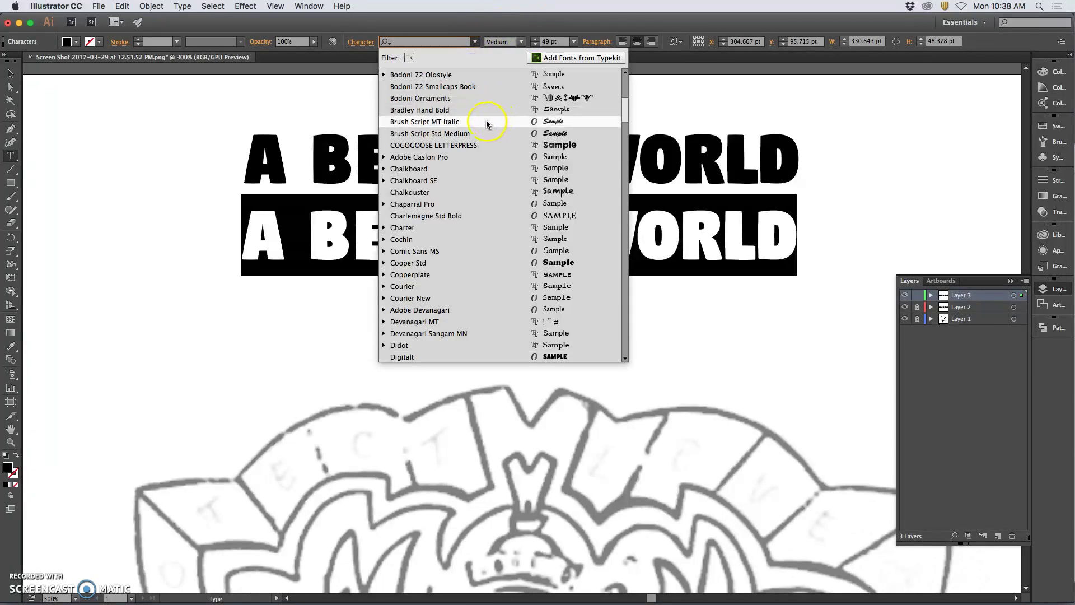
{"action": "scroll", "coordinate": [485, 120], "scroll_direction": "down", "scroll_amount": 1}
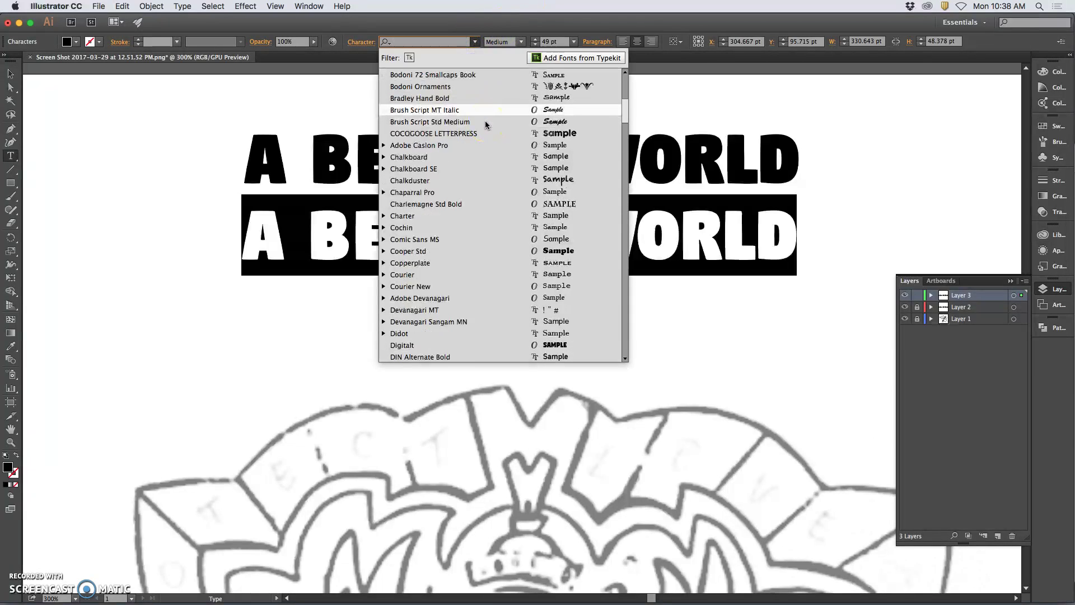
{"action": "scroll", "coordinate": [484, 119], "scroll_direction": "down", "scroll_amount": 1}
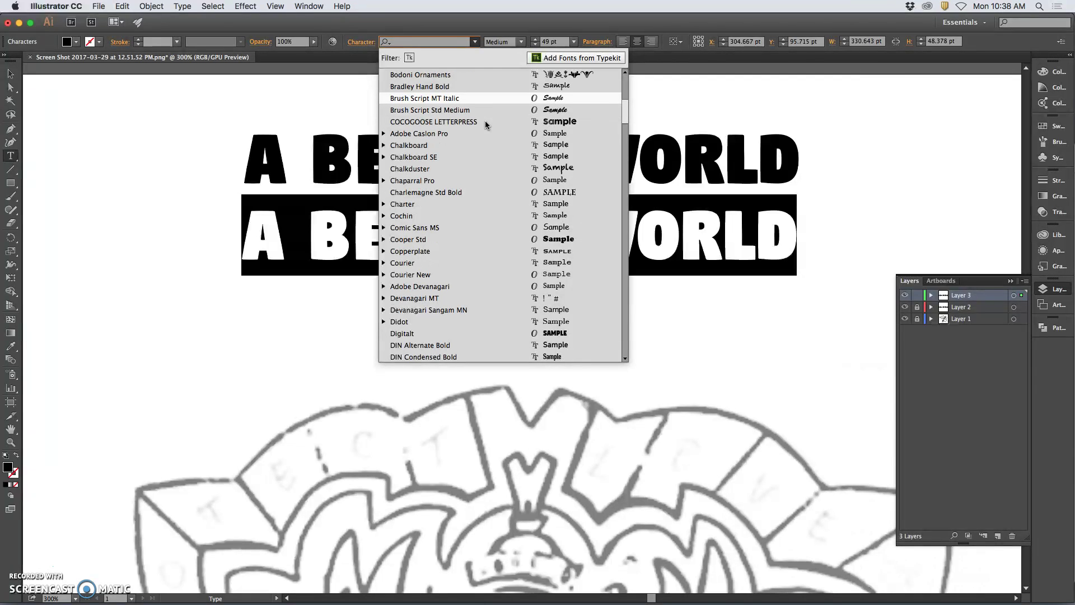
{"action": "left_click", "coordinate": [307, 100]}
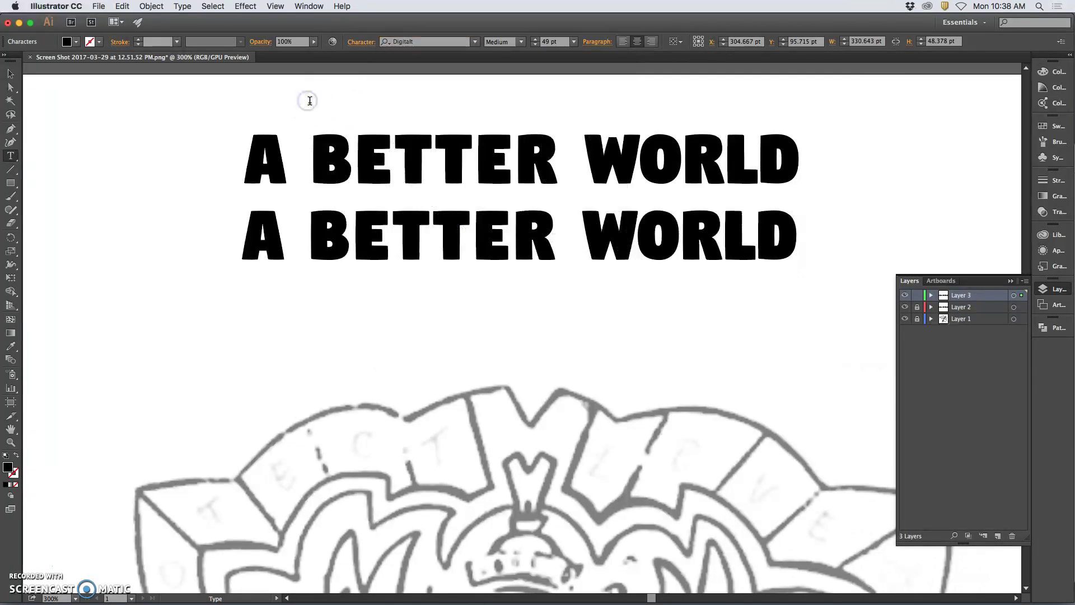
Save the document to the Desktop in Adobe Illustrator (ai) format, named with the author's first name plus "Assign 8 Text Design", using Illustrator CC options
{"action": "left_click", "coordinate": [99, 6]}
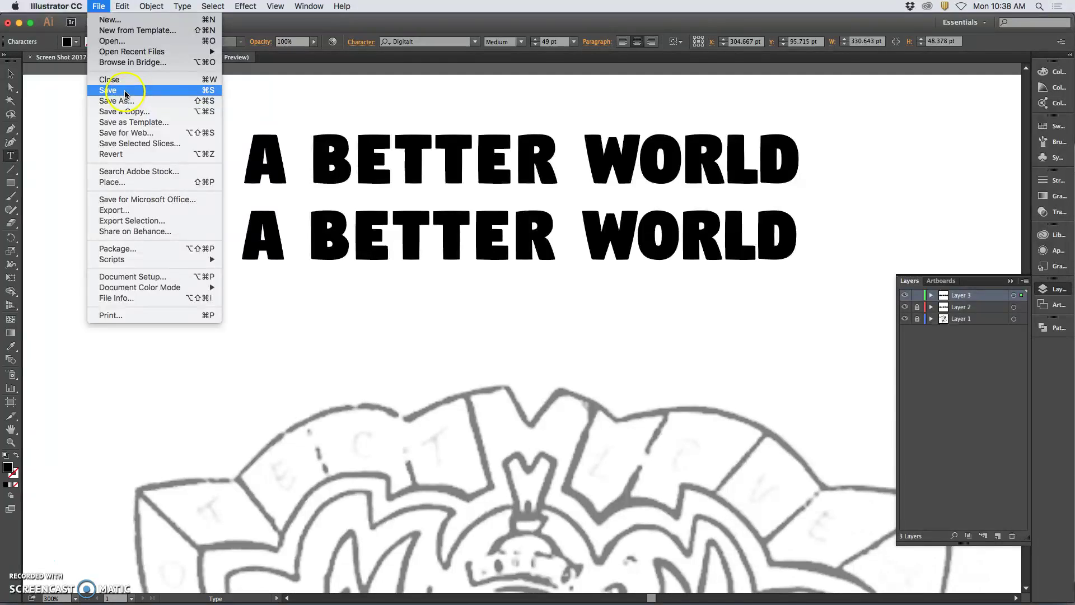
{"action": "left_click", "coordinate": [124, 91]}
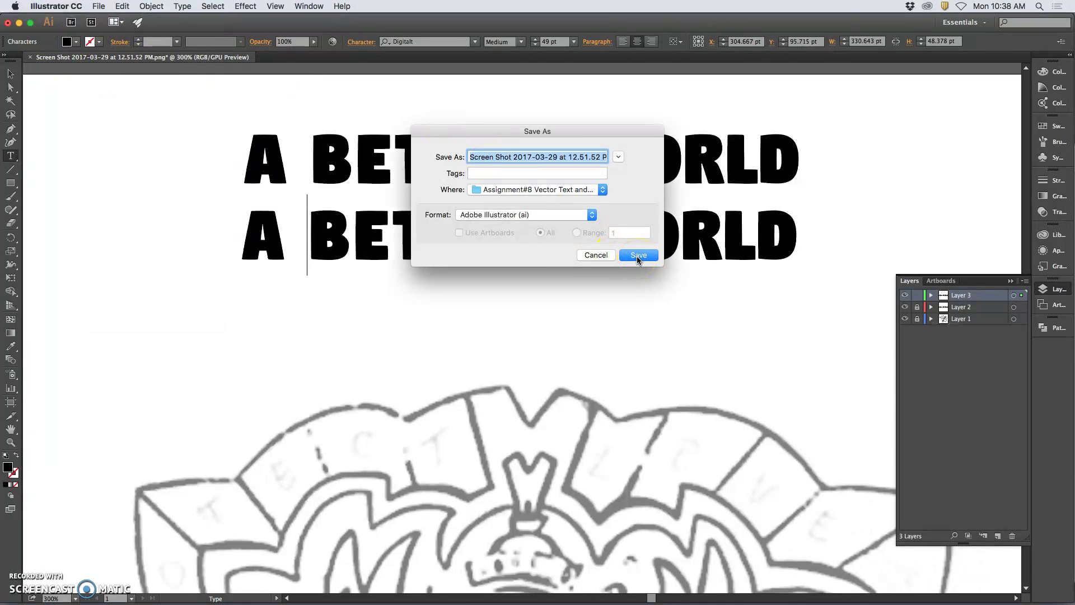
{"action": "left_click", "coordinate": [512, 152]}
{"action": "left_click", "coordinate": [512, 152]}
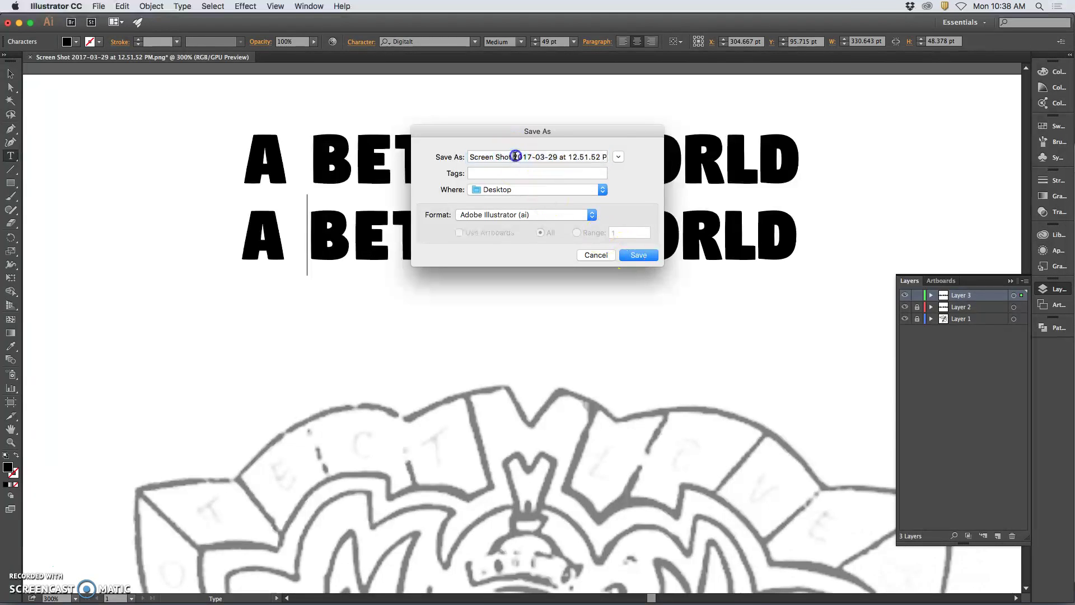
{"action": "triple_click", "coordinate": [512, 159]}
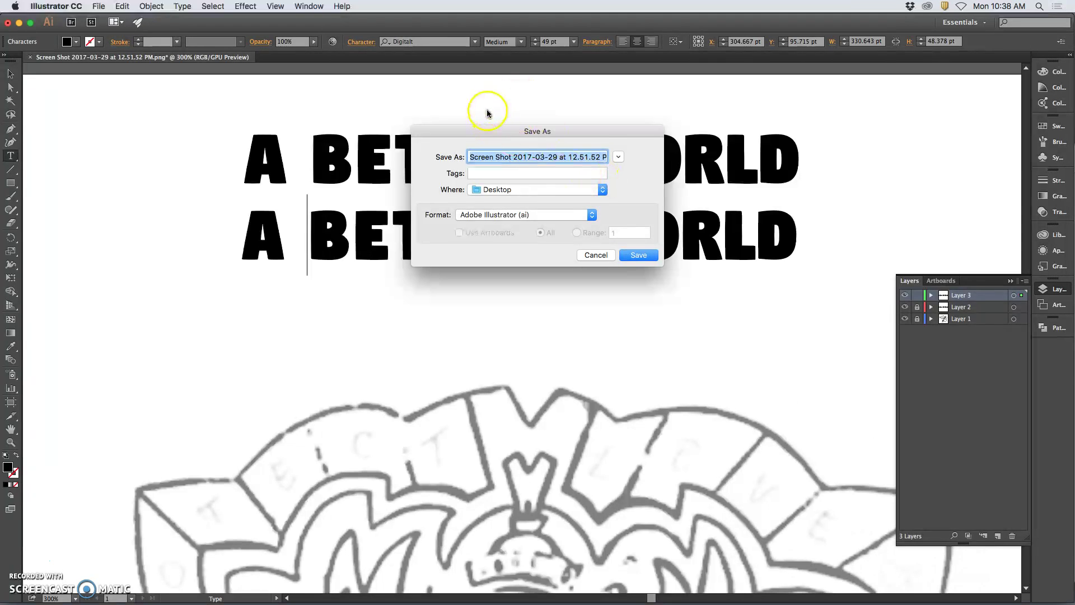
{"action": "triple_click", "coordinate": [497, 160]}
{"action": "type", "text": "Karl Assign 8"}
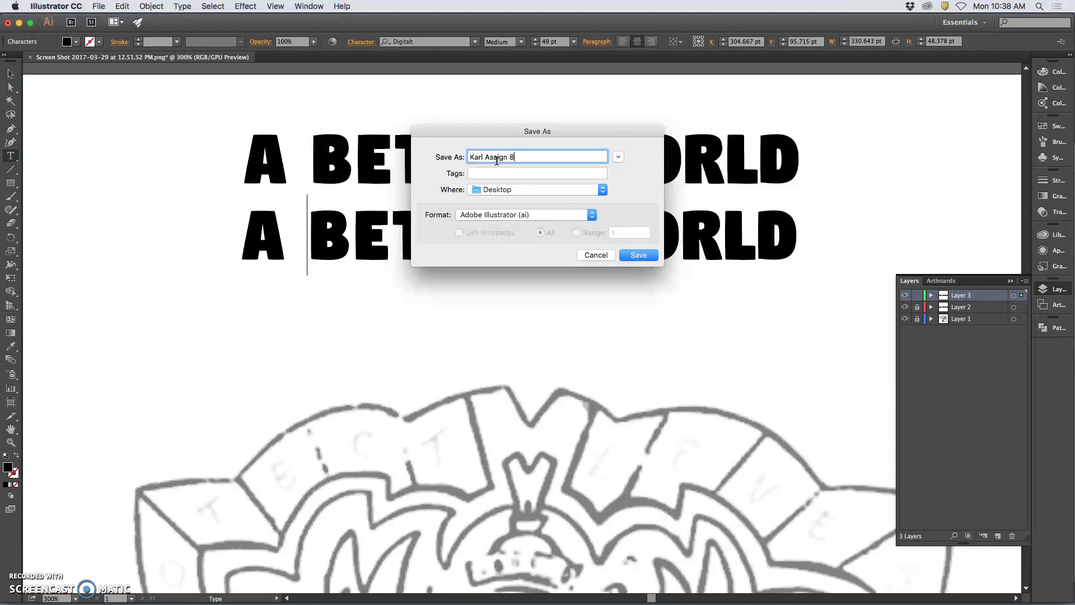
{"action": "type", "text": " Text Design"}
{"action": "left_click", "coordinate": [641, 256]}
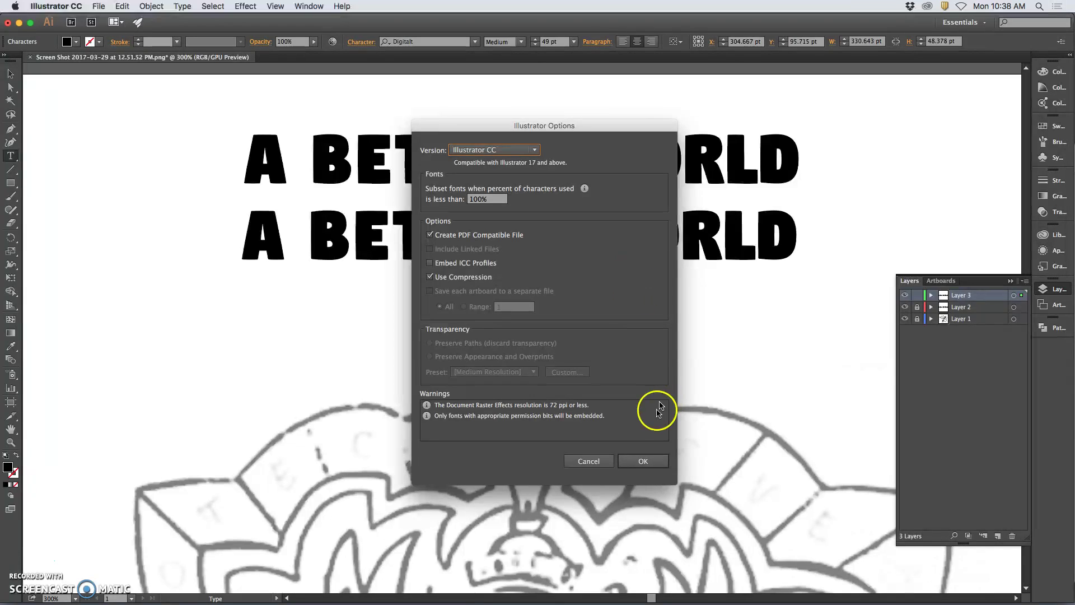
{"action": "left_click", "coordinate": [642, 461]}
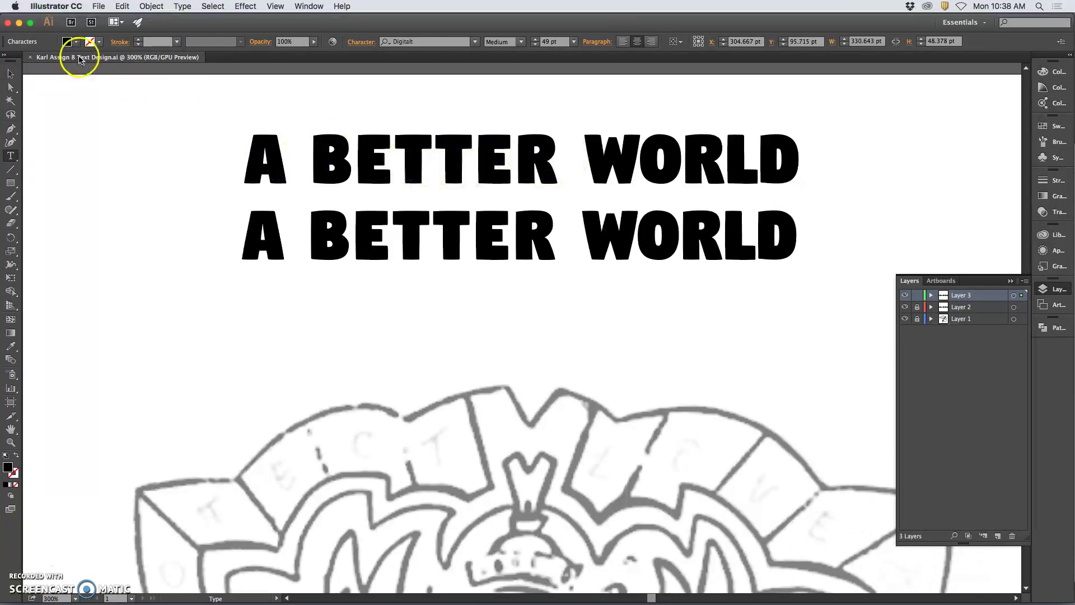
Minimize the document window and check for the saved Illustrator file on the desktop
{"action": "left_click", "coordinate": [19, 22]}
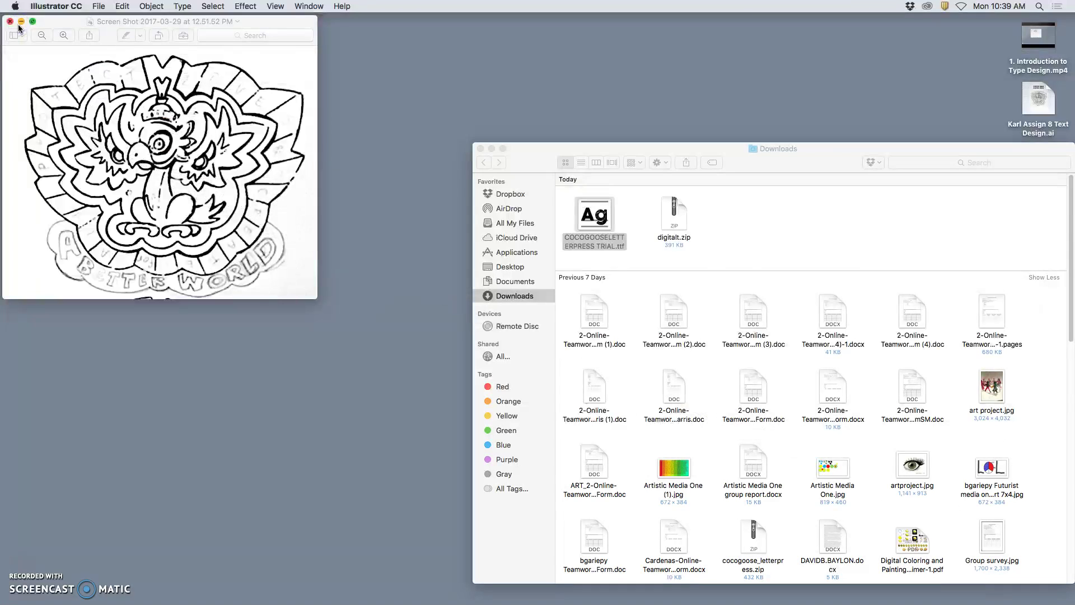
{"action": "mouse_move", "coordinate": [557, 152]}
{"action": "left_mouse_down"}
{"action": "mouse_move", "coordinate": [537, 233]}
{"action": "mouse_move", "coordinate": [556, 233]}
{"action": "mouse_move", "coordinate": [560, 162]}
{"action": "mouse_move", "coordinate": [551, 162]}
{"action": "left_mouse_up"}
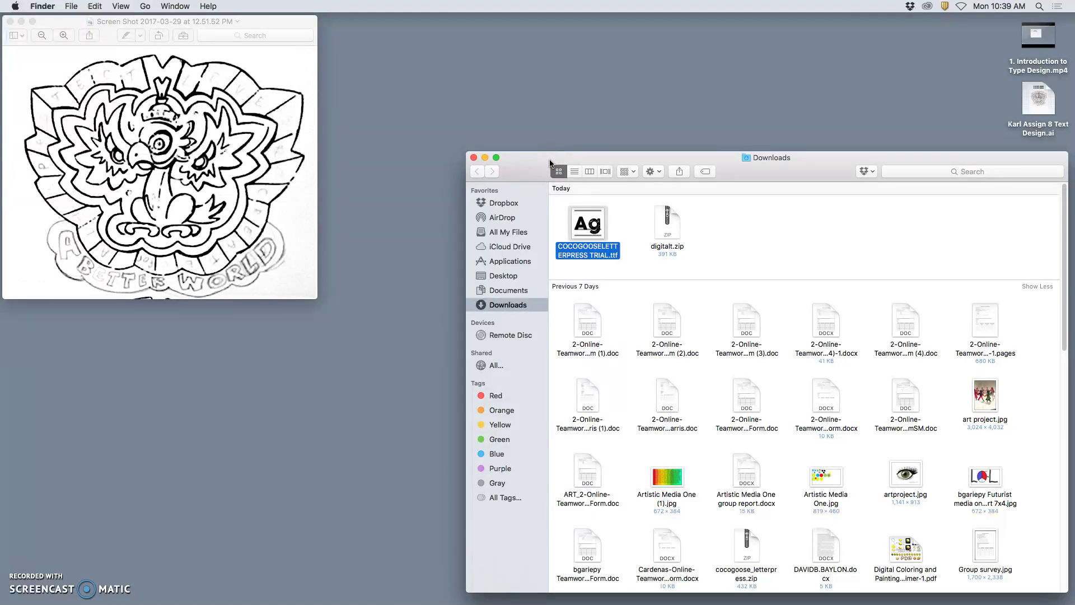
{"action": "left_click", "coordinate": [1034, 104]}
{"action": "left_click", "coordinate": [939, 102]}
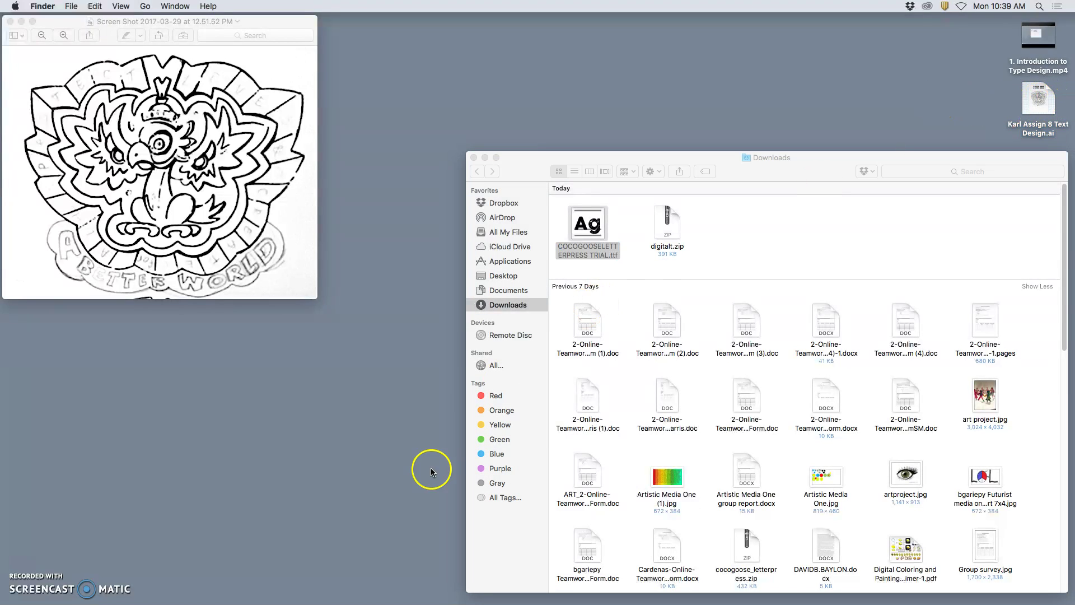
Quit Illustrator and Photoshop
{"action": "right_click", "coordinate": [385, 567]}
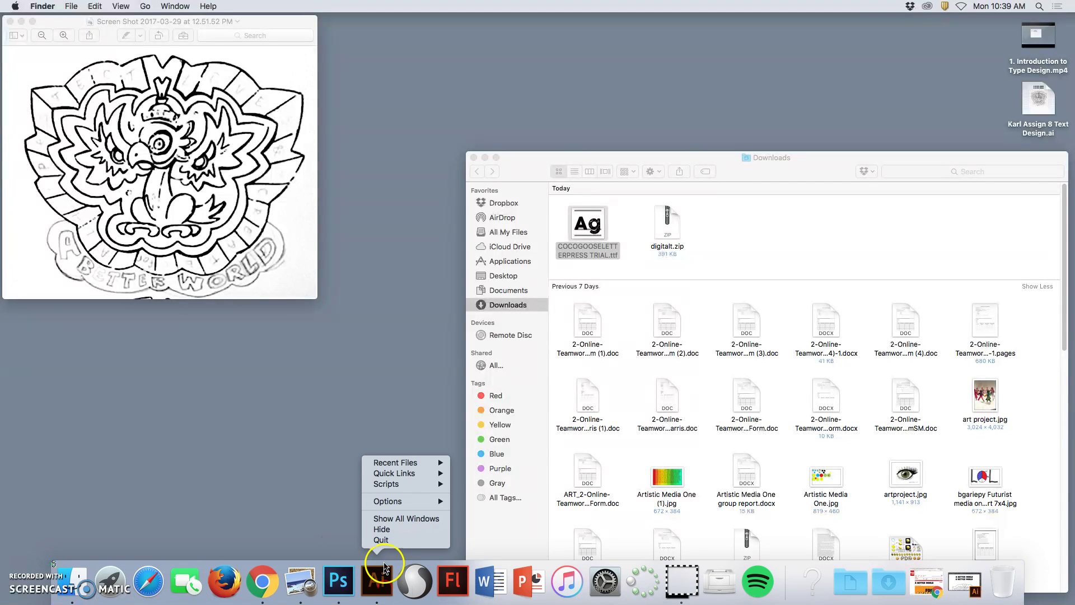
{"action": "left_click", "coordinate": [381, 539]}
{"action": "right_click", "coordinate": [338, 576]}
{"action": "left_click", "coordinate": [346, 541]}
{"action": "left_click", "coordinate": [612, 331]}
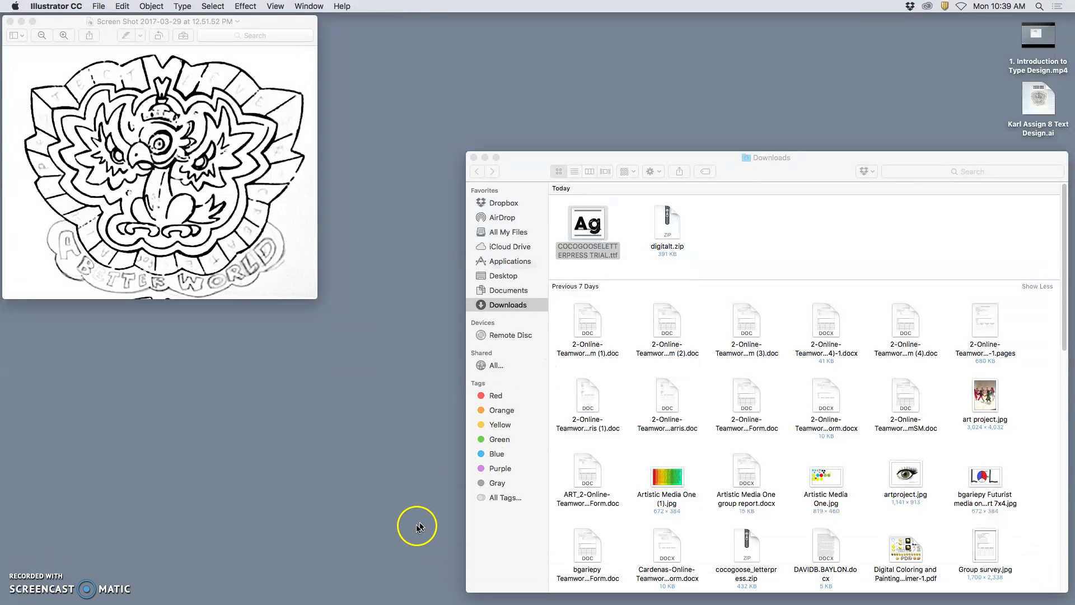
Reopen the saved Assign 8 Text Design Illustrator file from the desktop
{"action": "left_click", "coordinate": [453, 506]}
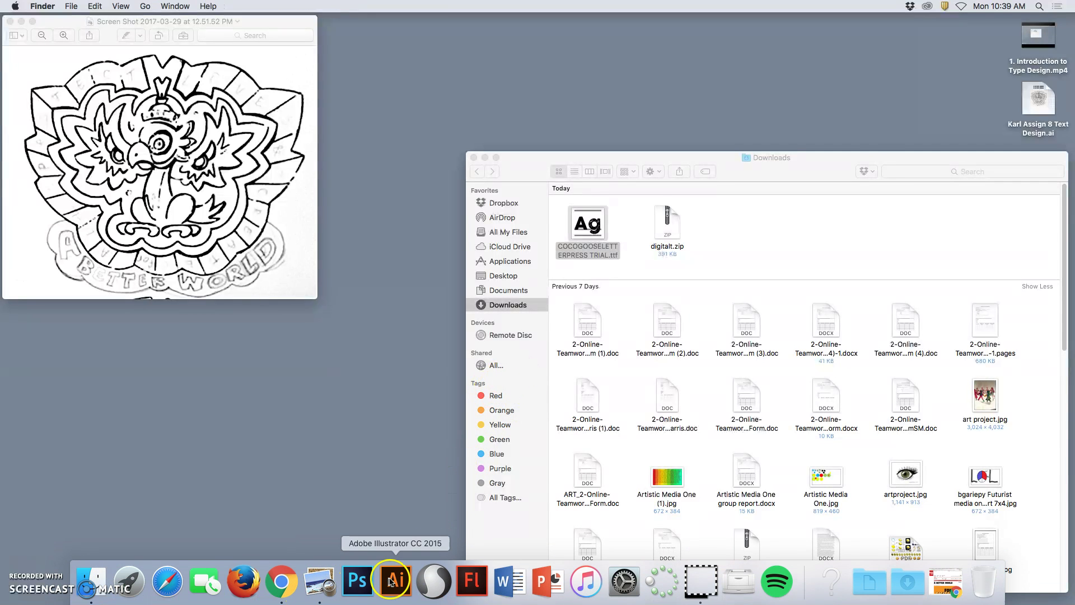
{"action": "left_click", "coordinate": [1041, 107]}
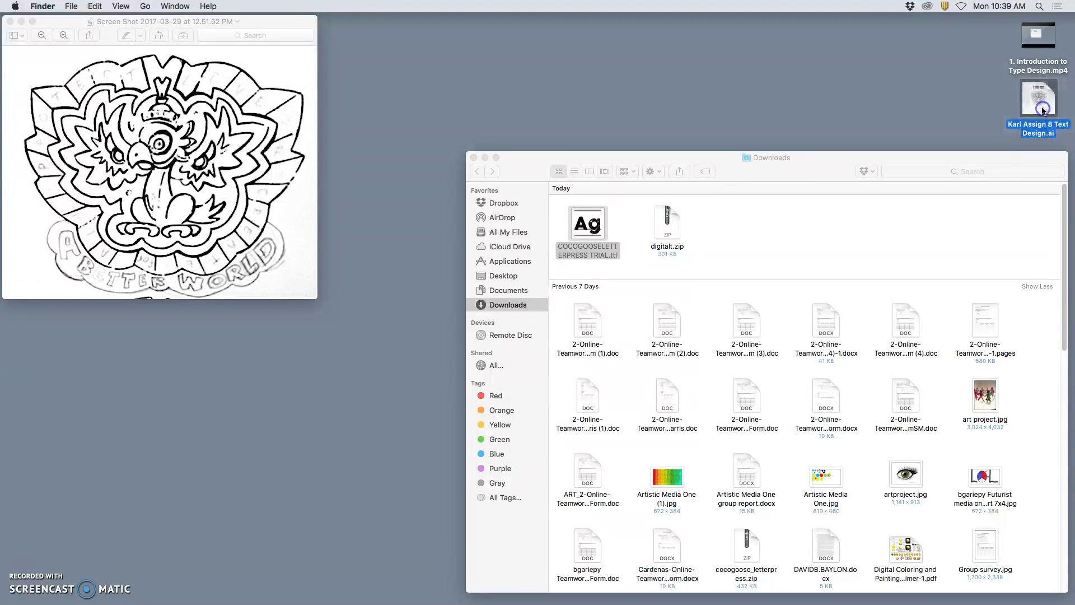
{"action": "double_click", "coordinate": [1036, 112]}
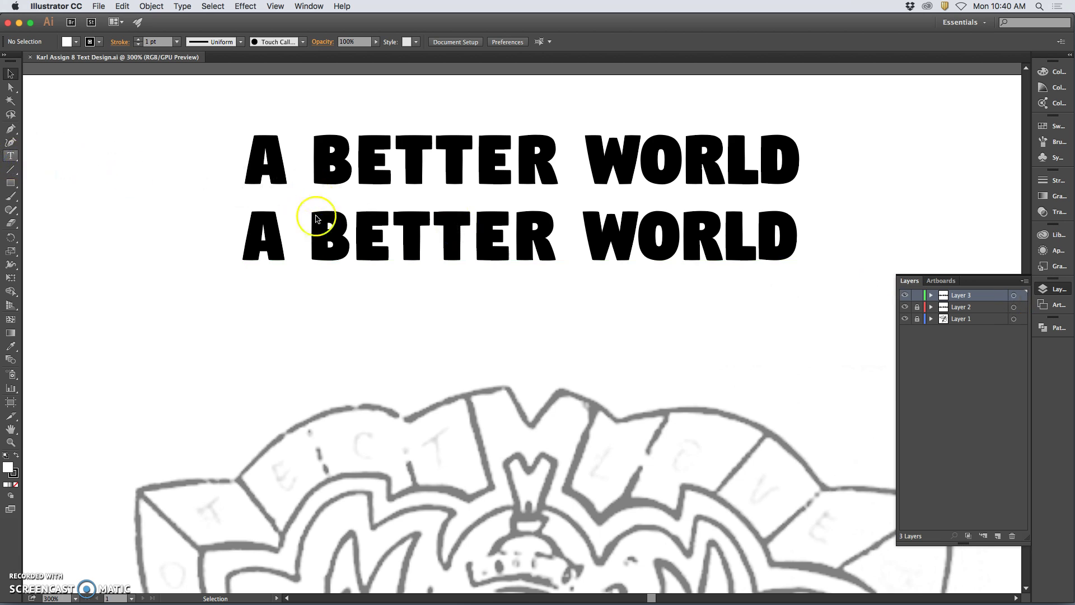
Set the font of the lower A BETTER WORLD headline to COCOGOOSE LETTERPRESS
{"action": "key", "text": "t"}
{"action": "left_click", "coordinate": [247, 237]}
{"action": "left_click_drag", "start_coordinate": [242, 235], "coordinate": [814, 251]}
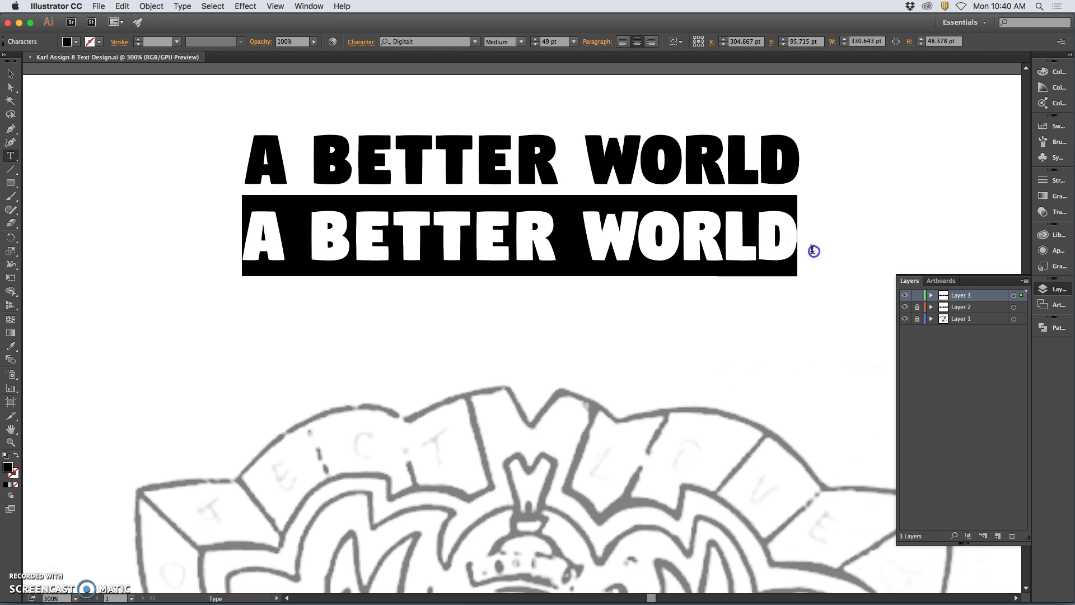
{"action": "left_click", "coordinate": [475, 42]}
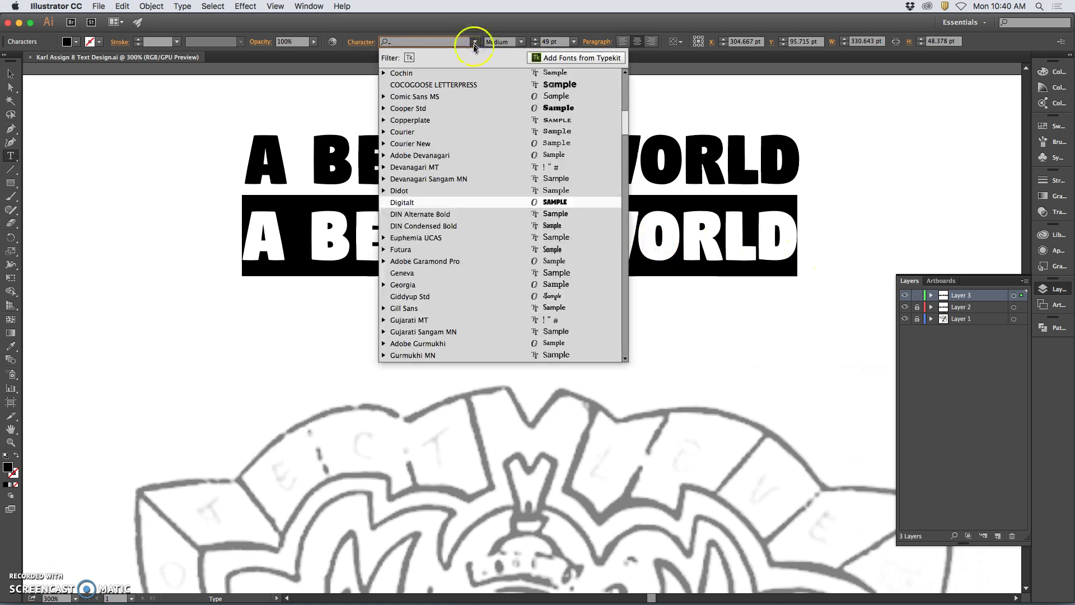
{"action": "left_click", "coordinate": [460, 85]}
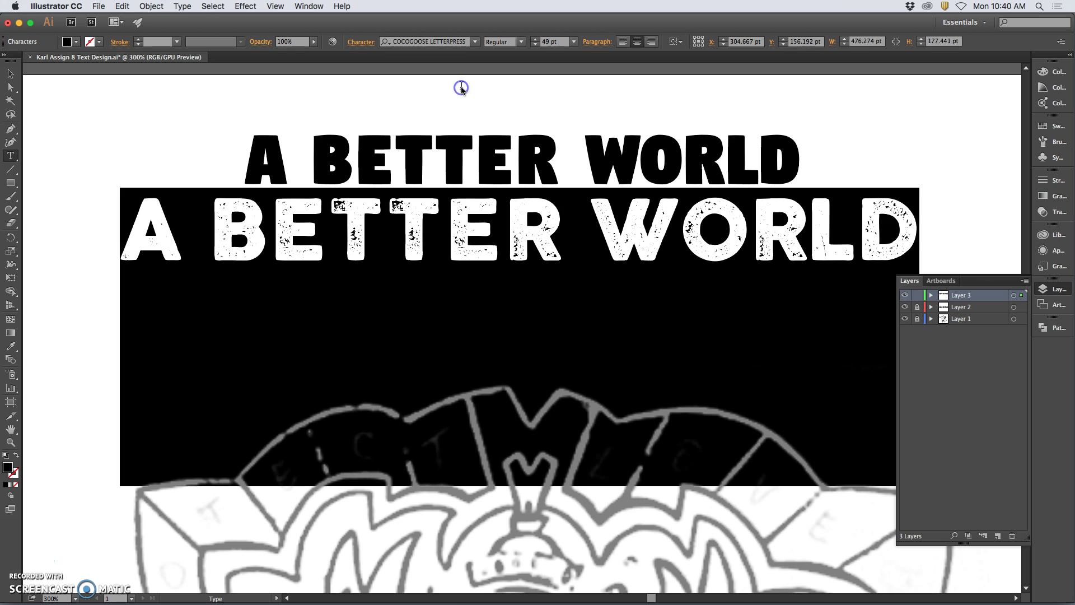
{"action": "left_click", "coordinate": [955, 206]}
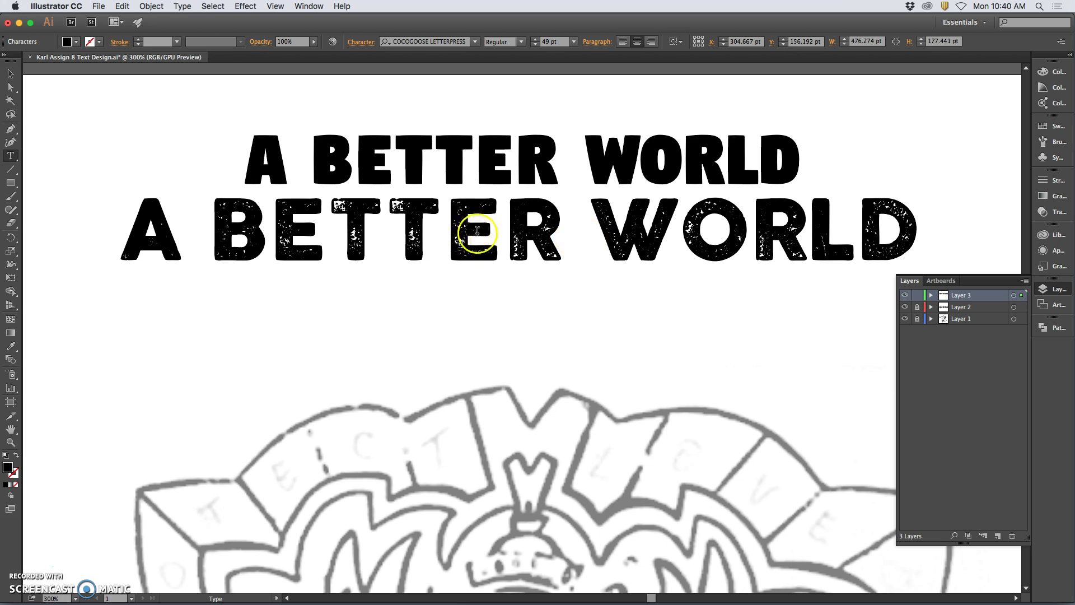
Examine the distressed letterpress texture across the lower headline's letters up close, from BETTER through WORLD
{"action": "left_click", "coordinate": [11, 443]}
{"action": "left_click", "coordinate": [339, 241]}
{"action": "left_click", "coordinate": [337, 241]}
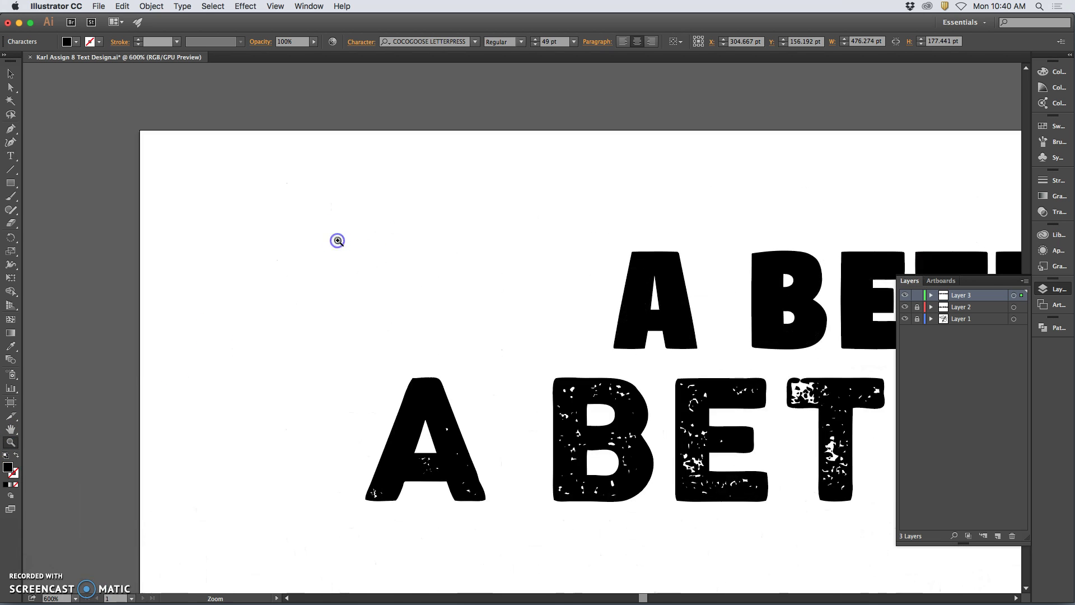
{"action": "scroll", "coordinate": [411, 305], "scroll_direction": "down", "scroll_amount": 5}
{"action": "scroll", "coordinate": [409, 302], "scroll_direction": "right", "scroll_amount": 5}
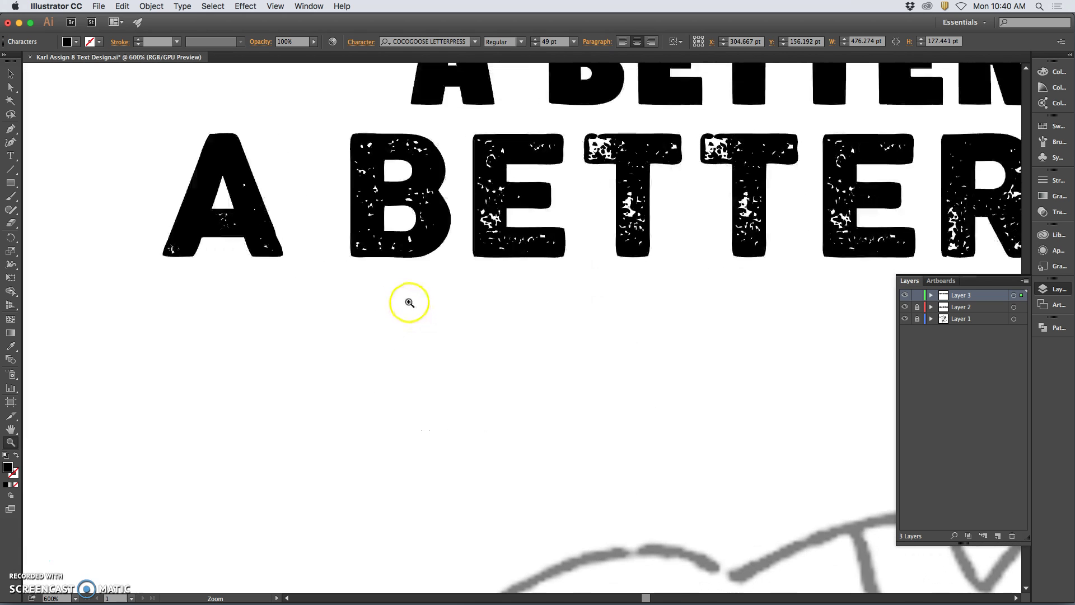
{"action": "left_click", "coordinate": [578, 192]}
{"action": "left_click", "coordinate": [575, 212]}
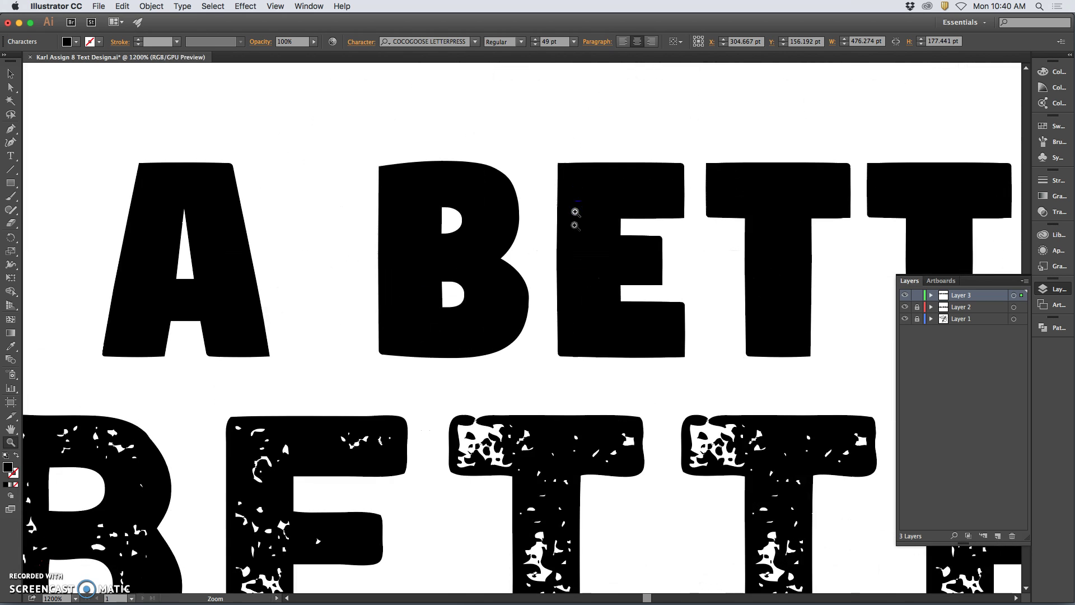
{"action": "scroll", "coordinate": [568, 241], "scroll_direction": "down", "scroll_amount": 5}
{"action": "scroll", "coordinate": [571, 240], "scroll_direction": "right", "scroll_amount": 8}
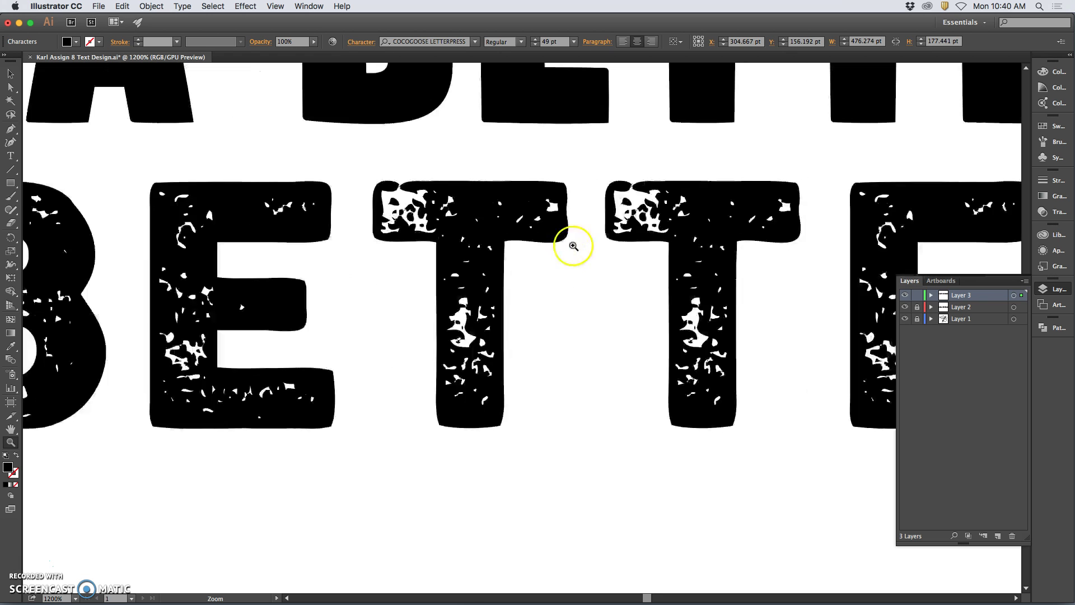
{"action": "scroll", "coordinate": [572, 245], "scroll_direction": "right", "scroll_amount": 10}
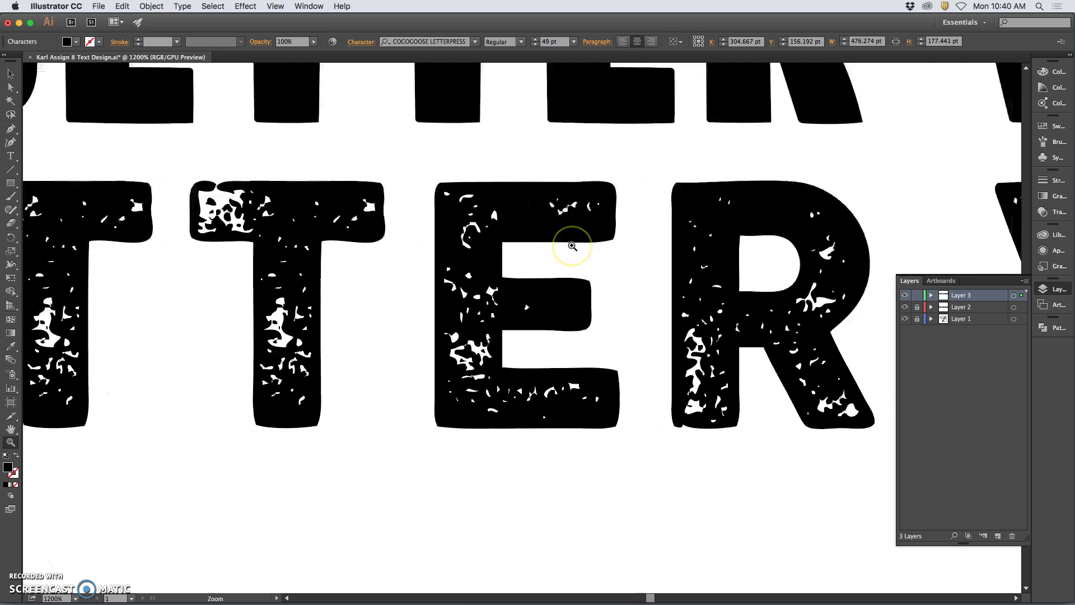
{"action": "scroll", "coordinate": [572, 245], "scroll_direction": "right", "scroll_amount": 10}
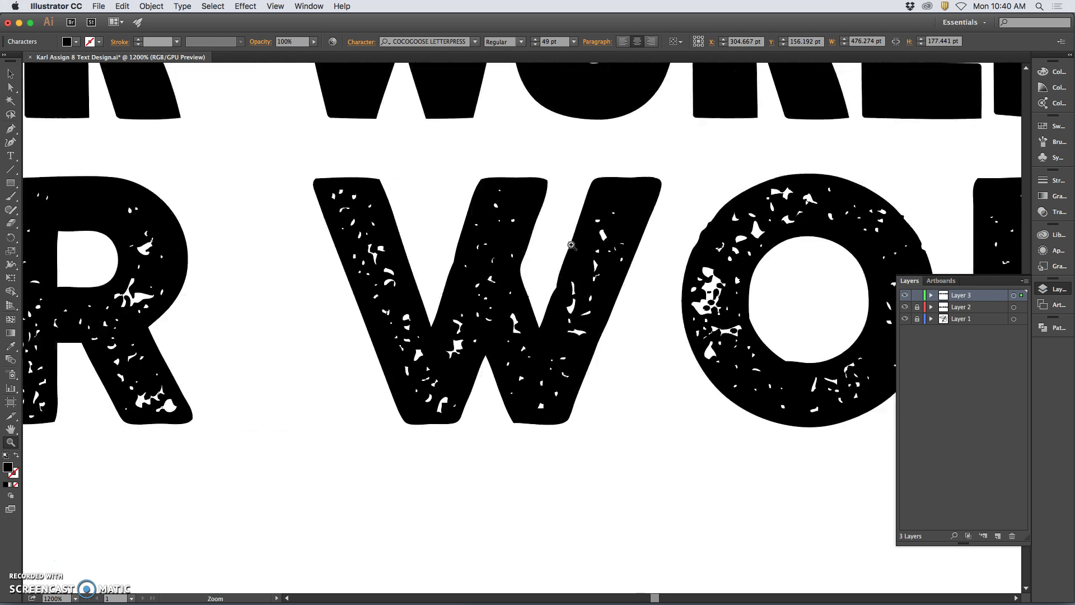
{"action": "scroll", "coordinate": [571, 245], "scroll_direction": "left", "scroll_amount": 10}
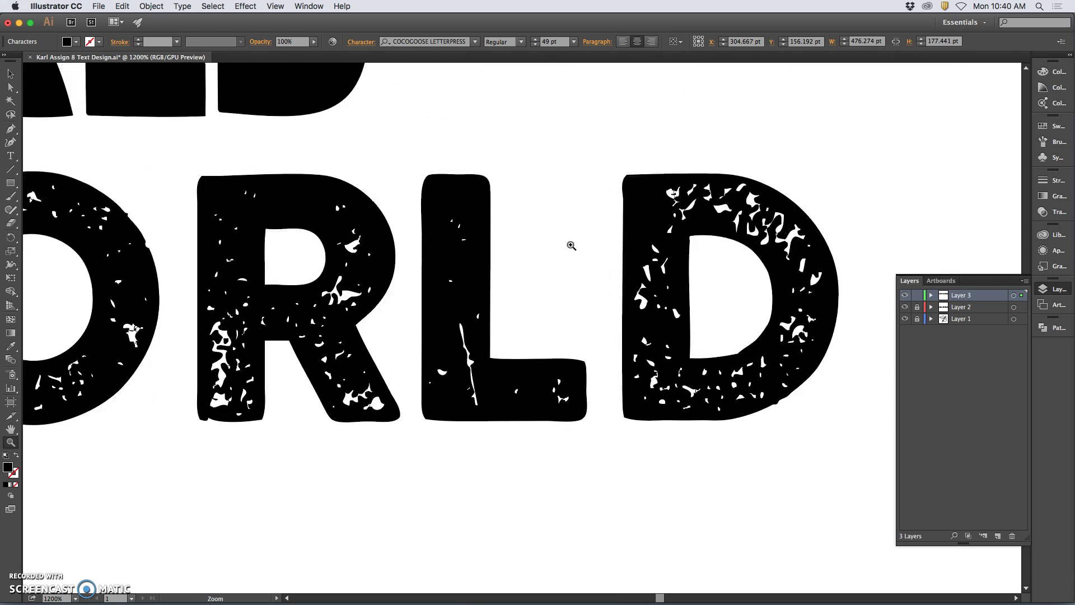
{"action": "scroll", "coordinate": [570, 245], "scroll_direction": "left", "scroll_amount": 10}
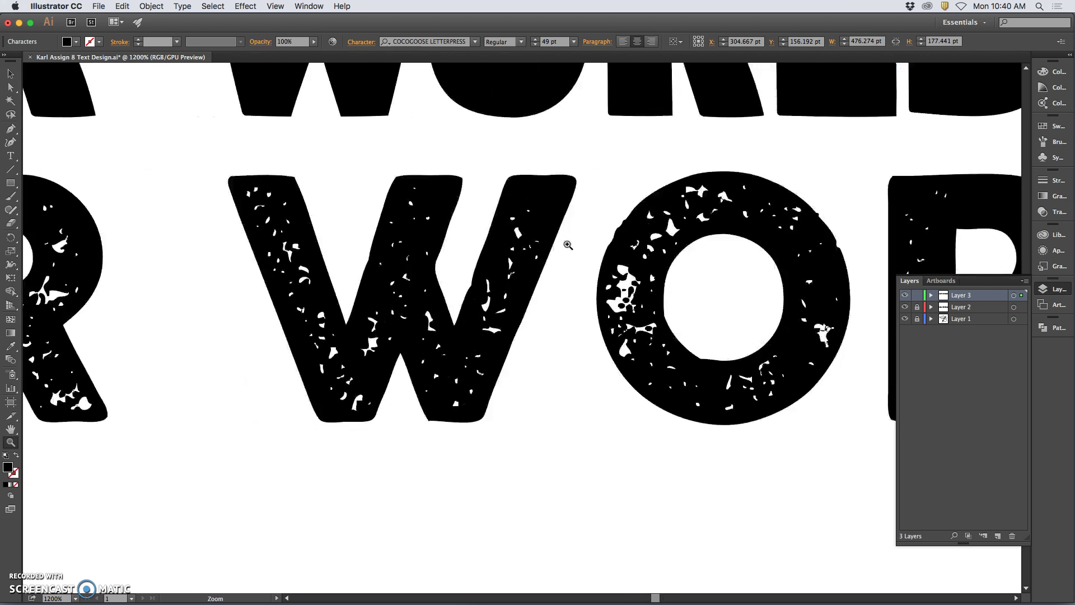
{"action": "key", "text": "super+minus"}
{"action": "key", "text": "super+minus"}
{"action": "key", "text": "super+minus"}
{"action": "key", "text": "super+minus"}
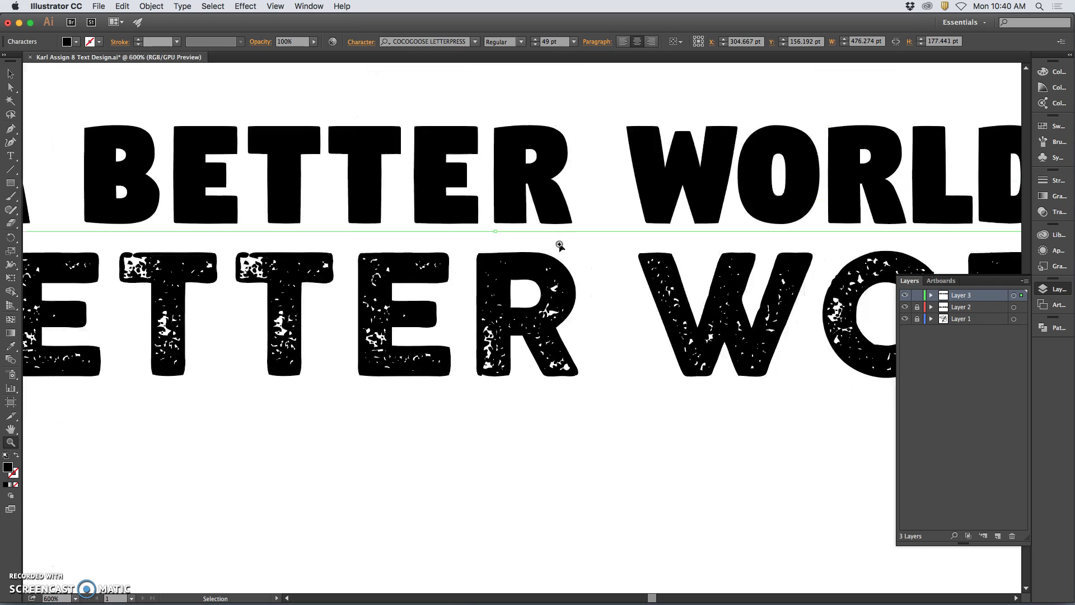
{"action": "key", "text": "super+minus"}
{"action": "scroll", "coordinate": [560, 245], "scroll_direction": "down", "scroll_amount": 5}
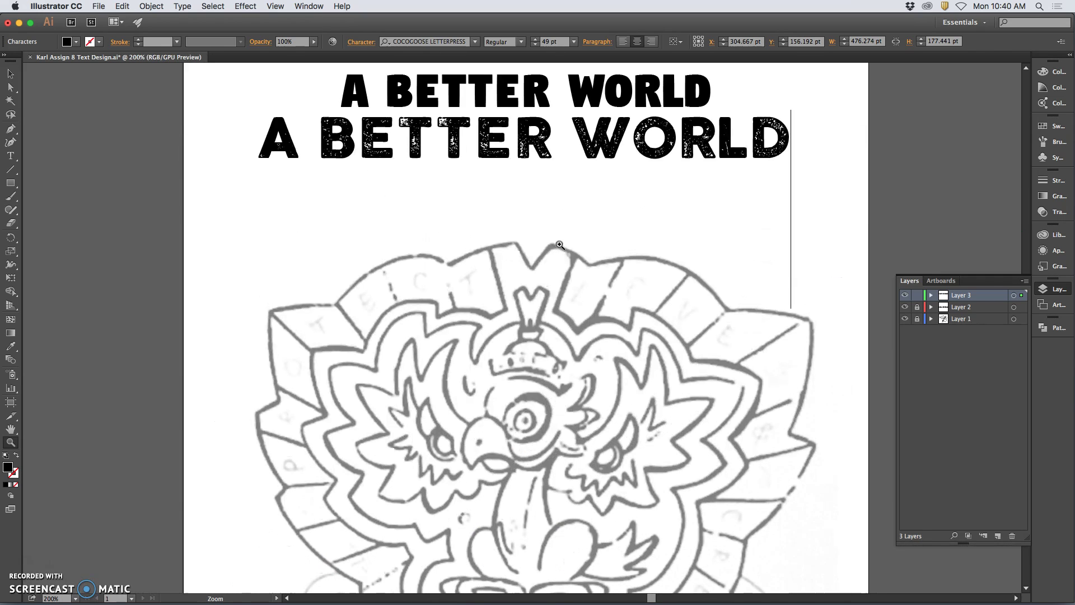
{"action": "scroll", "coordinate": [558, 241], "scroll_direction": "up", "scroll_amount": 2}
Tighten the tracking of the letters ETTE within BETTER in the lower headline by two increments
{"action": "left_click", "coordinate": [601, 187]}
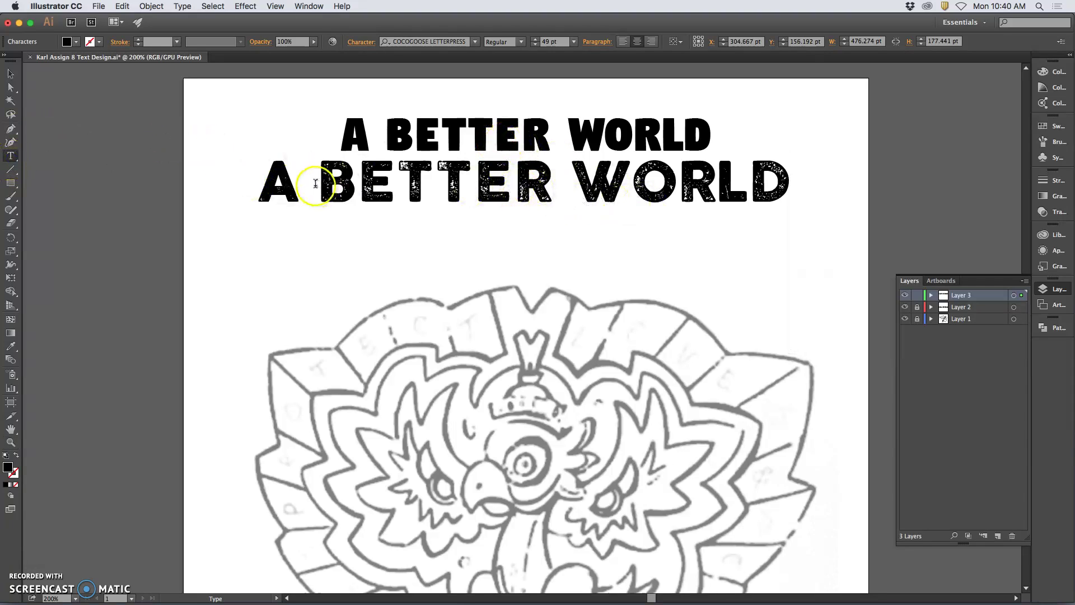
{"action": "left_click_drag", "start_coordinate": [318, 184], "coordinate": [553, 186]}
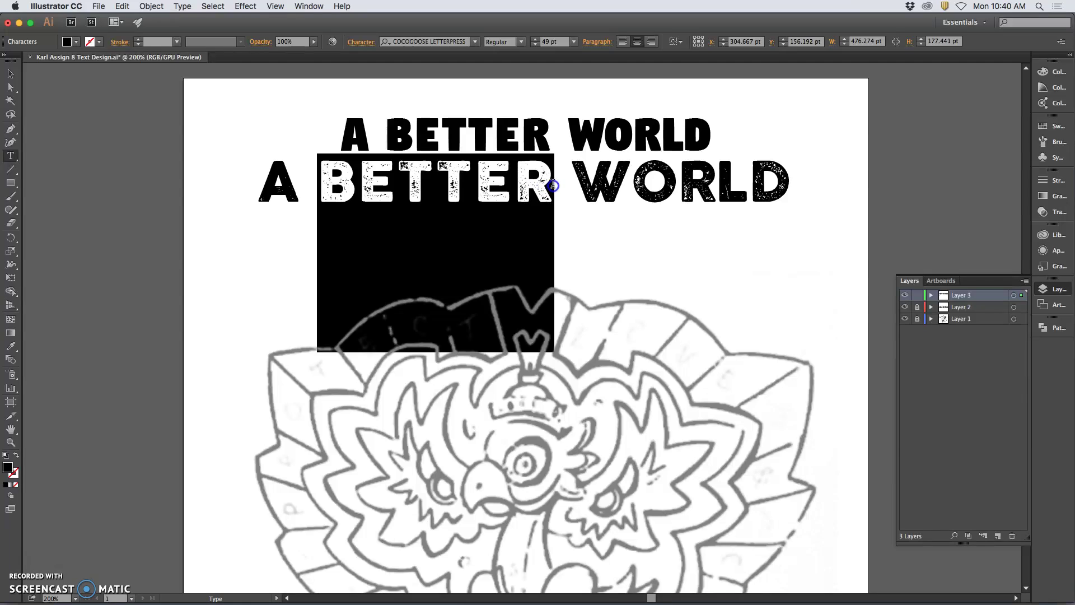
{"action": "left_click", "coordinate": [464, 195]}
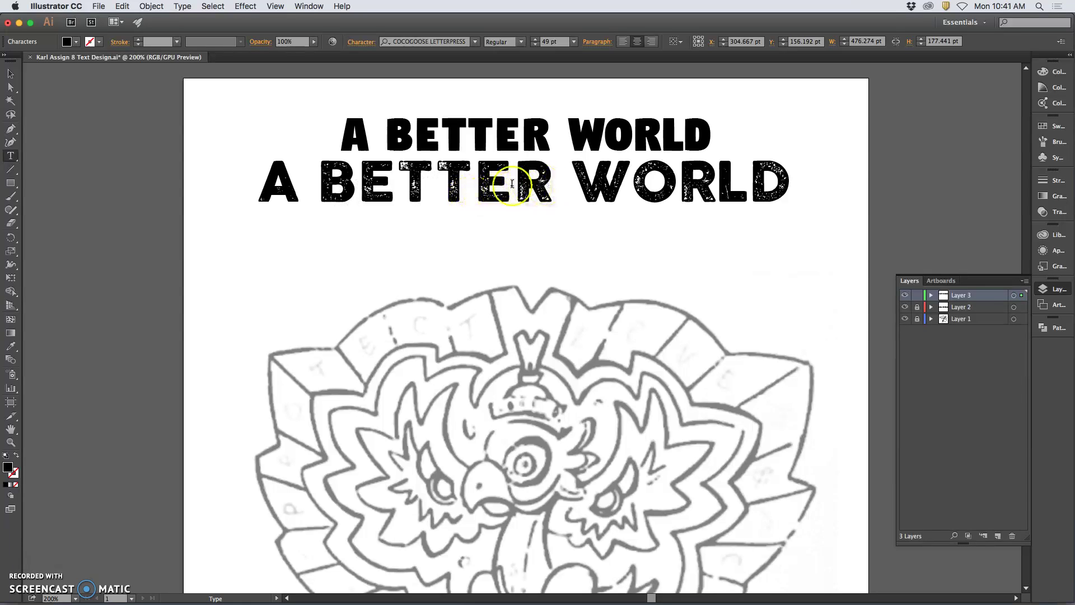
{"action": "left_click_drag", "start_coordinate": [480, 184], "coordinate": [390, 184]}
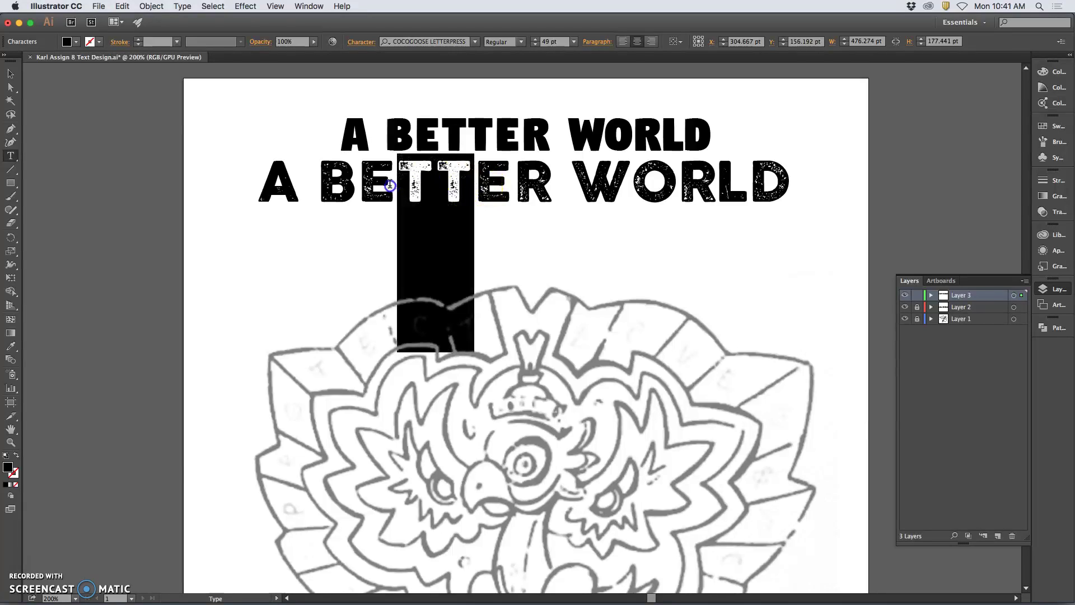
{"action": "left_click", "coordinate": [511, 181]}
{"action": "left_click_drag", "start_coordinate": [511, 182], "coordinate": [364, 181]}
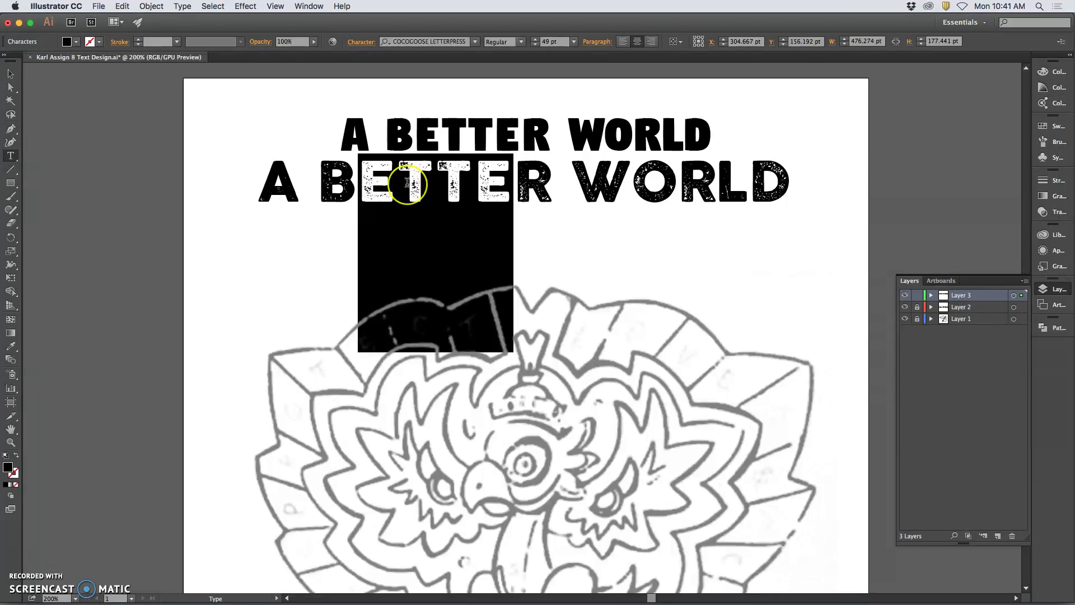
{"action": "key", "text": "alt+Left"}
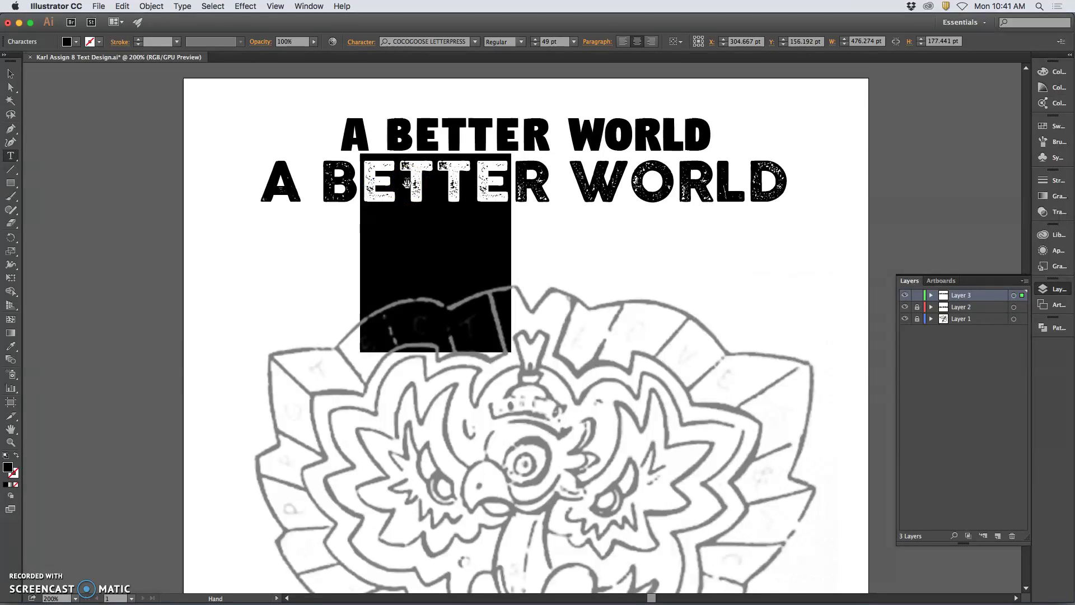
{"action": "key", "text": "alt+Left"}
Tighten the tracking of the letters WO in the lower headline's word WORLD by two increments
{"action": "left_click", "coordinate": [618, 235]}
{"action": "left_click", "coordinate": [684, 185]}
{"action": "left_click_drag", "start_coordinate": [674, 183], "coordinate": [588, 183]}
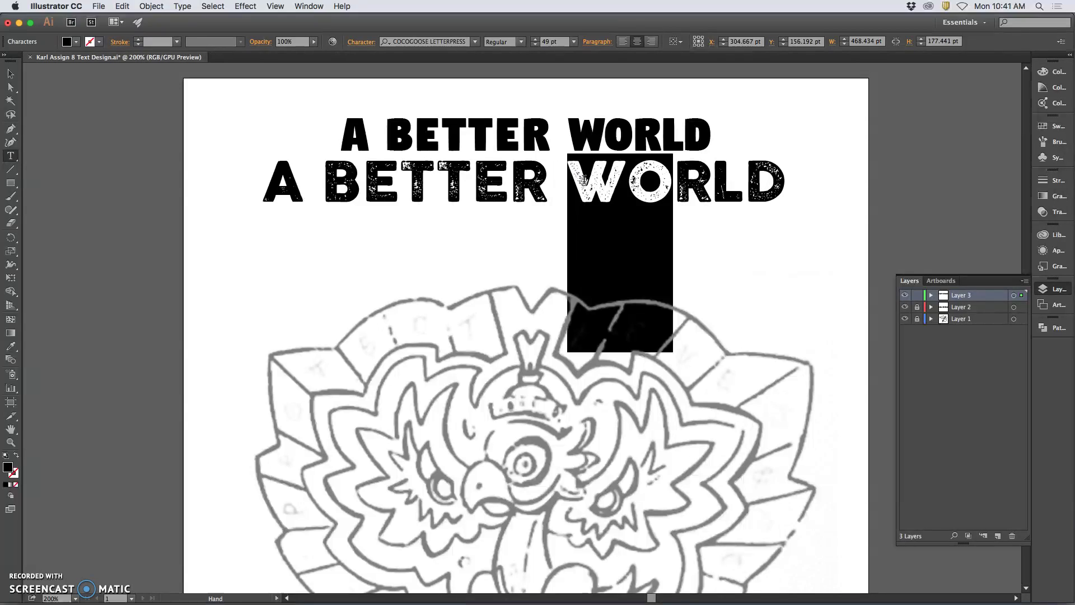
{"action": "key", "text": "alt+Left"}
{"action": "key", "text": "alt+Left"}
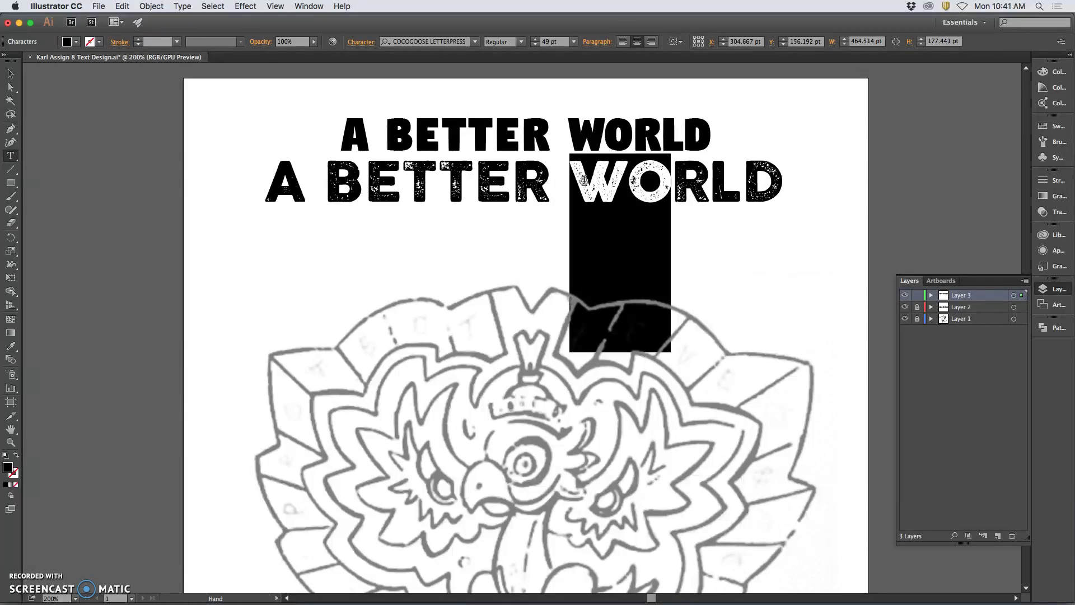
{"action": "left_click", "coordinate": [707, 245]}
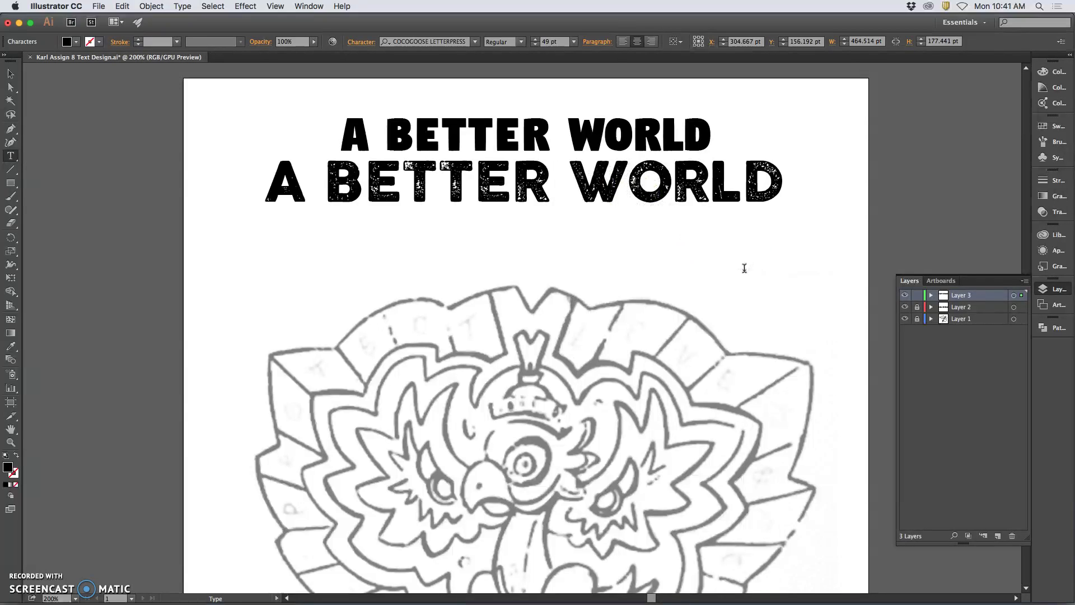
Copy the complete letterpress-style A BETTER WORLD headline
{"action": "scroll", "coordinate": [743, 269], "scroll_direction": "down", "scroll_amount": 1}
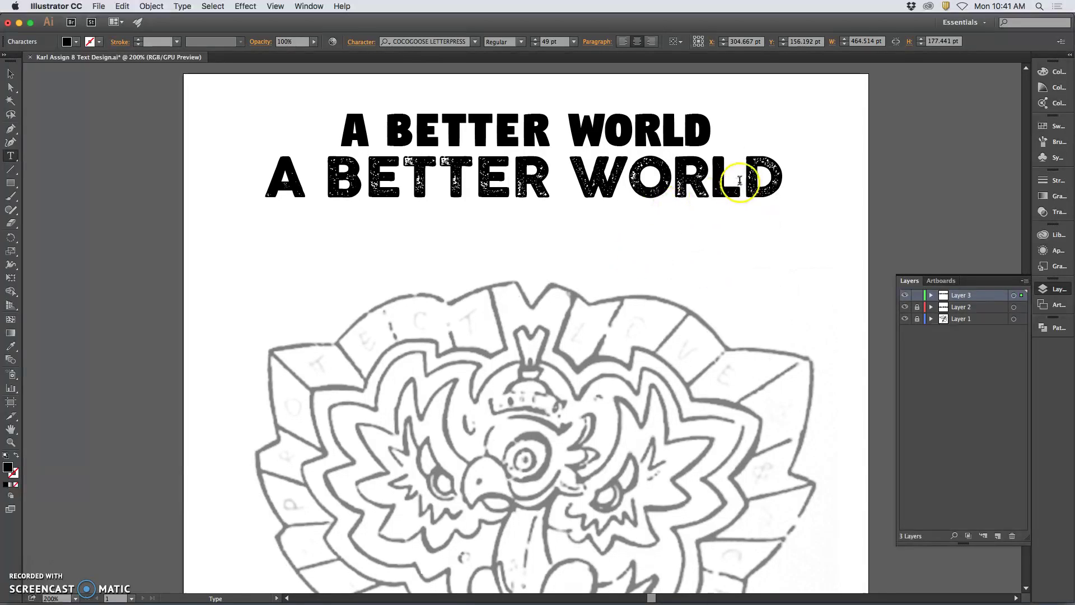
{"action": "left_click_drag", "start_coordinate": [783, 178], "coordinate": [267, 174]}
{"action": "key", "text": "super+c"}
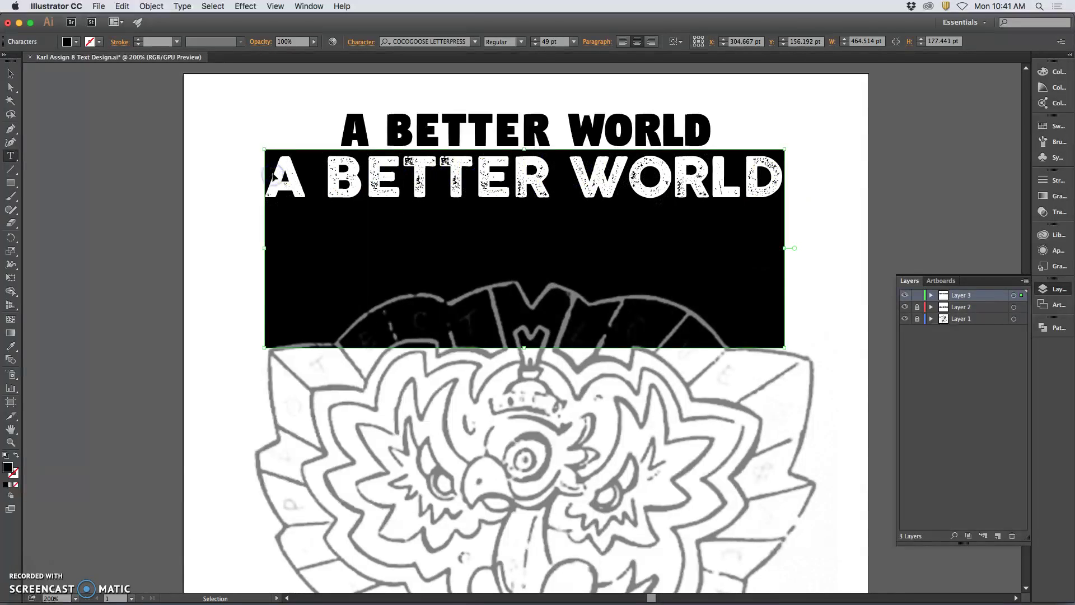
Lock Layer 3 and paste the copied headline as text on a new layer above it
{"action": "left_click", "coordinate": [922, 302]}
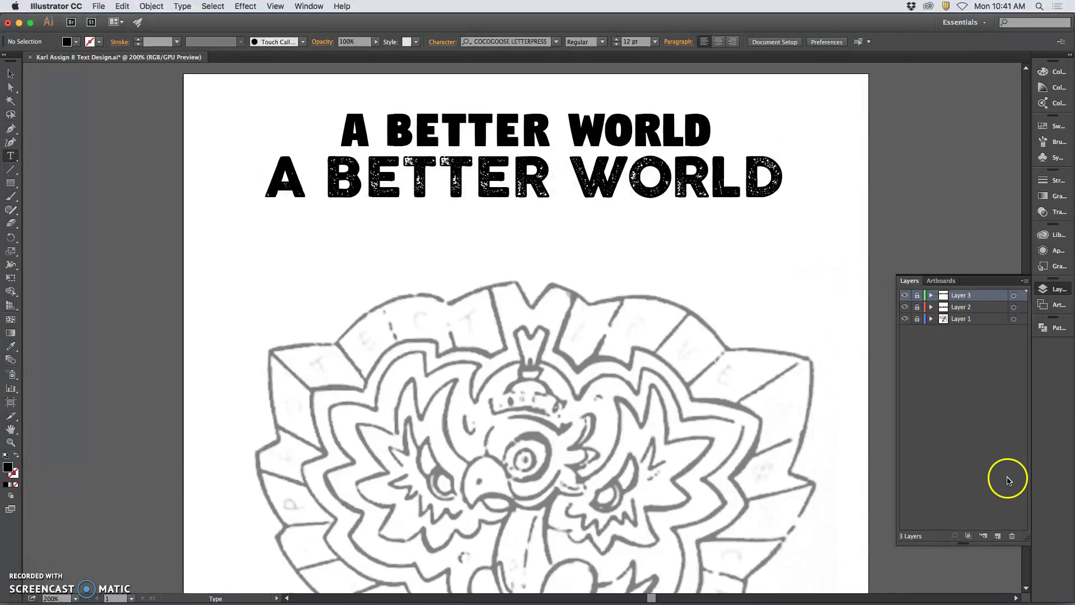
{"action": "left_click", "coordinate": [998, 536]}
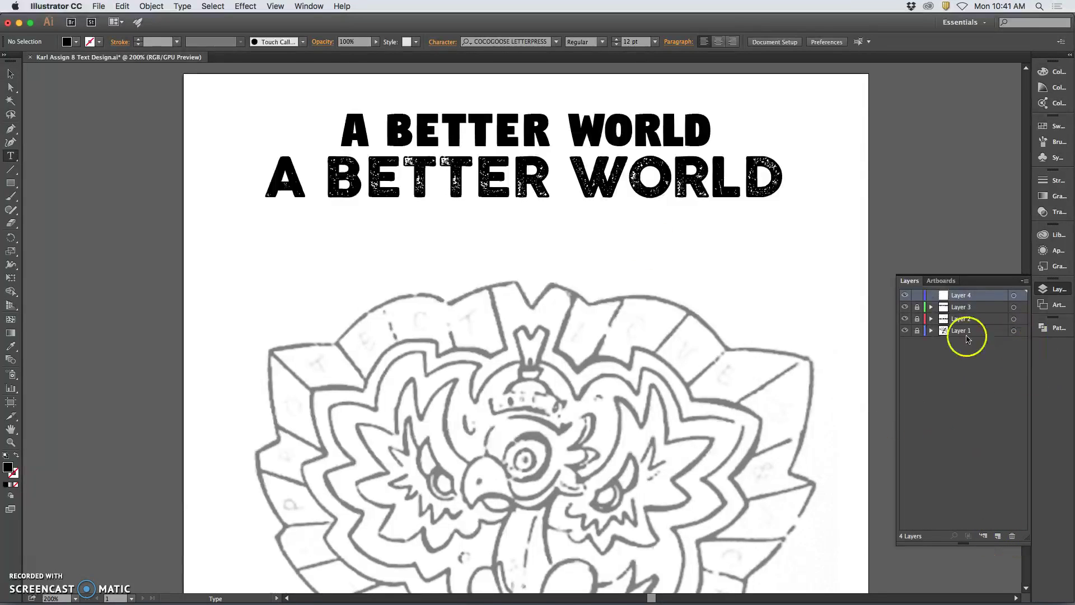
{"action": "left_click", "coordinate": [322, 241]}
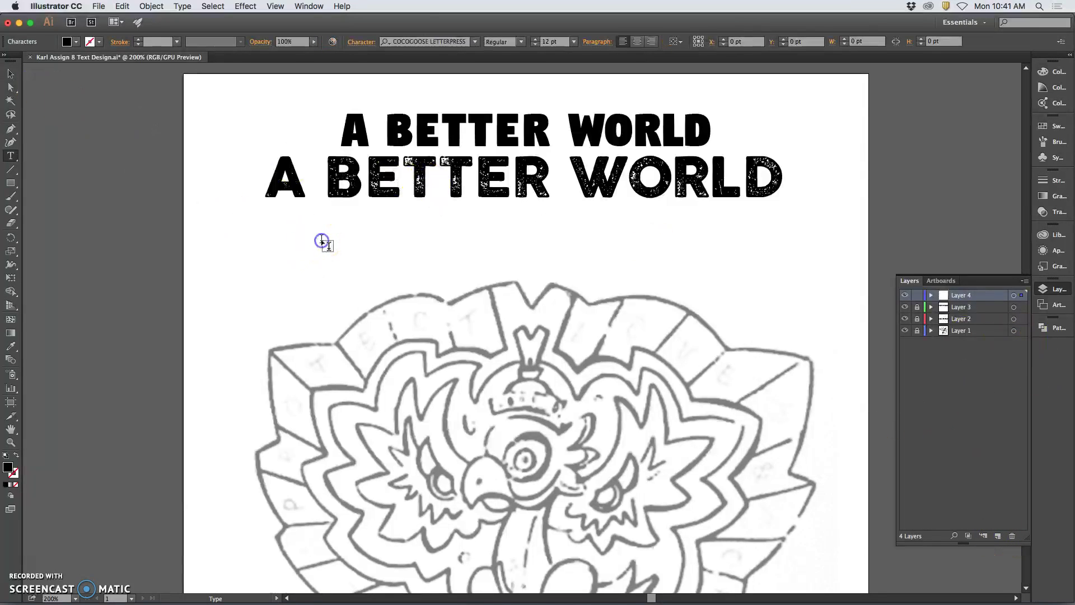
{"action": "key", "text": "super+v"}
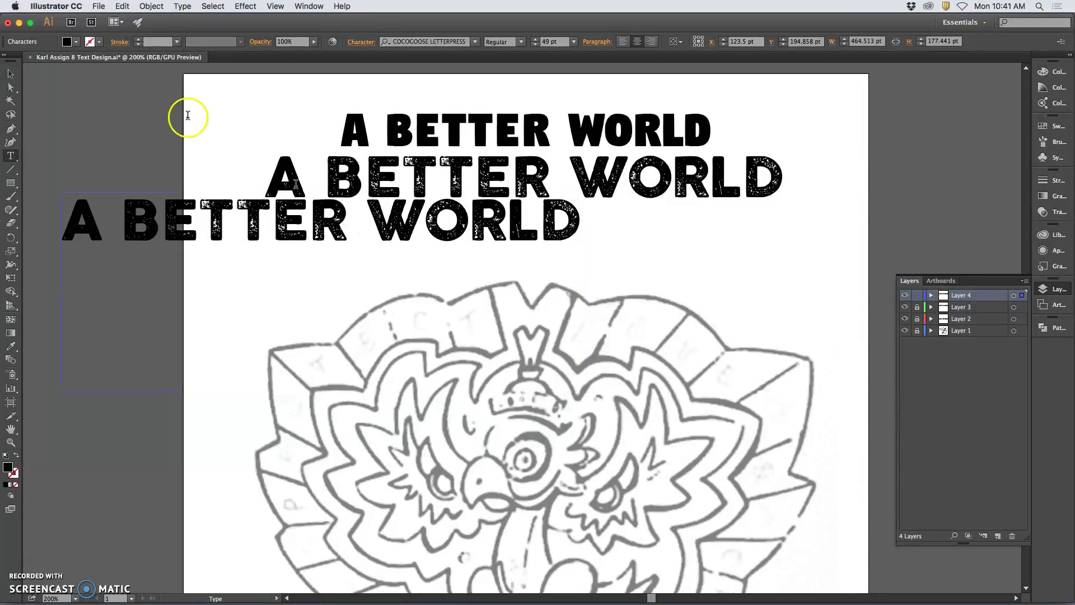
Move the pasted headline directly below the original, aligned with it at about X 305 pt, Y 209 pt, and deselect it
{"action": "left_click", "coordinate": [7, 75]}
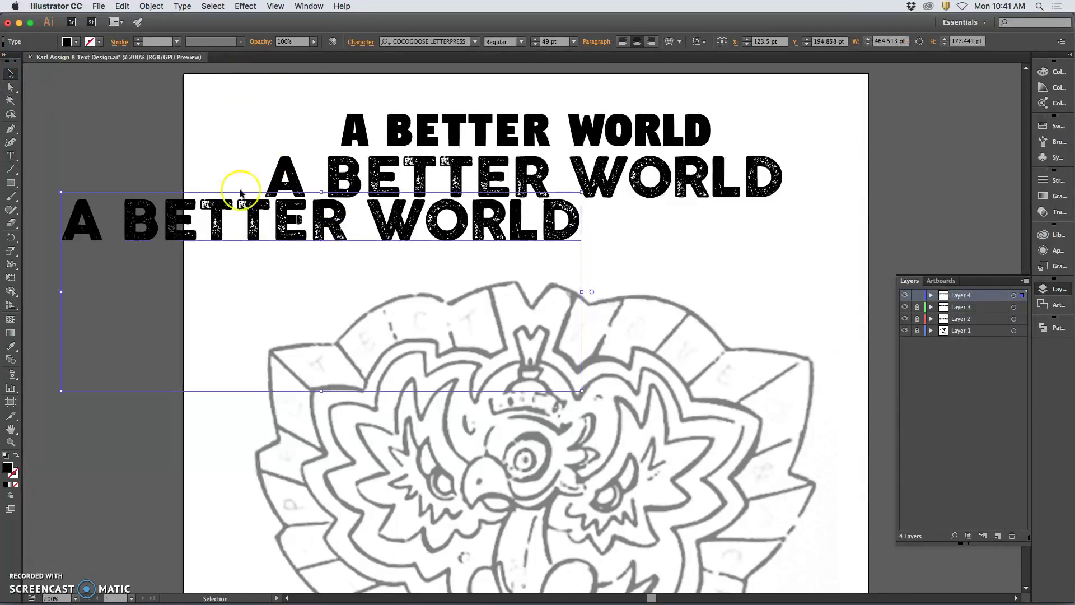
{"action": "left_click_drag", "start_coordinate": [285, 237], "coordinate": [487, 250]}
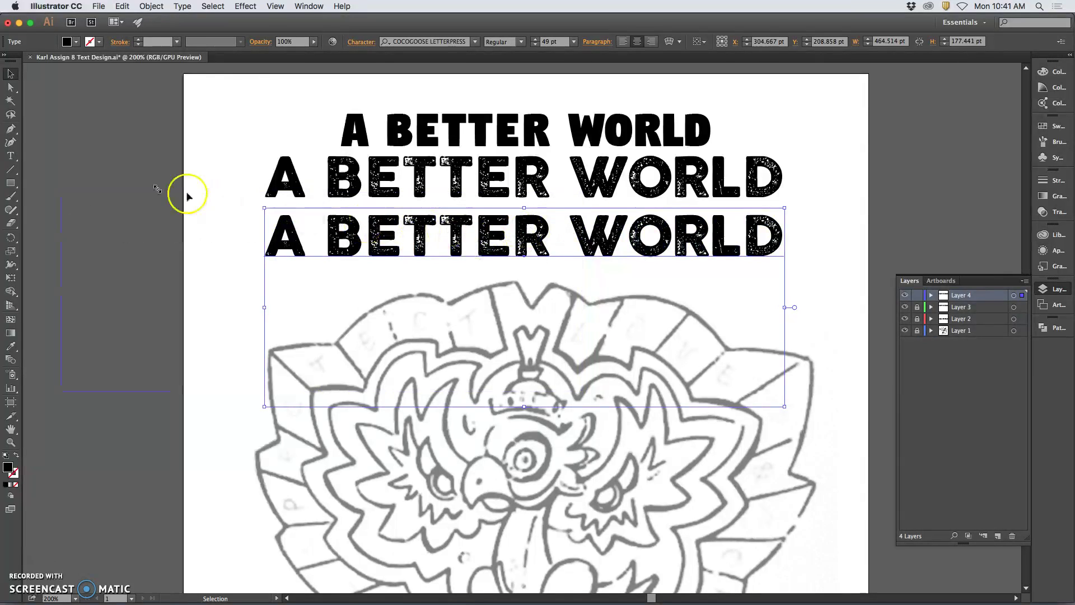
{"action": "left_click", "coordinate": [241, 224]}
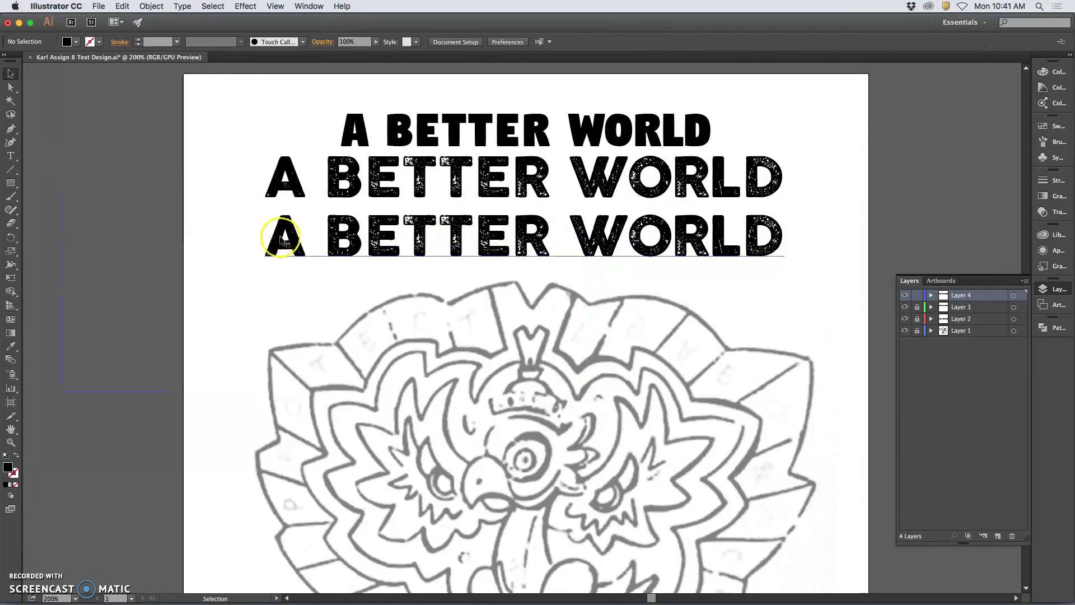
Try Insaniburger with Cheese on the entire lowest A BETTER WORLD headline, switch its font to Insaniburger, and deselect the text
{"action": "left_click", "coordinate": [11, 156]}
{"action": "left_click_drag", "start_coordinate": [257, 238], "coordinate": [424, 247]}
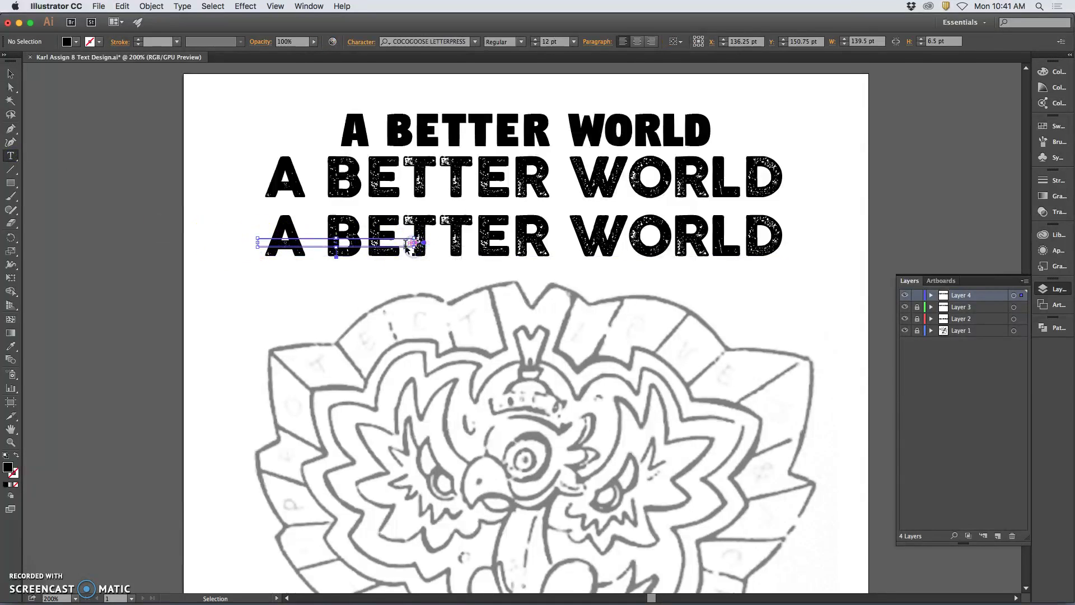
{"action": "key", "text": "Escape"}
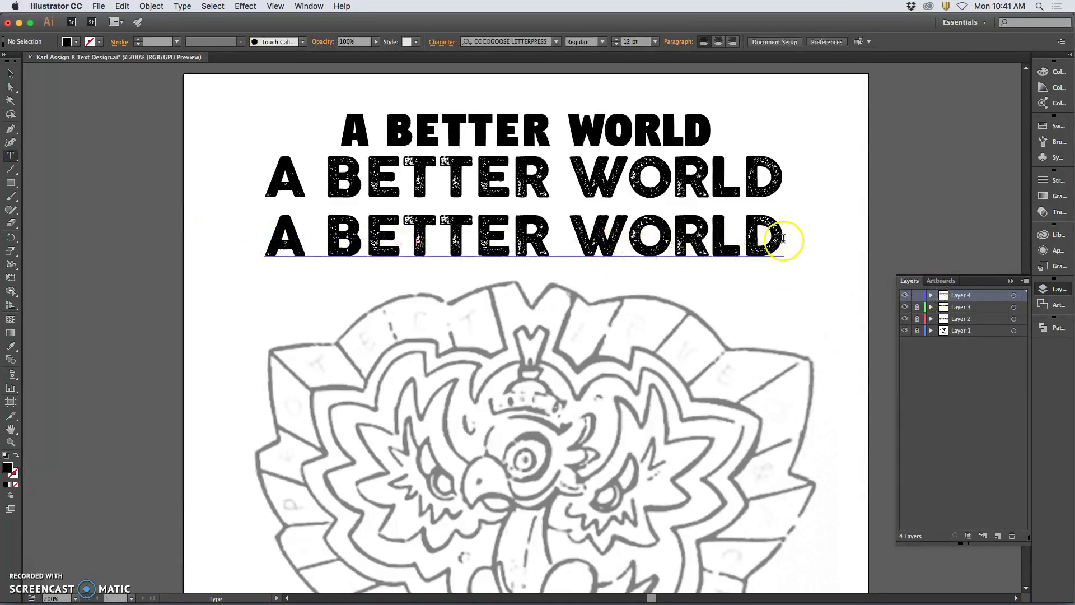
{"action": "left_click_drag", "start_coordinate": [781, 238], "coordinate": [276, 244]}
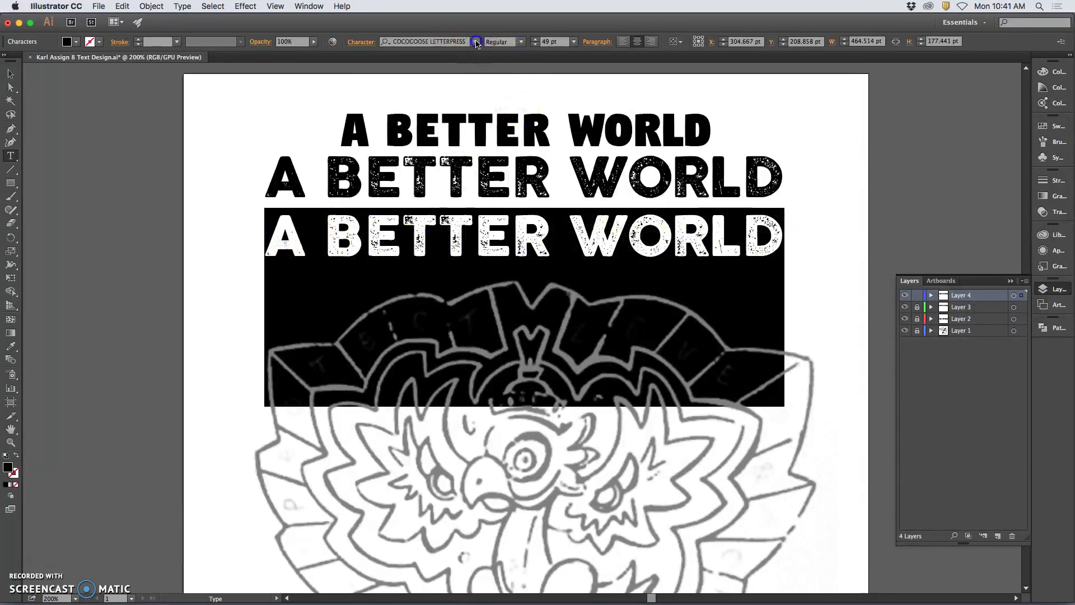
{"action": "left_click", "coordinate": [476, 42]}
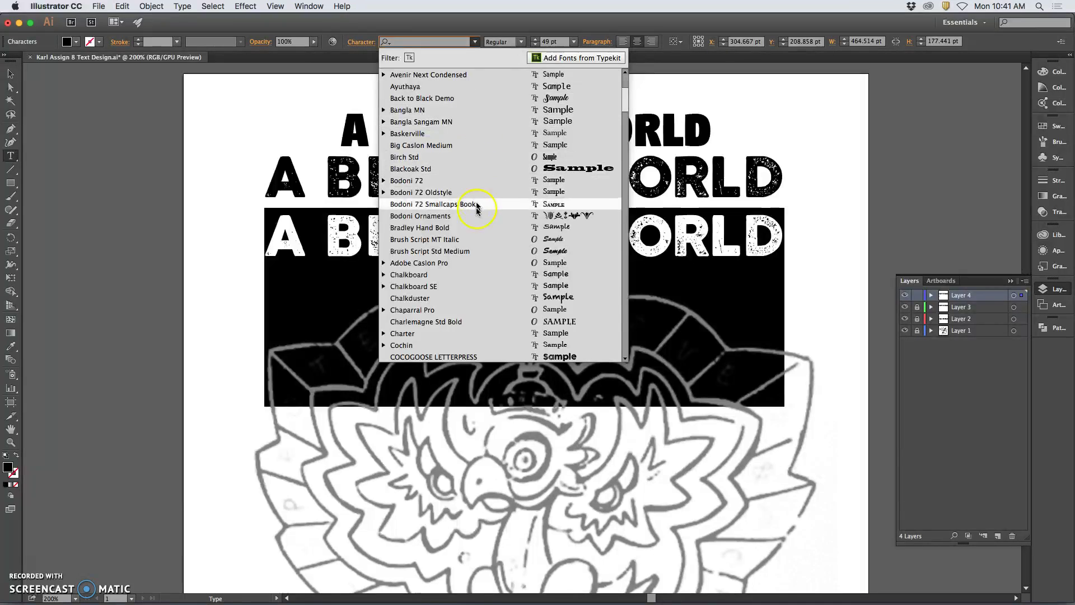
{"action": "scroll", "coordinate": [475, 220], "scroll_direction": "down", "scroll_amount": 5}
{"action": "scroll", "coordinate": [474, 220], "scroll_direction": "down", "scroll_amount": 5}
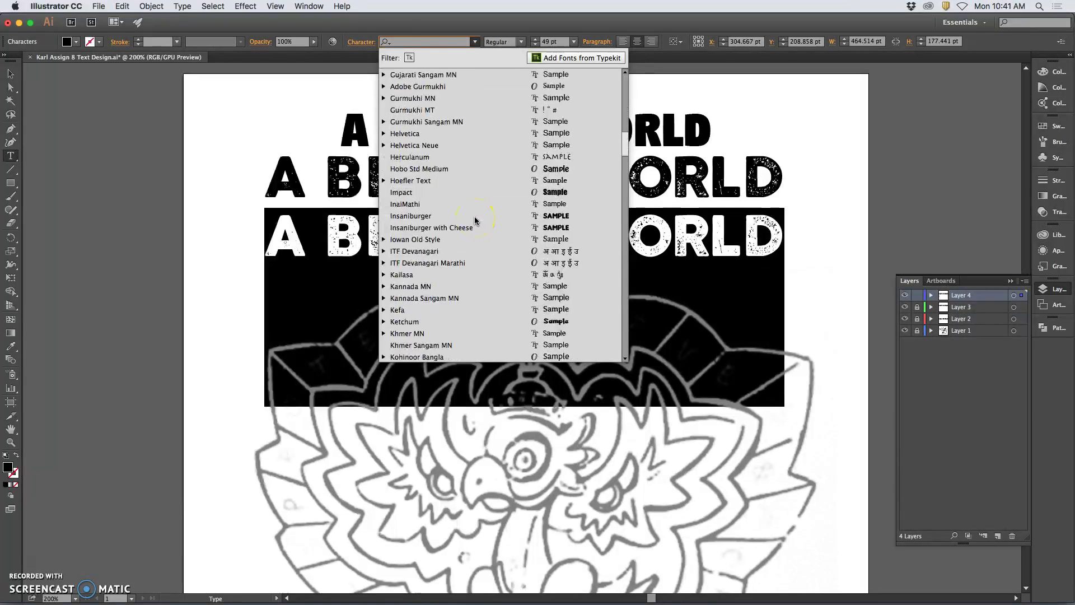
{"action": "left_click", "coordinate": [465, 229]}
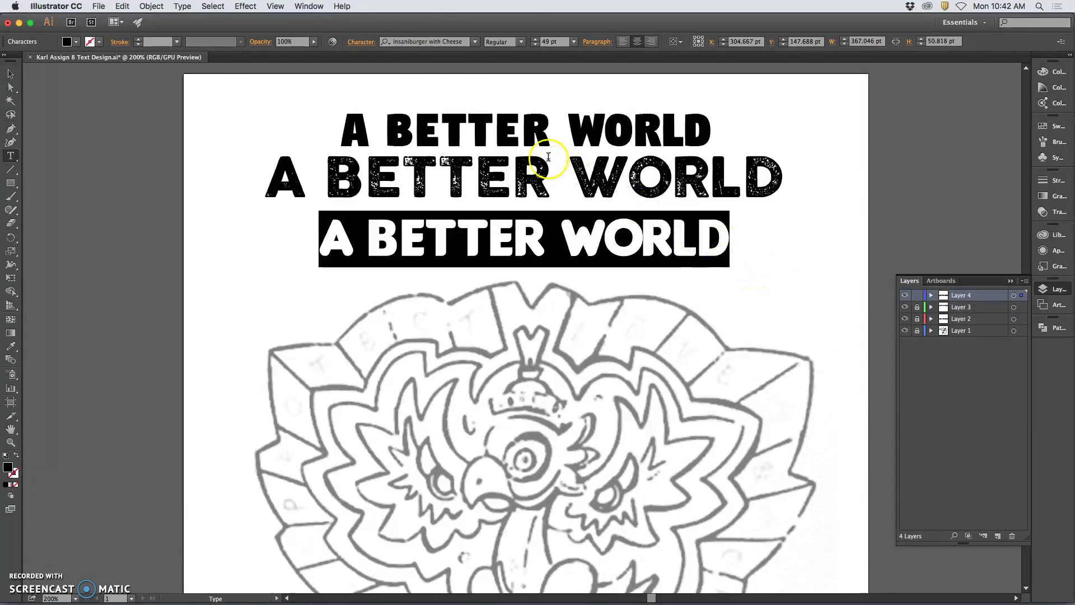
{"action": "left_click", "coordinate": [475, 45]}
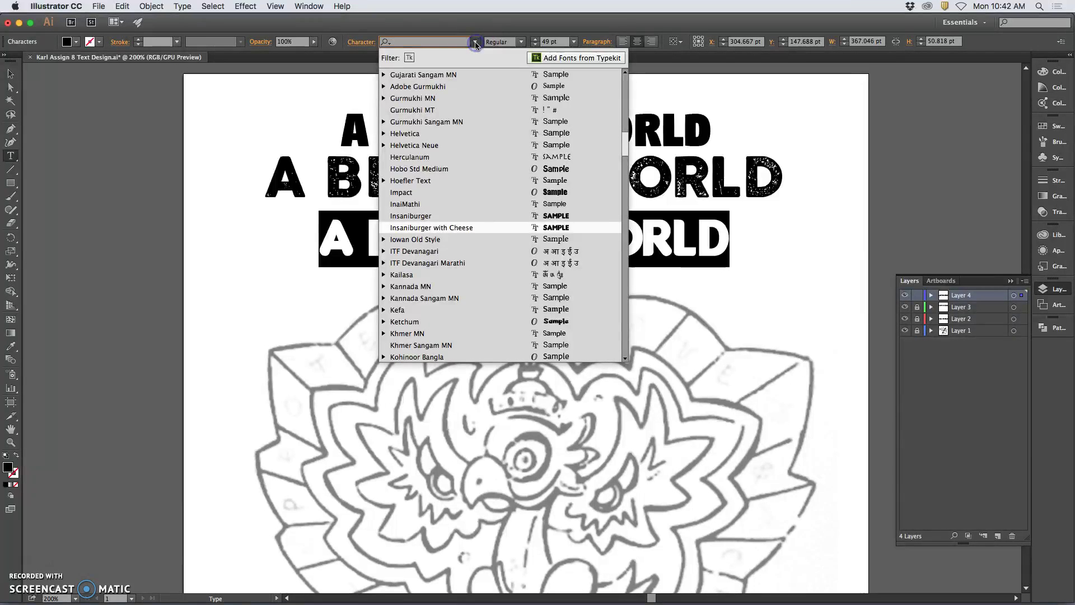
{"action": "left_click", "coordinate": [440, 216]}
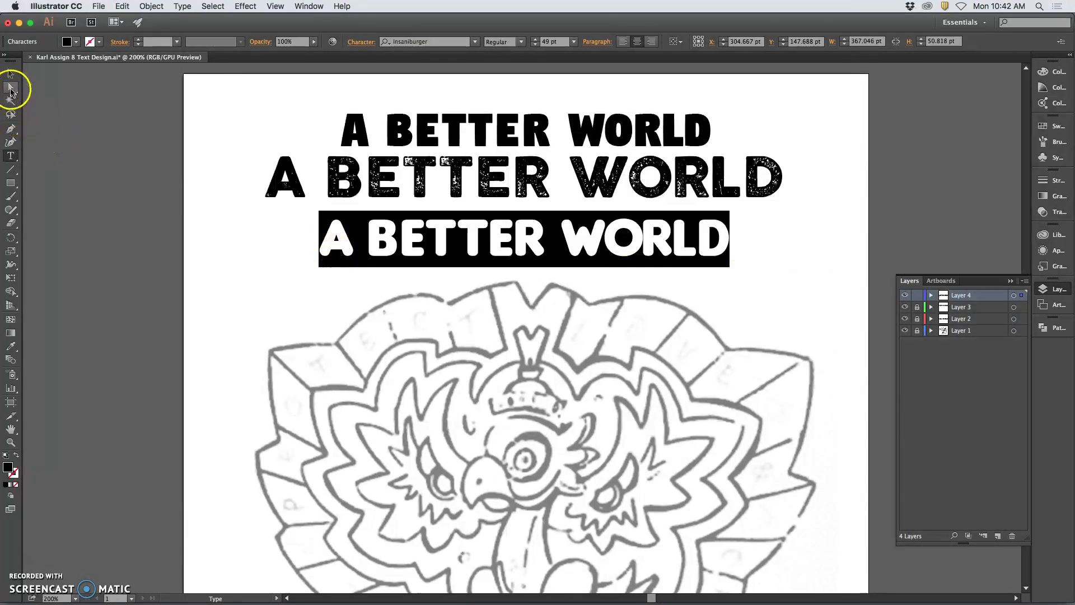
{"action": "left_click", "coordinate": [10, 87]}
{"action": "left_click", "coordinate": [91, 106]}
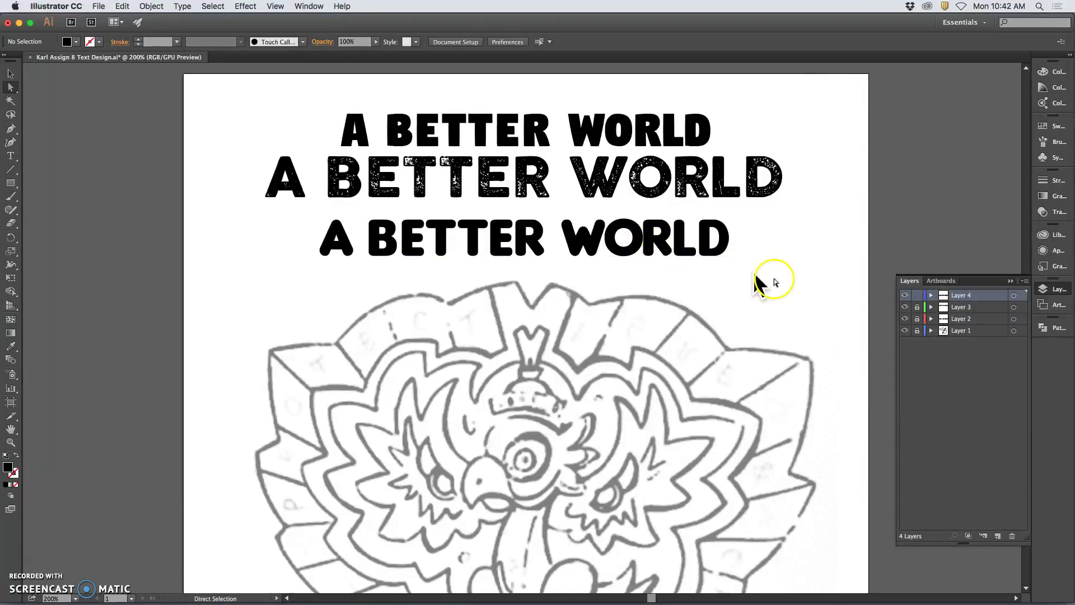
Loosen the tracking of the letters ORLD in the Insaniburger headline's word WORLD by two increments
{"action": "left_click", "coordinate": [10, 157]}
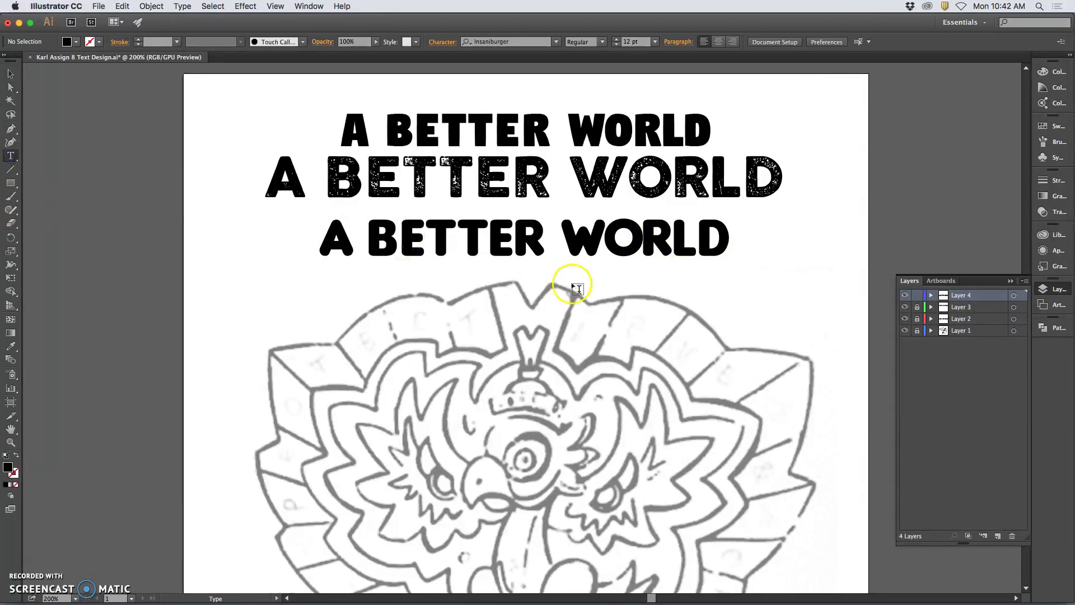
{"action": "left_click_drag", "start_coordinate": [729, 238], "coordinate": [603, 239]}
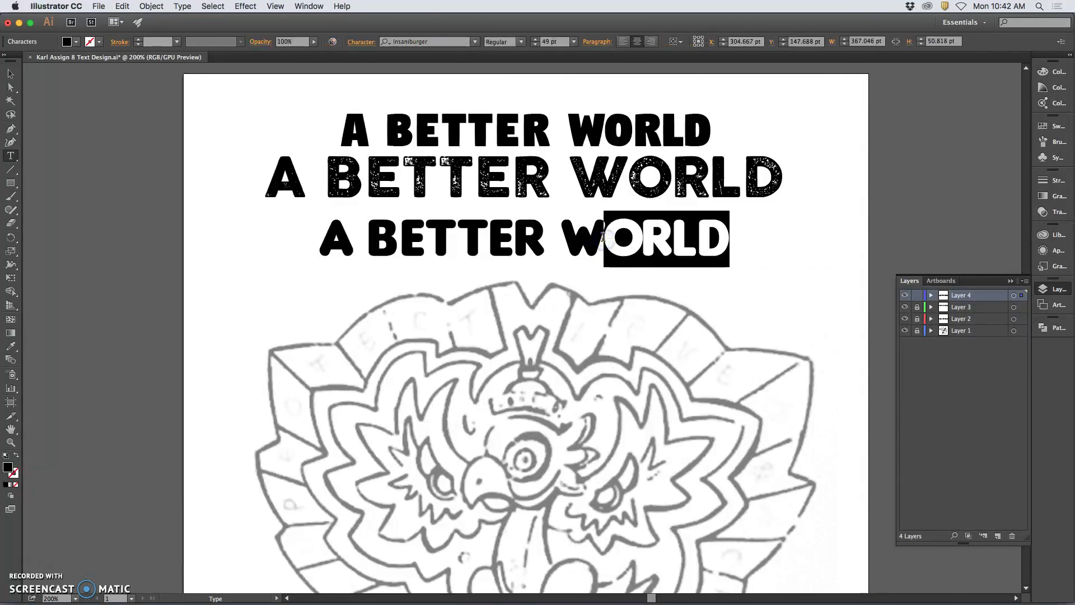
{"action": "key", "text": "alt+Right"}
{"action": "key", "text": "alt+Right"}
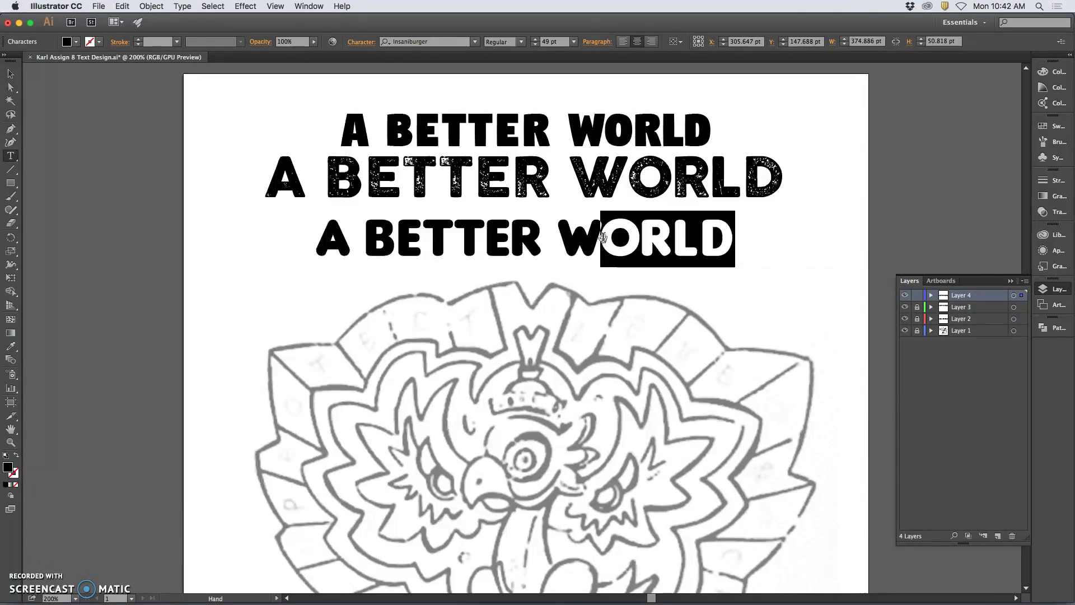
Tighten the tracking of the letters LD at the end of the Insaniburger headline
{"action": "left_click_drag", "start_coordinate": [734, 241], "coordinate": [680, 243]}
{"action": "key", "text": "alt+Left"}
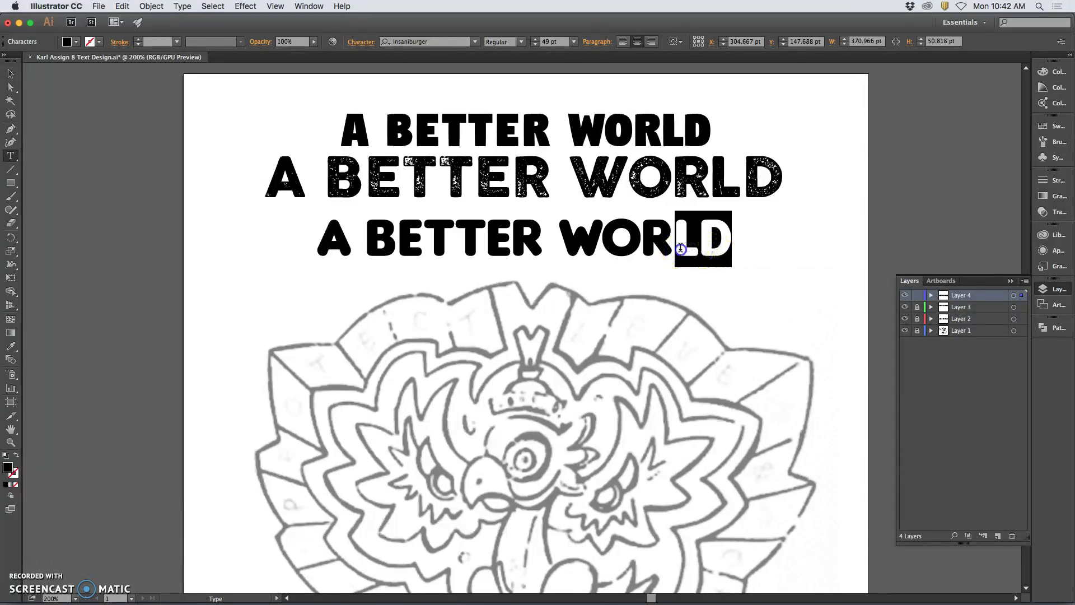
{"action": "left_click", "coordinate": [704, 246]}
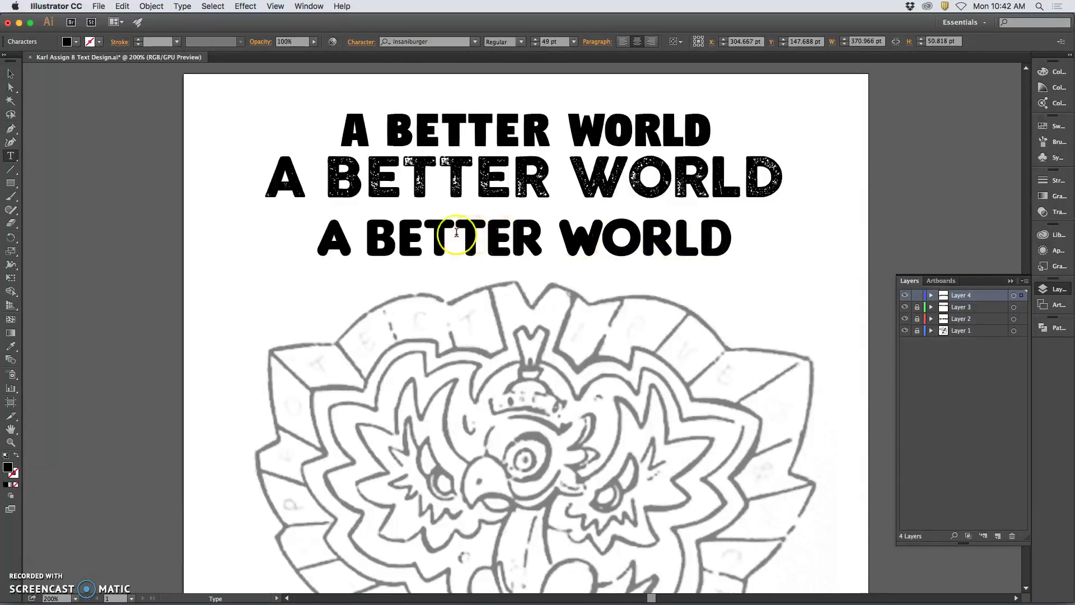
Move the Insaniburger headline up about 6 pt, closer to the letterpress headline, deselect it, and lock Layer 4
{"action": "left_click", "coordinate": [12, 77]}
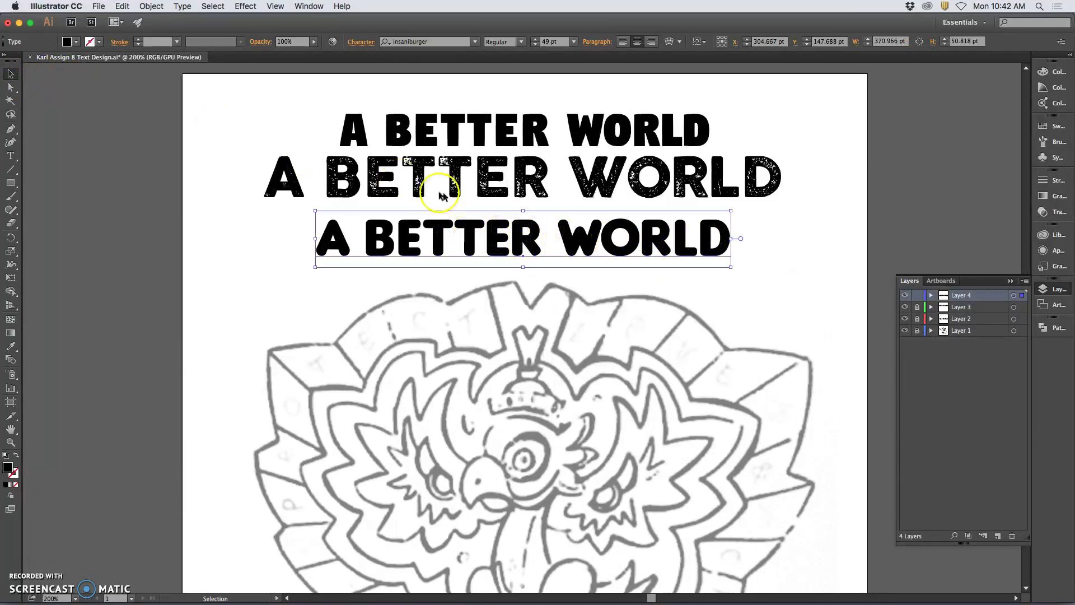
{"action": "left_click_drag", "start_coordinate": [501, 228], "coordinate": [502, 221]}
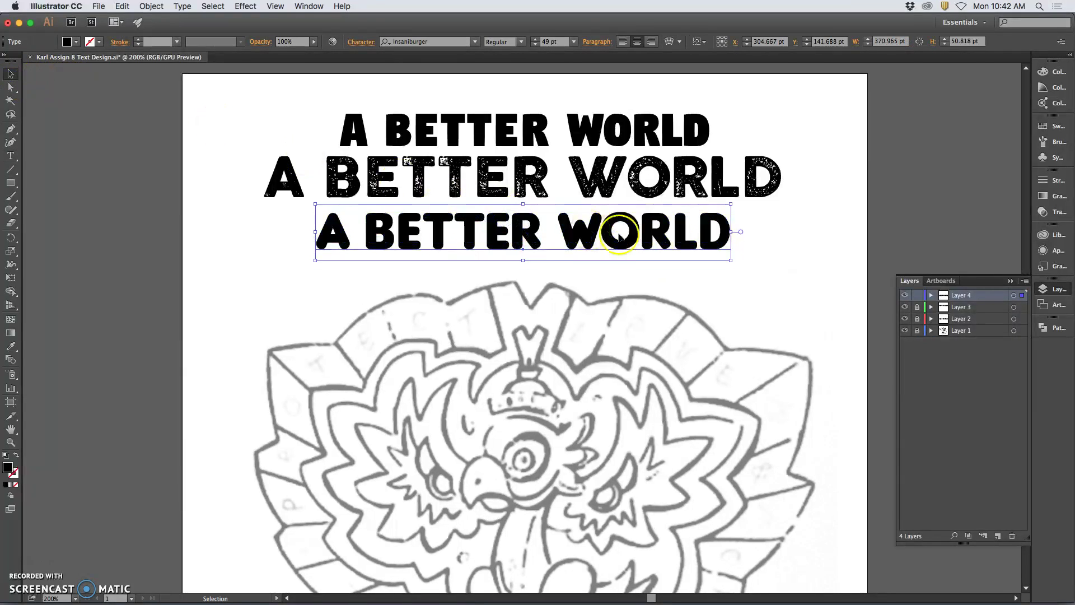
{"action": "left_click", "coordinate": [773, 244]}
{"action": "scroll", "coordinate": [735, 245], "scroll_direction": "down", "scroll_amount": 2}
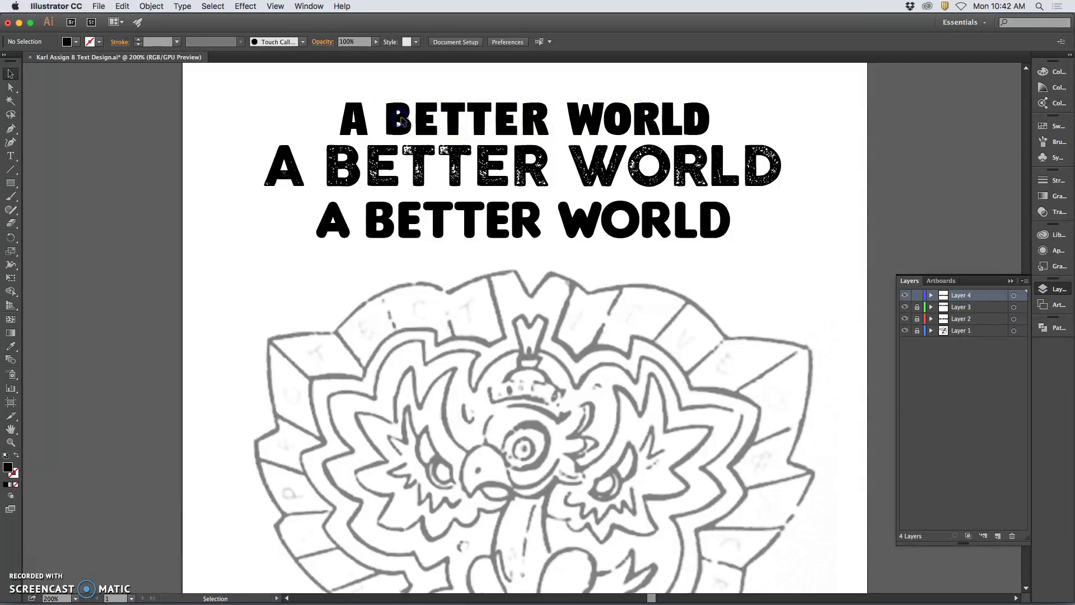
{"action": "left_click", "coordinate": [916, 295]}
Unlock Layer 2, copy its A BETTER WORLD headline as a whole object, and lock the layer again
{"action": "scroll", "coordinate": [703, 267], "scroll_direction": "down", "scroll_amount": 10}
{"action": "scroll", "coordinate": [722, 269], "scroll_direction": "up", "scroll_amount": 5}
{"action": "scroll", "coordinate": [726, 272], "scroll_direction": "up", "scroll_amount": 10}
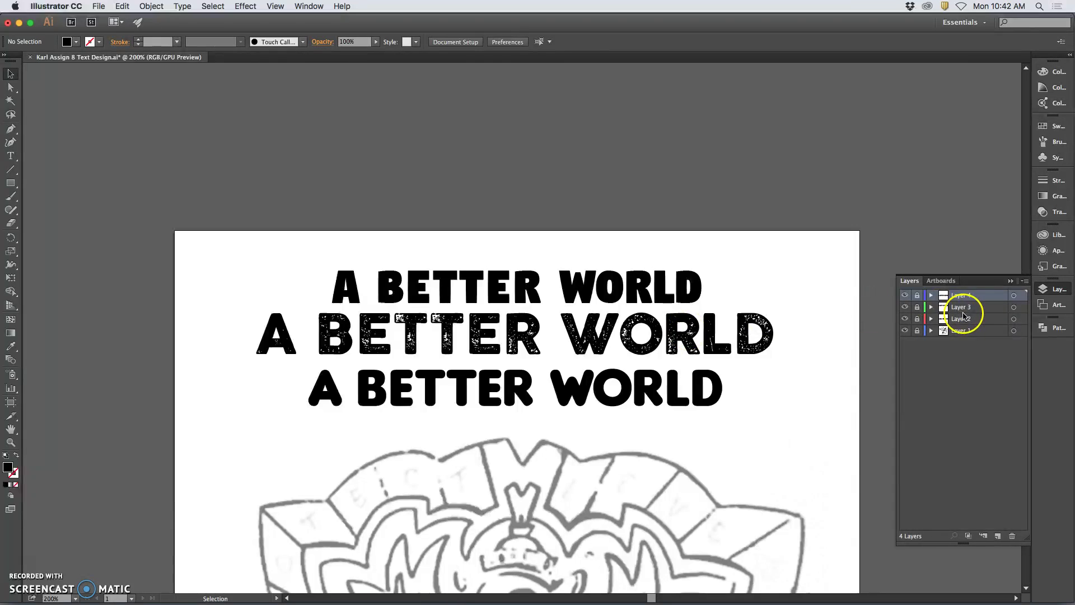
{"action": "left_click", "coordinate": [917, 319]}
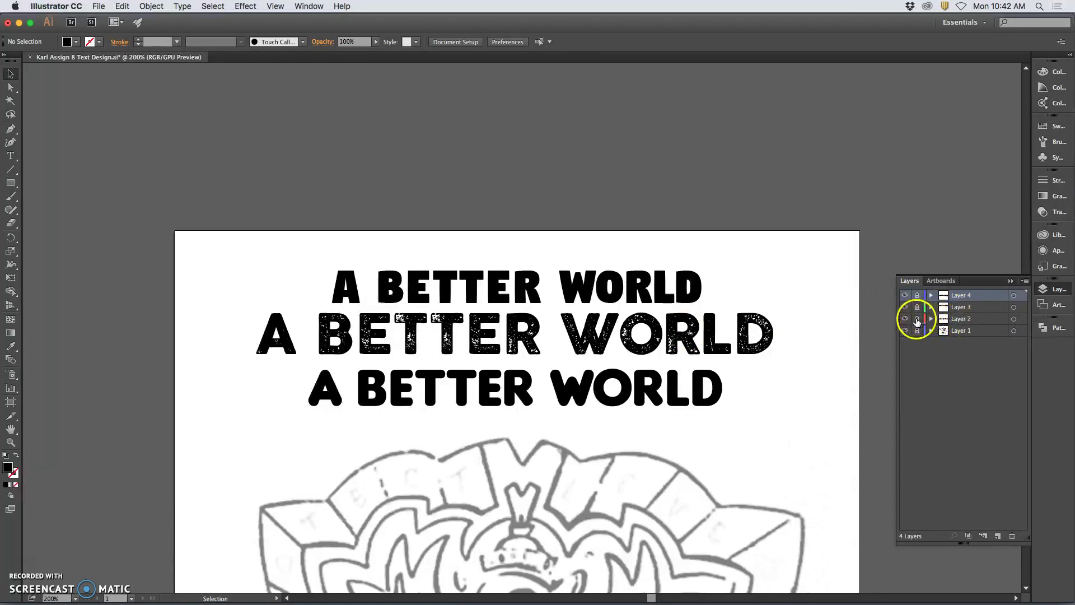
{"action": "left_click", "coordinate": [1014, 319]}
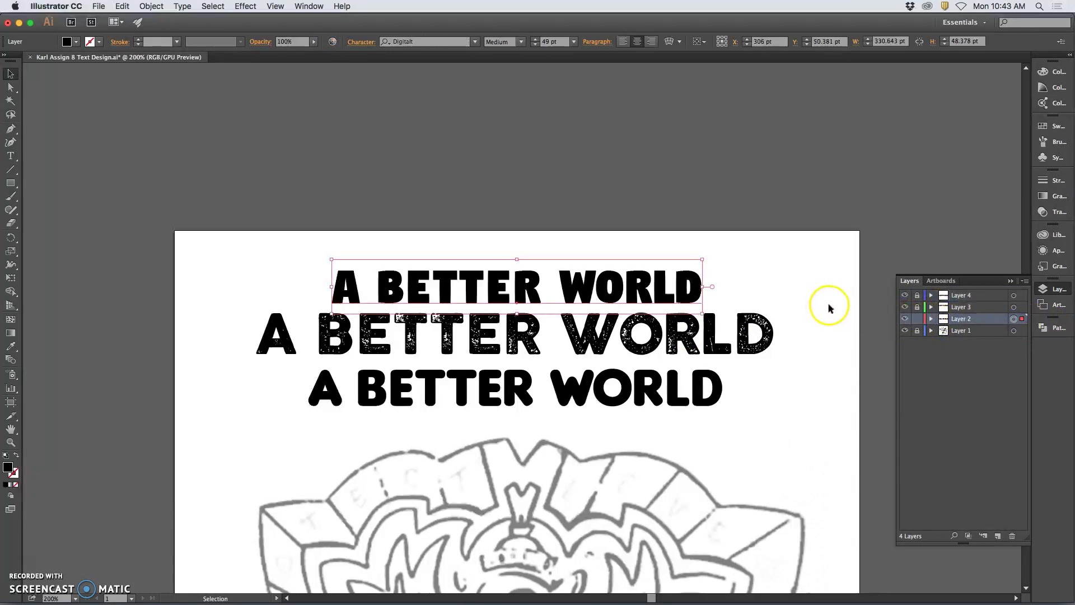
{"action": "key", "text": "a"}
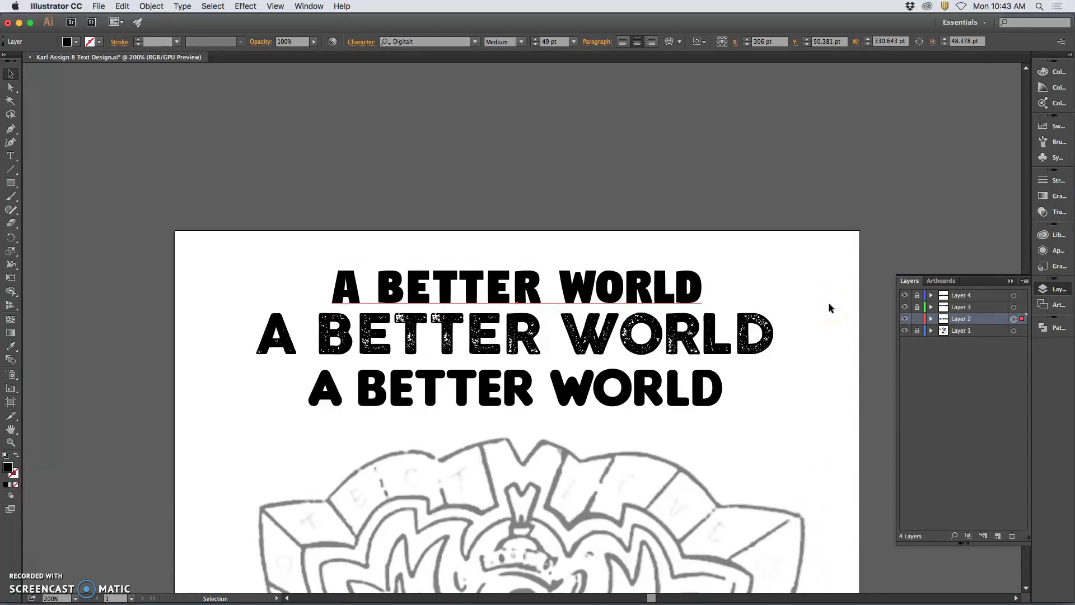
{"action": "left_click", "coordinate": [916, 319]}
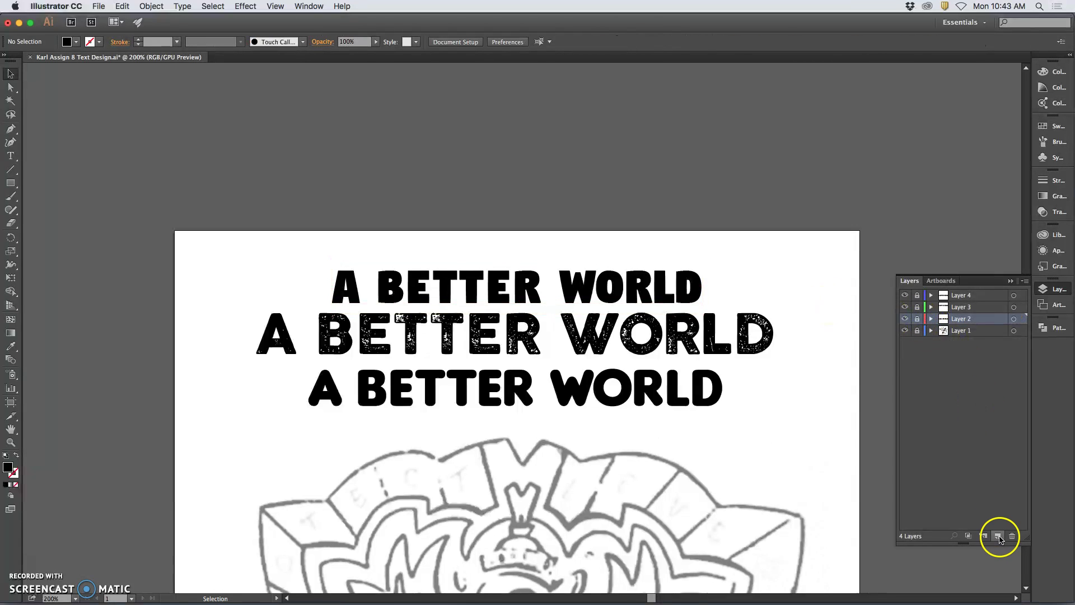
Add a new layer above Layer 4 and place the copied Digitalt headline as text over the sketch's lower banner, at about X 312 pt, Y 574 pt
{"action": "left_click", "coordinate": [959, 295]}
{"action": "left_click", "coordinate": [997, 535]}
{"action": "scroll", "coordinate": [634, 462], "scroll_direction": "down", "scroll_amount": 1}
{"action": "scroll", "coordinate": [634, 463], "scroll_direction": "down", "scroll_amount": 10}
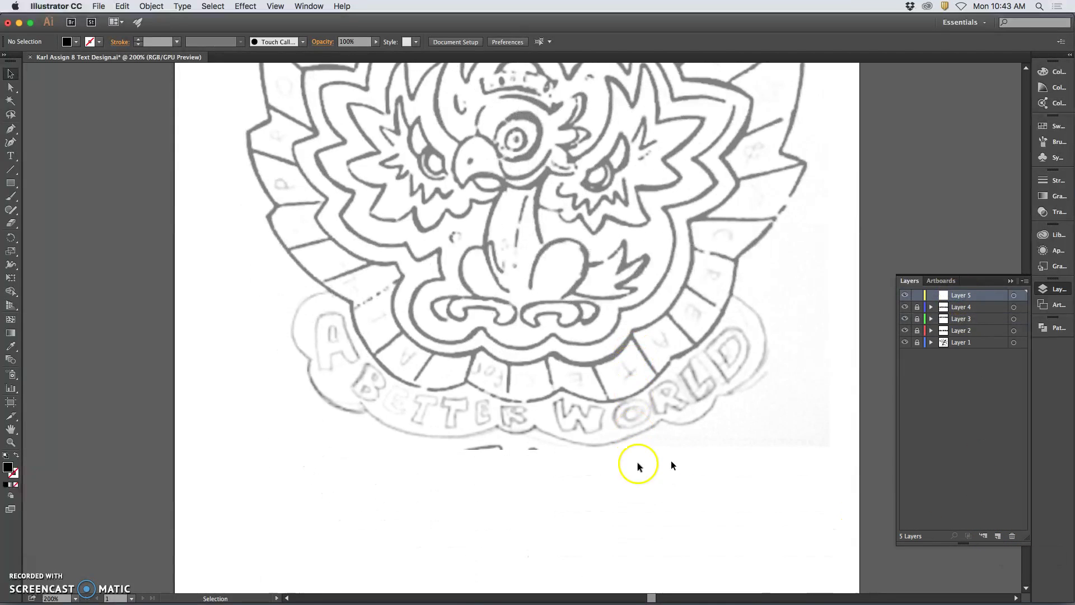
{"action": "left_click", "coordinate": [11, 156]}
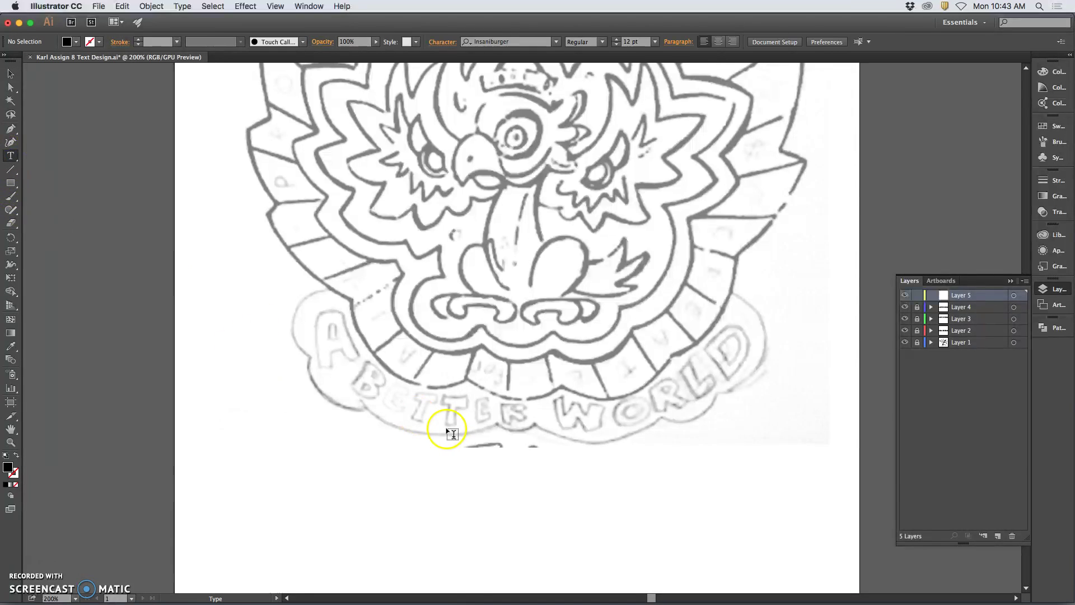
{"action": "left_click", "coordinate": [523, 412]}
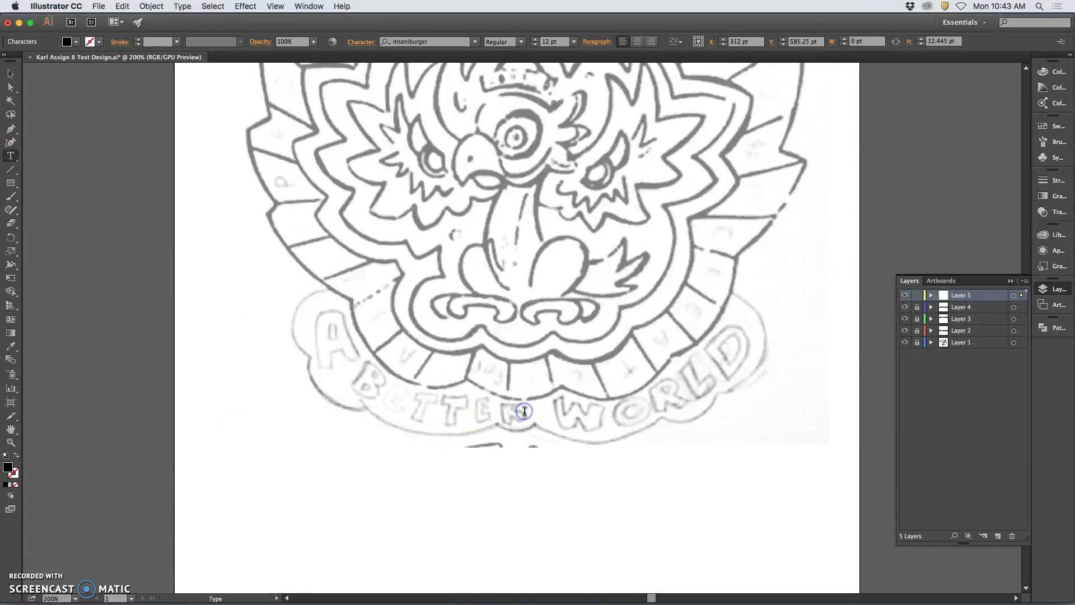
{"action": "type", "text": "A BETTER WORLD"}
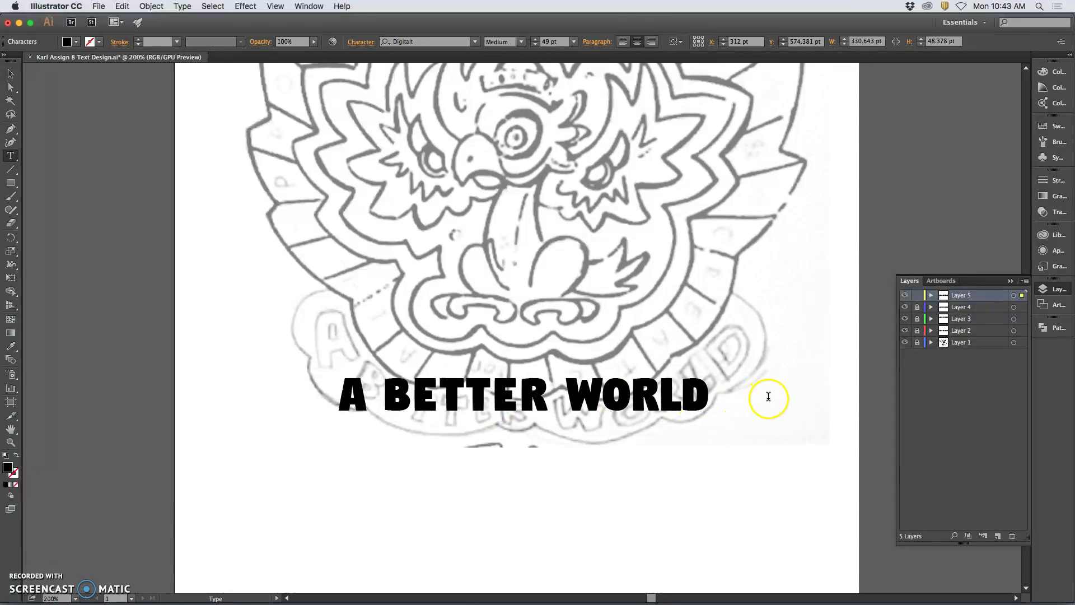
Convert the A BETTER WORLD text over the sketched banner to outlines
{"action": "left_click_drag", "start_coordinate": [720, 397], "coordinate": [345, 399]}
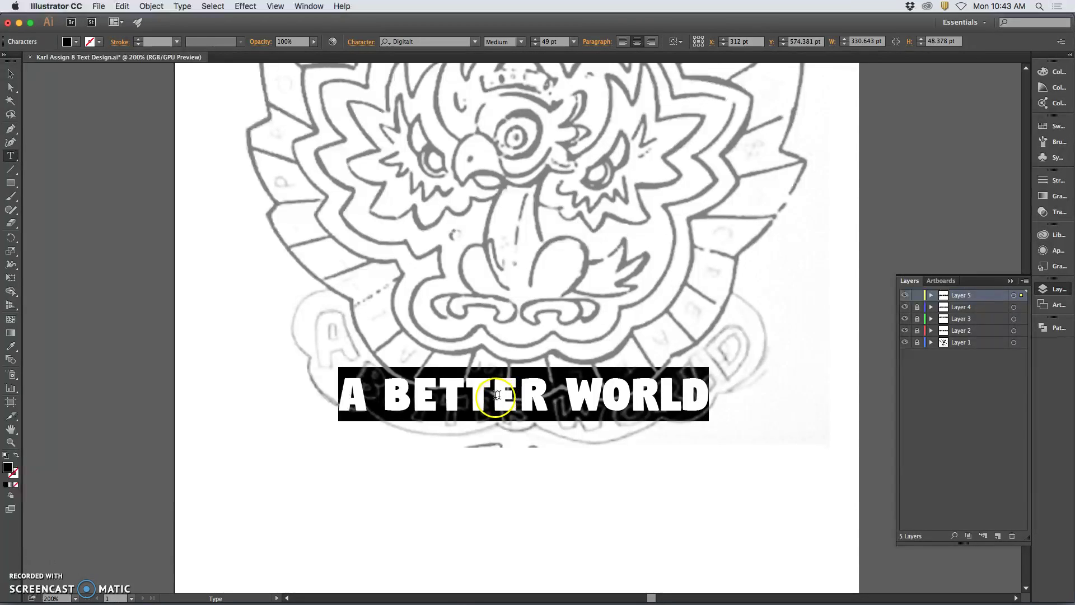
{"action": "right_click", "coordinate": [477, 404]}
{"action": "left_click", "coordinate": [458, 443]}
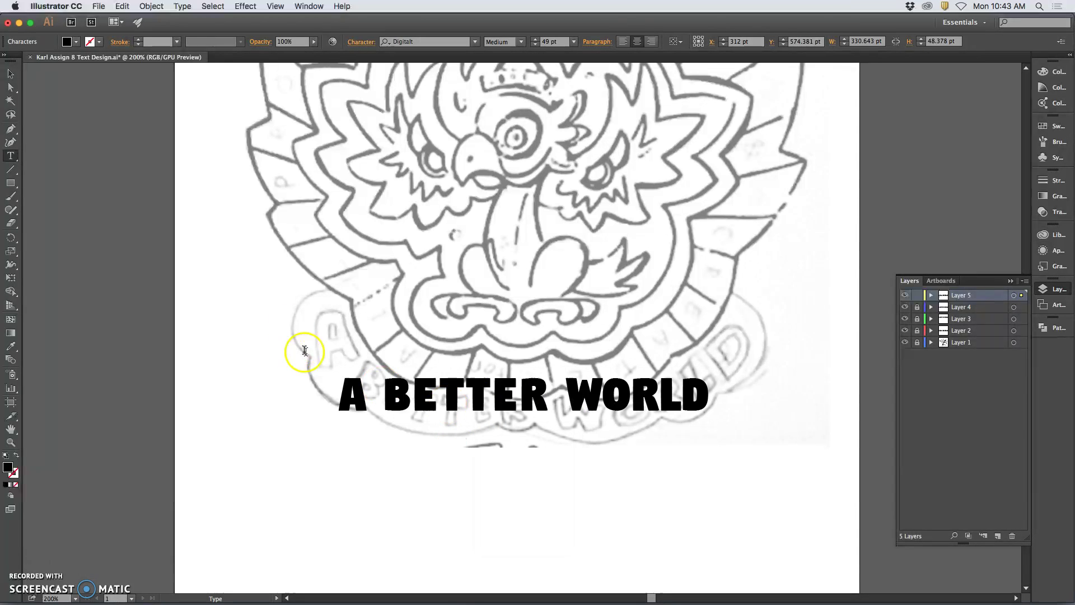
{"action": "left_click", "coordinate": [10, 73]}
{"action": "right_click", "coordinate": [423, 402]}
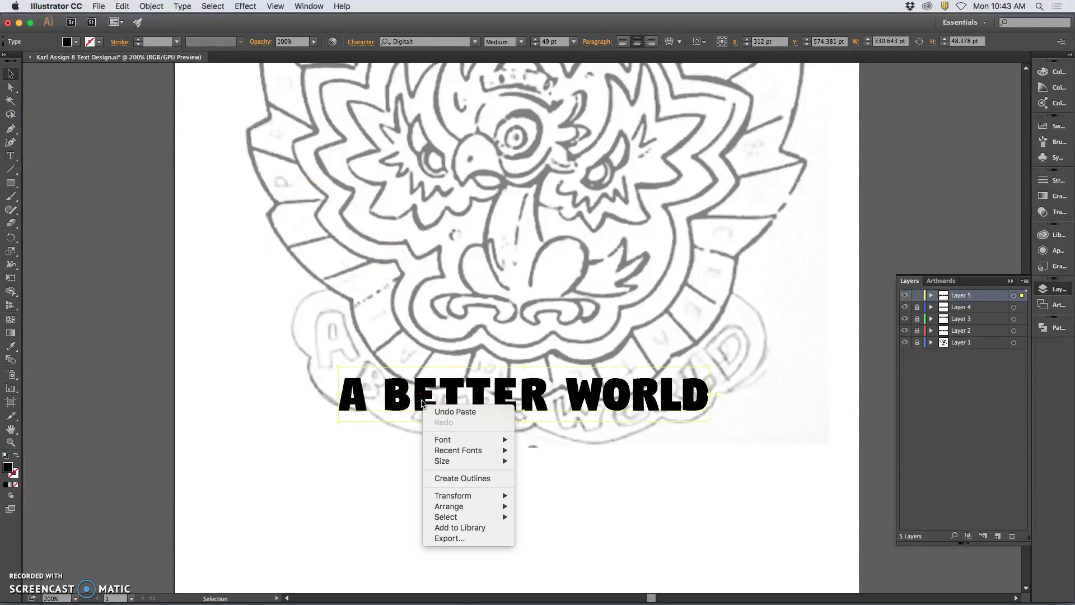
{"action": "left_click", "coordinate": [463, 480]}
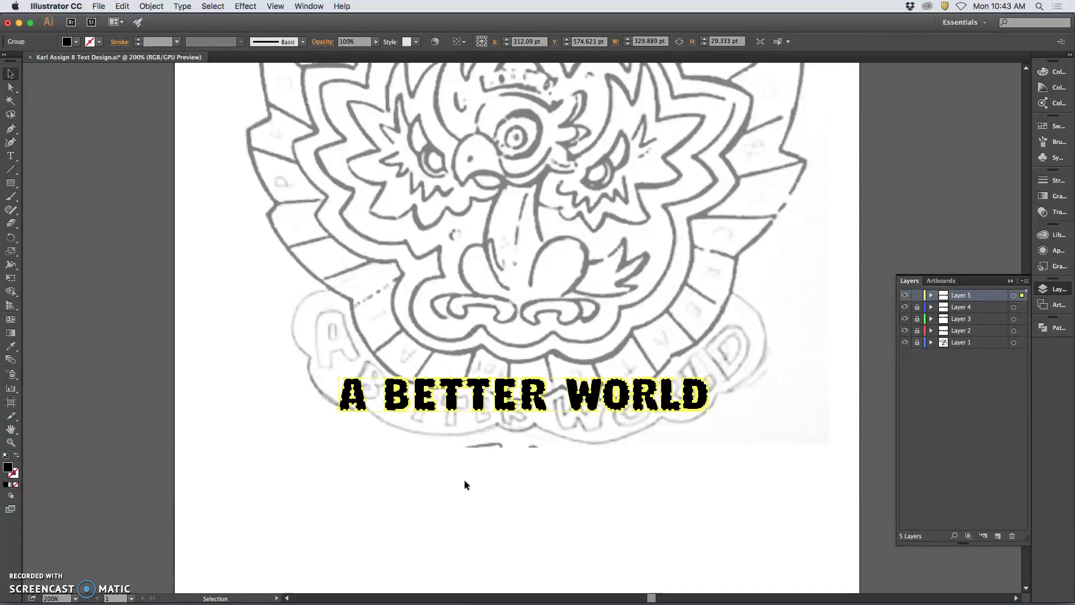
Examine the outlined headline up close, deselect it, and compare it with the sketched banner and the three headlines above the artwork
{"action": "key", "text": "super+equal"}
{"action": "scroll", "coordinate": [463, 480], "scroll_direction": "down", "scroll_amount": 5}
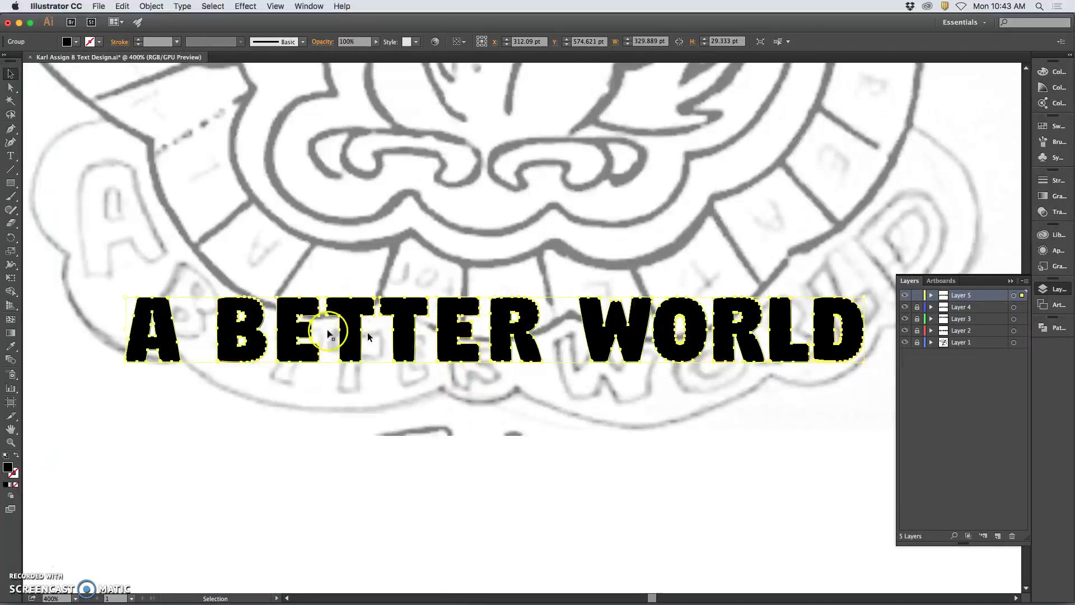
{"action": "left_click", "coordinate": [388, 421]}
{"action": "scroll", "coordinate": [462, 407], "scroll_direction": "up", "scroll_amount": 10}
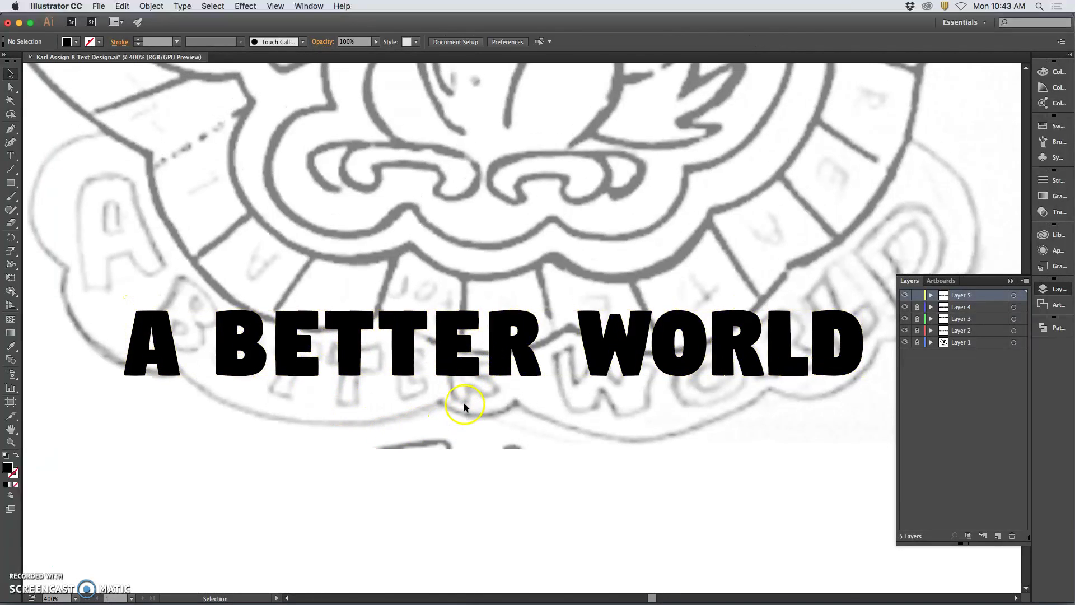
{"action": "key", "text": "super+minus"}
{"action": "key", "text": "super+minus"}
{"action": "key", "text": "super+minus"}
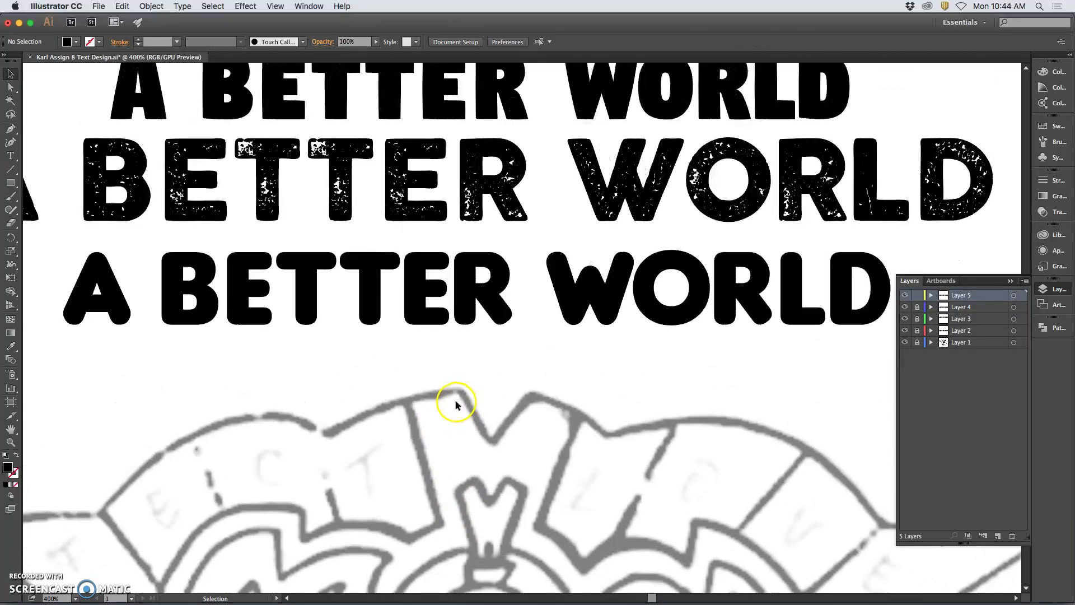
{"action": "scroll", "coordinate": [450, 408], "scroll_direction": "down", "scroll_amount": 5}
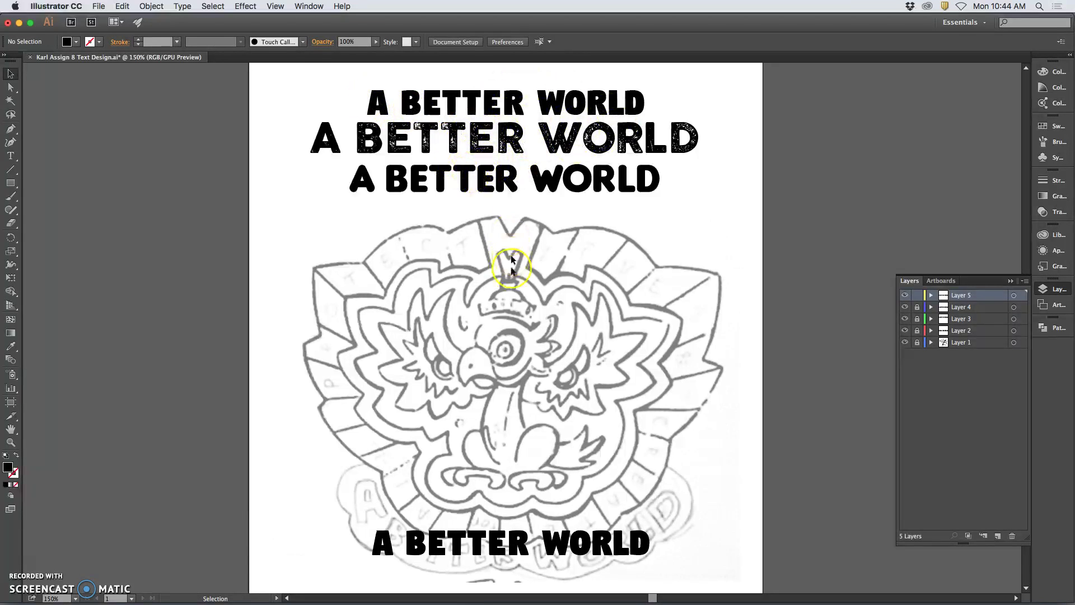
{"action": "scroll", "coordinate": [500, 280], "scroll_direction": "down", "scroll_amount": 1}
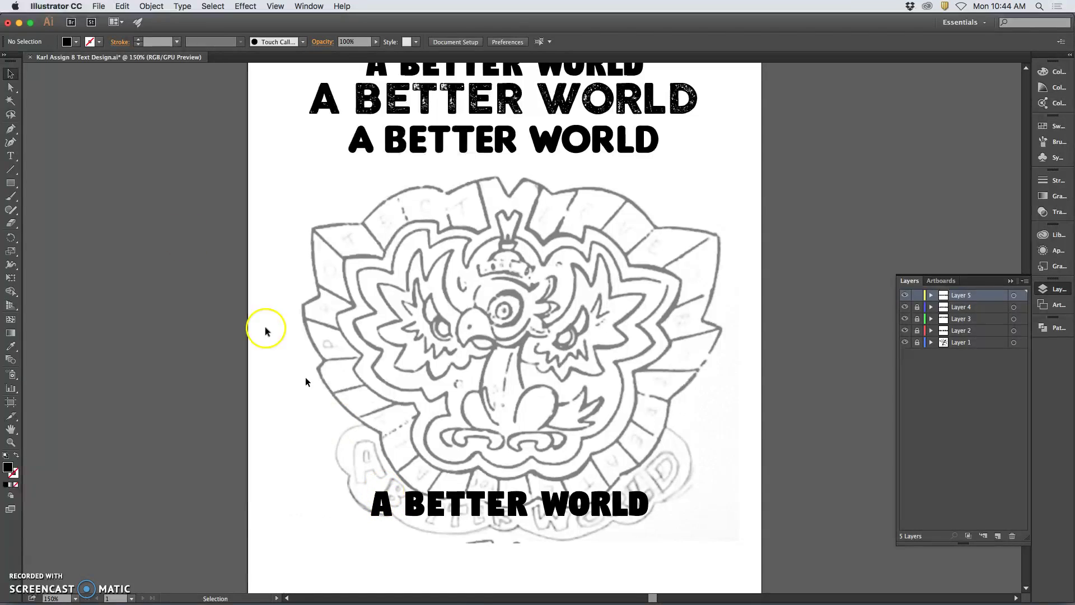
Select only the first letter A of the outlined headline over the sketched banner with the Lasso tool
{"action": "left_click", "coordinate": [373, 503]}
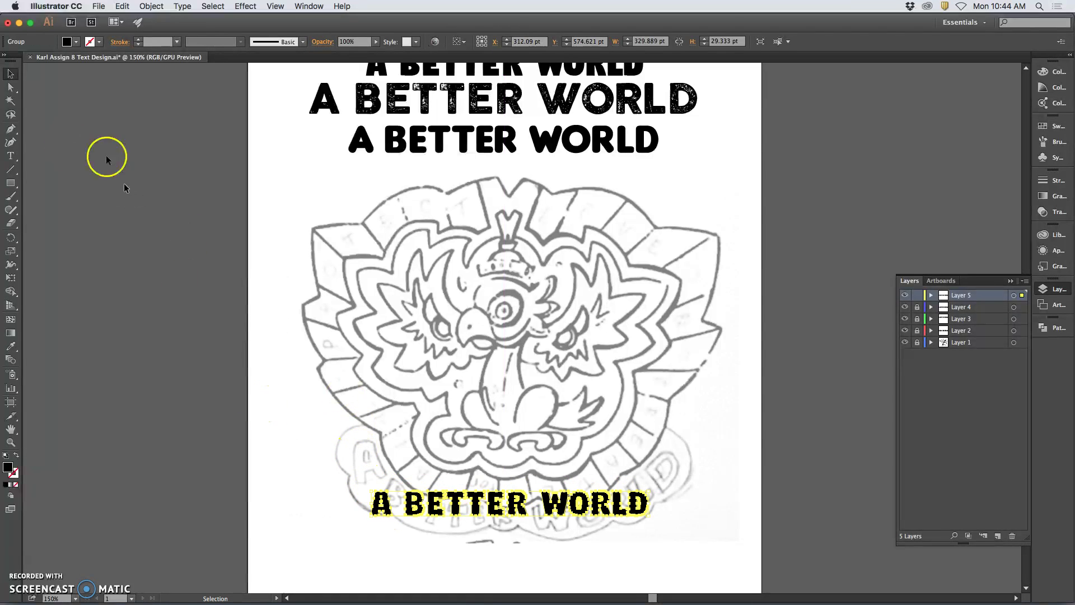
{"action": "left_click", "coordinate": [17, 119]}
{"action": "key", "text": "super+equal"}
{"action": "key", "text": "super+equal"}
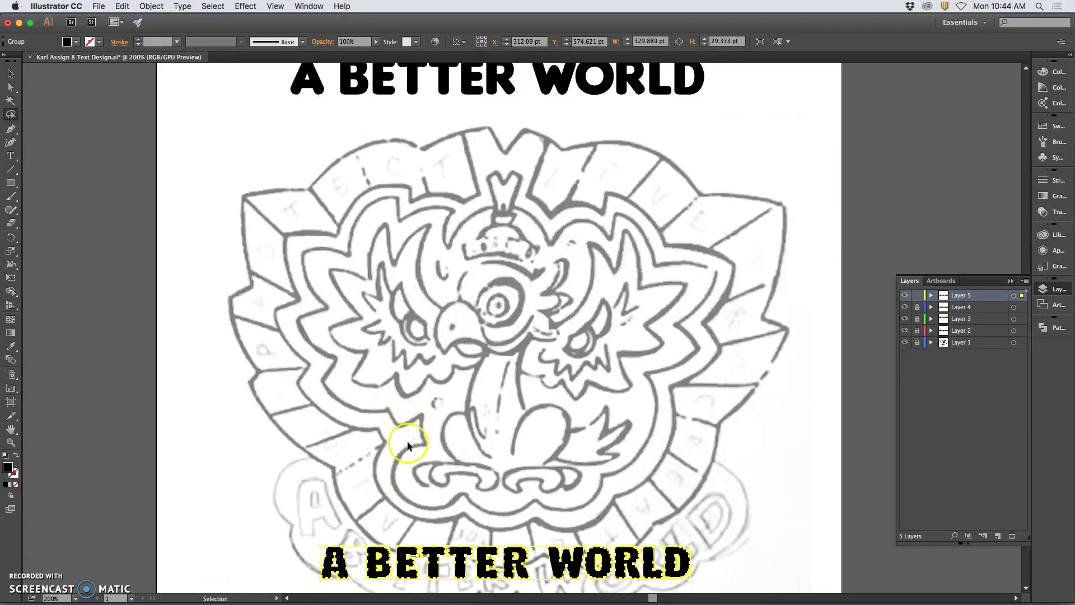
{"action": "scroll", "coordinate": [464, 477], "scroll_direction": "down", "scroll_amount": 8}
{"action": "left_click", "coordinate": [311, 381]}
{"action": "left_click_drag", "start_coordinate": [231, 268], "coordinate": [261, 241]}
{"action": "mouse_move", "coordinate": [202, 281]}
{"action": "left_mouse_down"}
{"action": "mouse_move", "coordinate": [221, 313]}
{"action": "mouse_move", "coordinate": [254, 311]}
{"action": "mouse_move", "coordinate": [272, 278]}
{"action": "mouse_move", "coordinate": [269, 247]}
{"action": "left_mouse_up"}
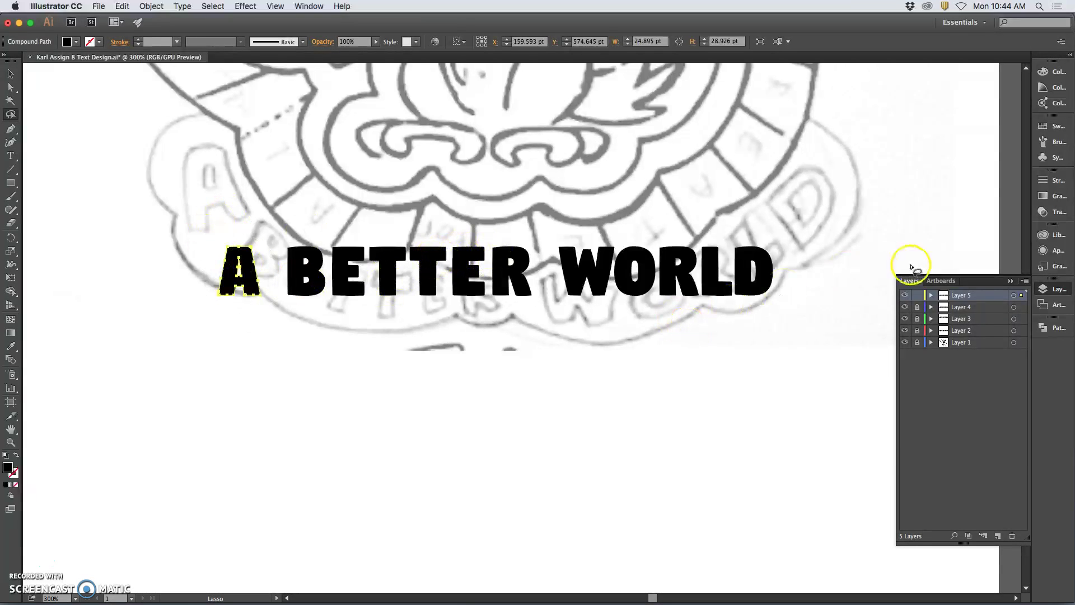
Expand Layer 5 and its group to the individual letter shapes and target the A's compound path
{"action": "left_click", "coordinate": [931, 297]}
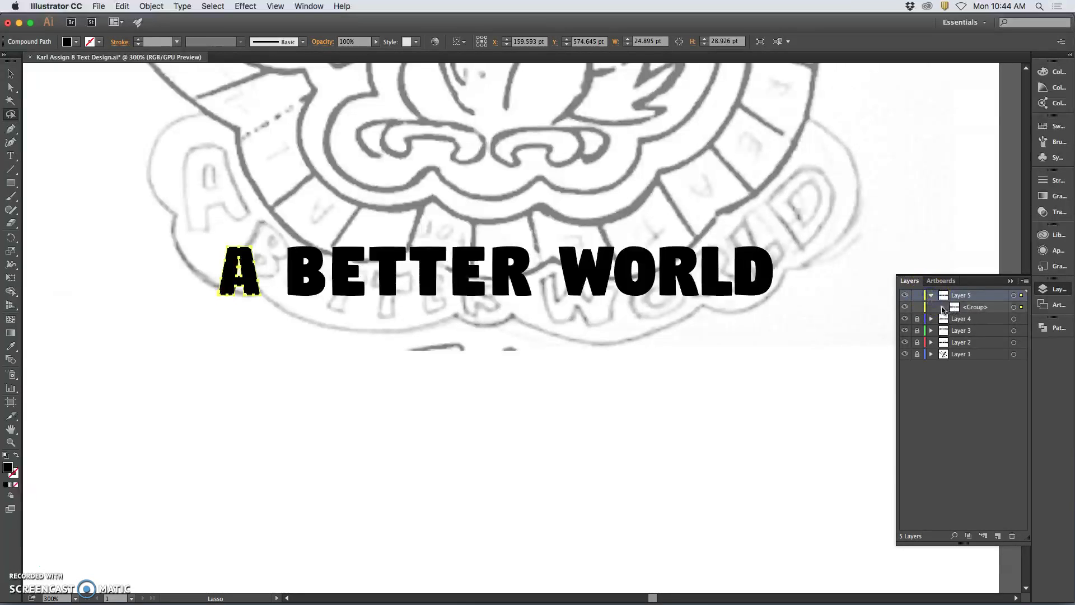
{"action": "left_click", "coordinate": [943, 308]}
{"action": "left_click", "coordinate": [944, 308]}
{"action": "left_click", "coordinate": [943, 308]}
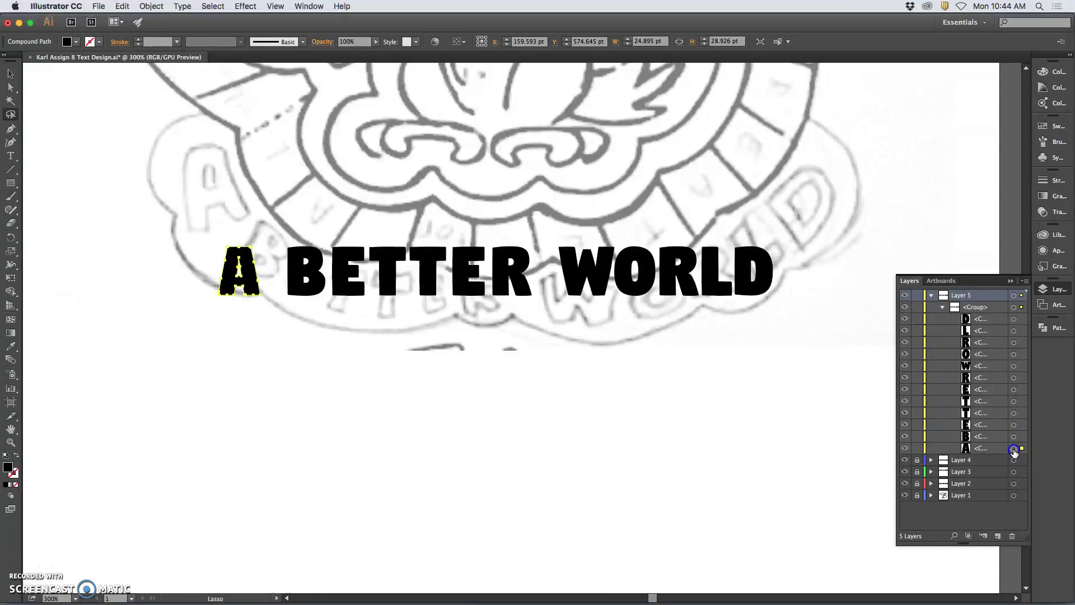
{"action": "left_click", "coordinate": [1013, 436]}
{"action": "left_click", "coordinate": [1013, 448]}
Move the A onto the banner's sketched A, stretch it to about 35 by 52 pt, and rotate it slightly to match
{"action": "left_click", "coordinate": [14, 115]}
{"action": "mouse_move", "coordinate": [116, 170]}
{"action": "left_mouse_down"}
{"action": "mouse_move", "coordinate": [250, 237]}
{"action": "mouse_move", "coordinate": [242, 242]}
{"action": "left_mouse_up"}
{"action": "left_click", "coordinate": [10, 74]}
{"action": "left_click_drag", "start_coordinate": [249, 262], "coordinate": [222, 215]}
{"action": "left_click_drag", "start_coordinate": [239, 178], "coordinate": [206, 148]}
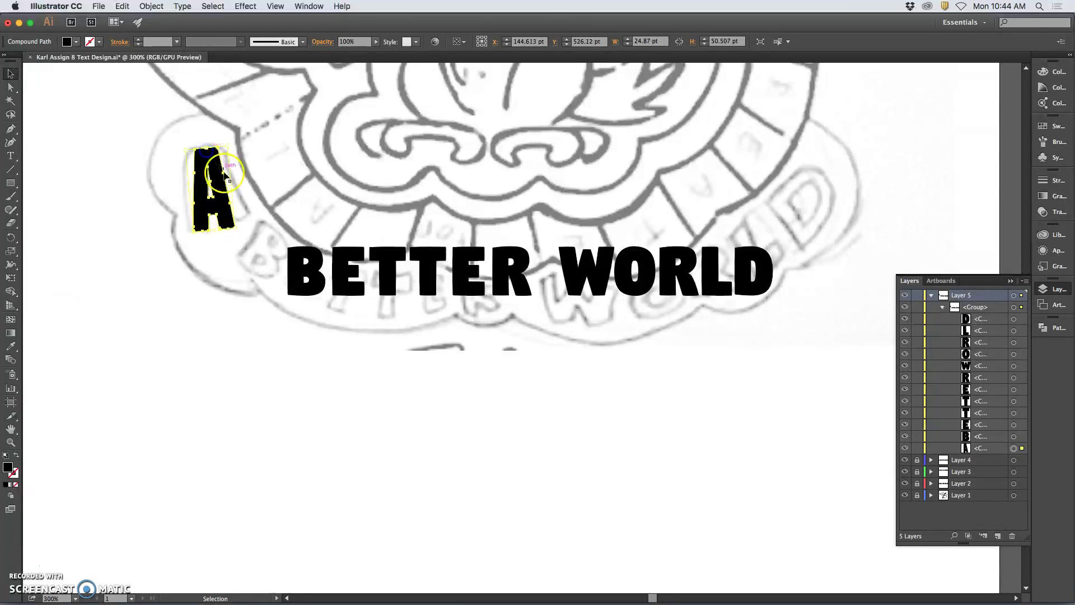
{"action": "mouse_move", "coordinate": [234, 191]}
{"action": "left_mouse_down"}
{"action": "mouse_move", "coordinate": [300, 192]}
{"action": "mouse_move", "coordinate": [252, 180]}
{"action": "left_mouse_up"}
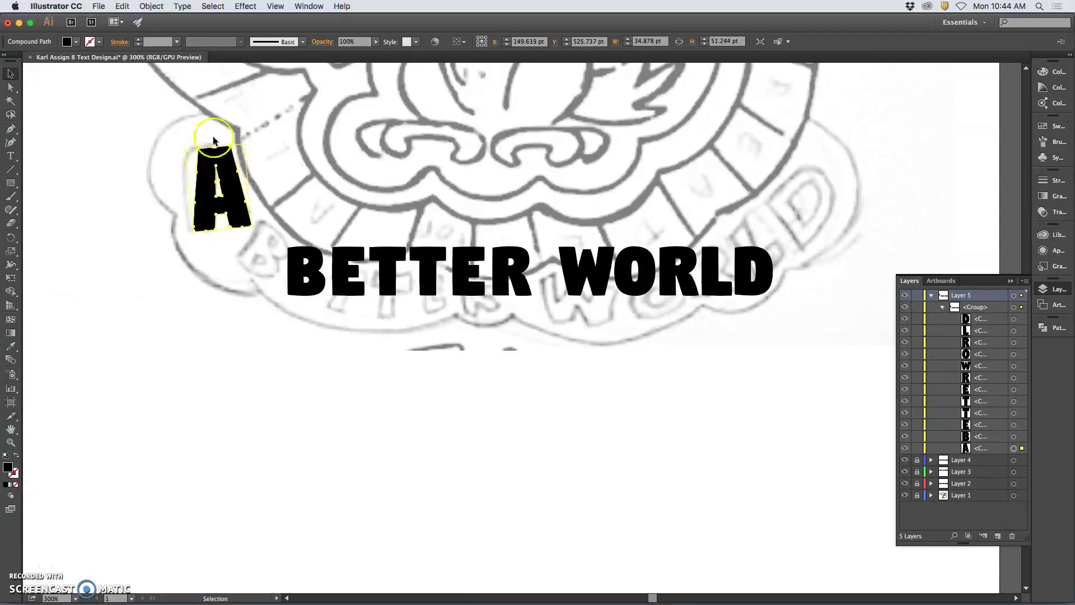
{"action": "left_click_drag", "start_coordinate": [249, 140], "coordinate": [247, 137]}
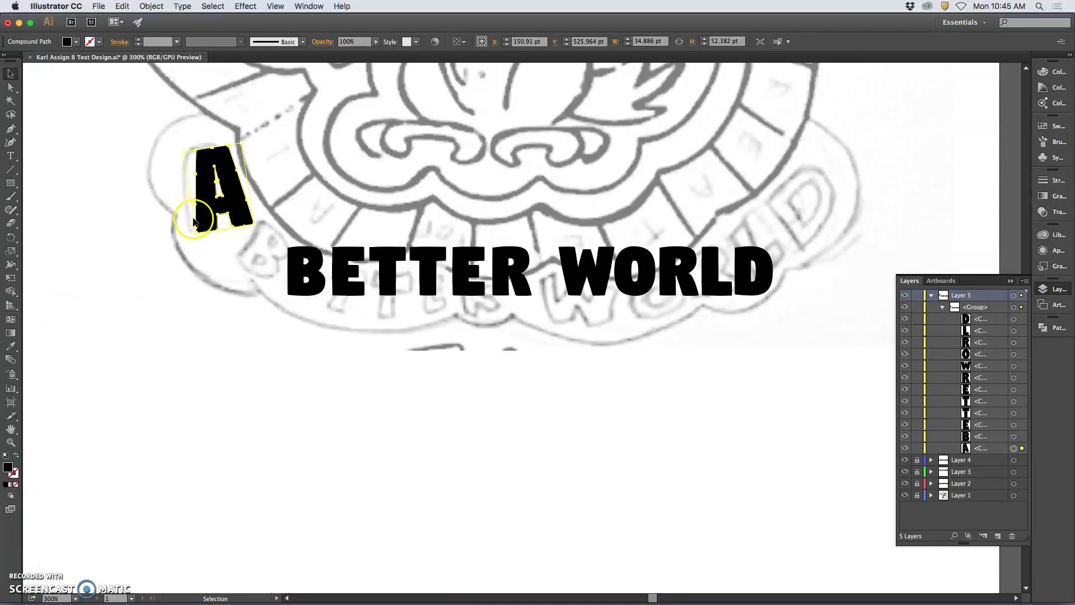
Move the upper anchor on the A's left edge outward toward the sketch, to about X 131.7 pt, Y 517.2 pt
{"action": "scroll", "coordinate": [194, 217], "scroll_direction": "up", "scroll_amount": 2}
{"action": "scroll", "coordinate": [137, 204], "scroll_direction": "left", "scroll_amount": 2}
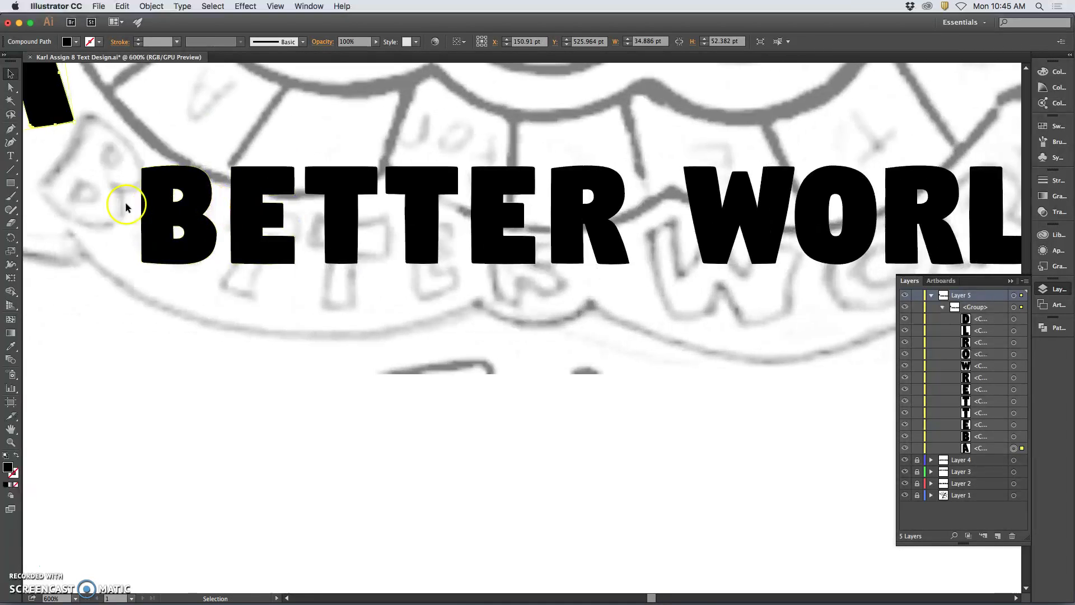
{"action": "scroll", "coordinate": [127, 204], "scroll_direction": "up", "scroll_amount": 2}
{"action": "scroll", "coordinate": [127, 206], "scroll_direction": "up", "scroll_amount": 4}
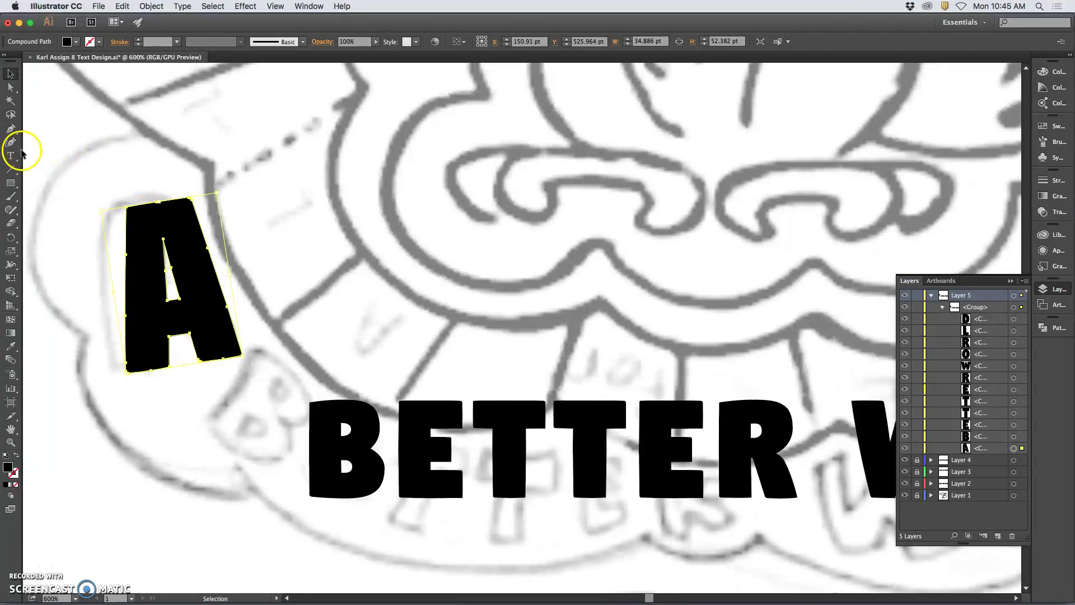
{"action": "left_click", "coordinate": [10, 130]}
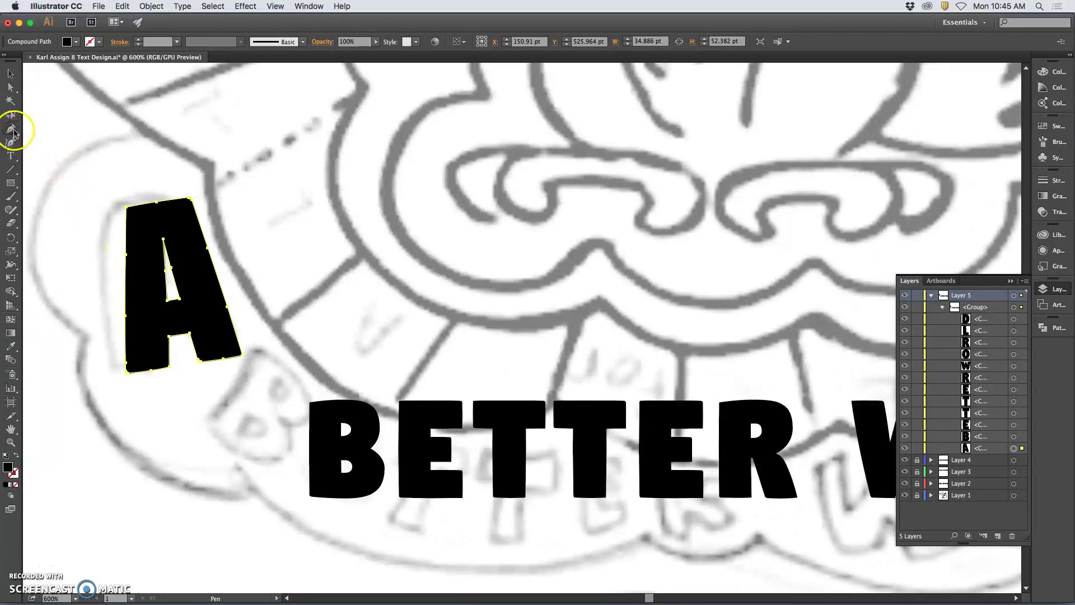
{"action": "left_click_drag", "start_coordinate": [14, 130], "coordinate": [45, 161]}
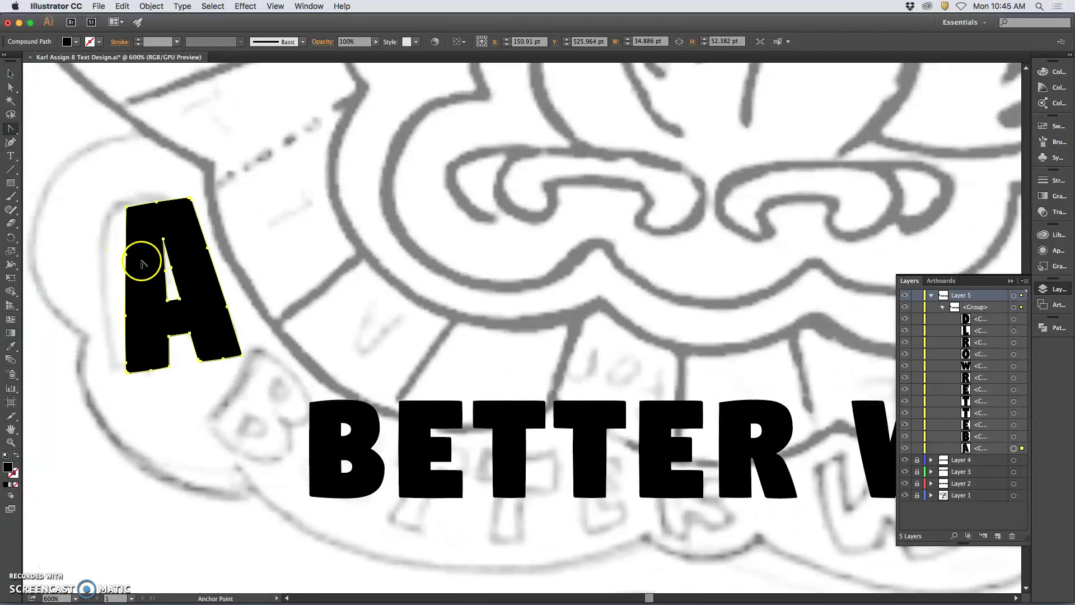
{"action": "left_click", "coordinate": [11, 87]}
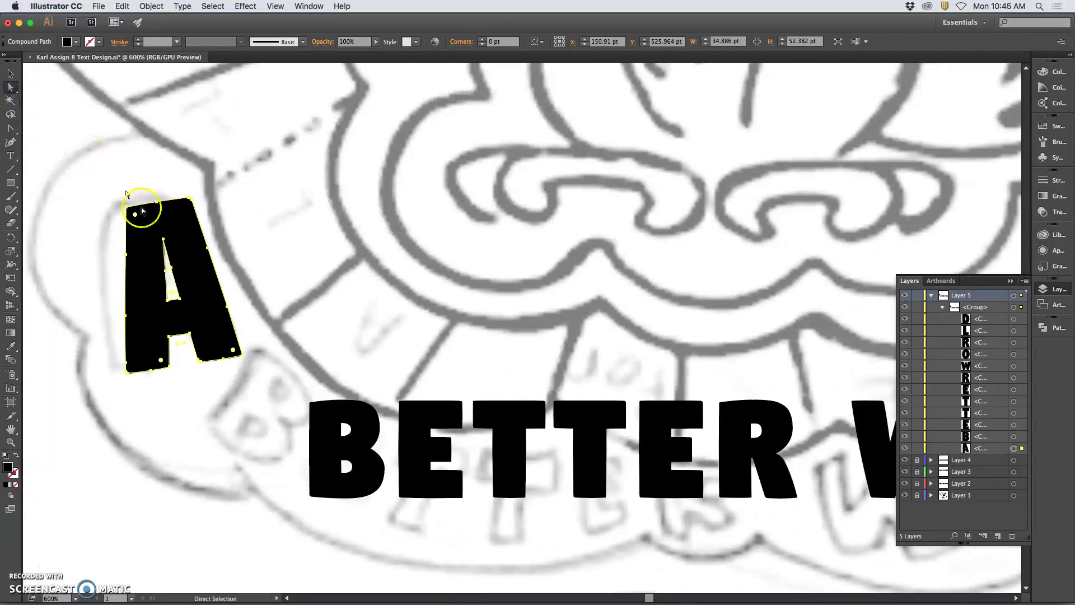
{"action": "left_click", "coordinate": [87, 247]}
{"action": "left_click_drag", "start_coordinate": [128, 252], "coordinate": [118, 257]}
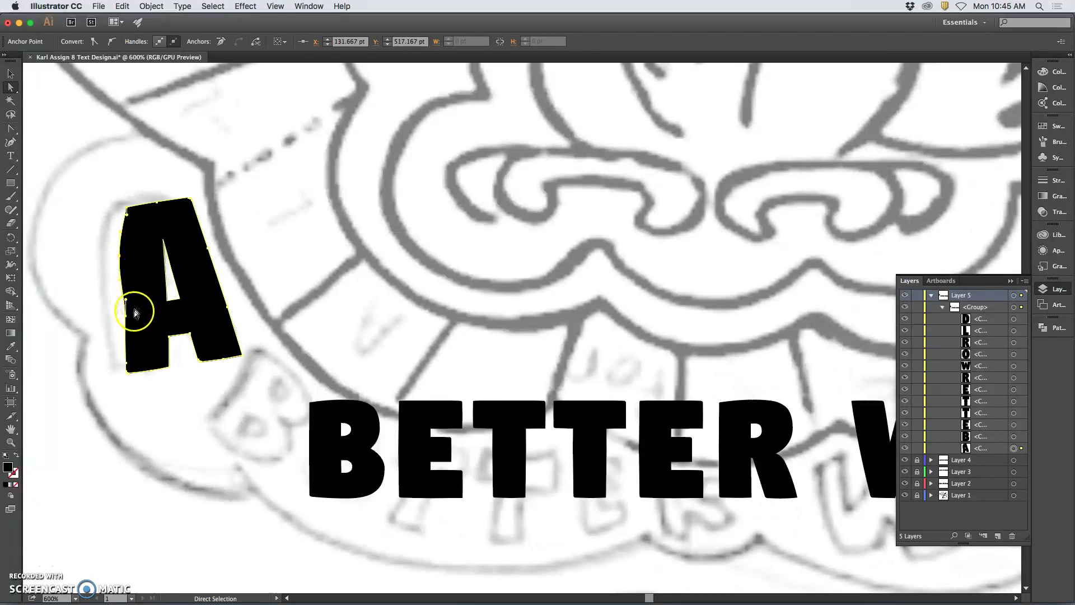
Pull the A's lower left-edge and bottom-left anchors out to about X 130.3 pt and smooth the curve up the left side
{"action": "left_click_drag", "start_coordinate": [116, 321], "coordinate": [116, 319]}
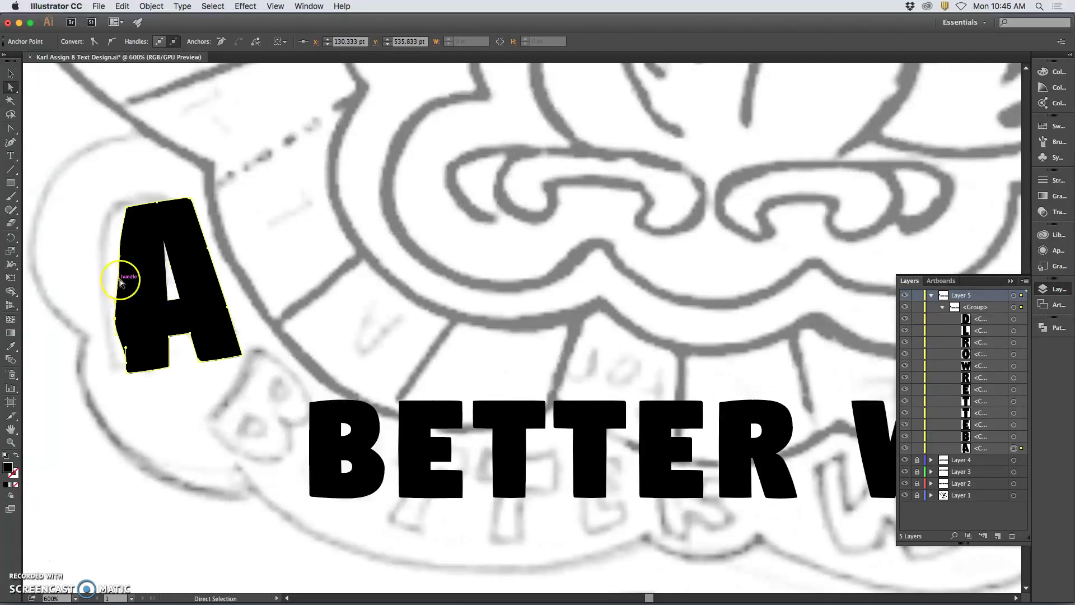
{"action": "left_click_drag", "start_coordinate": [119, 279], "coordinate": [115, 280]}
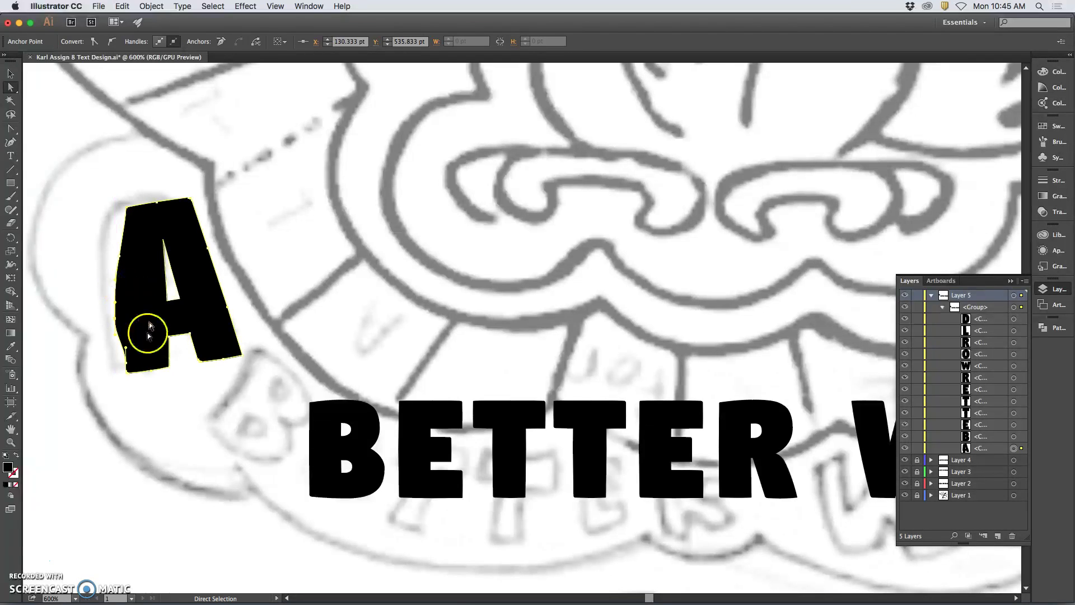
{"action": "left_click_drag", "start_coordinate": [124, 362], "coordinate": [115, 364]}
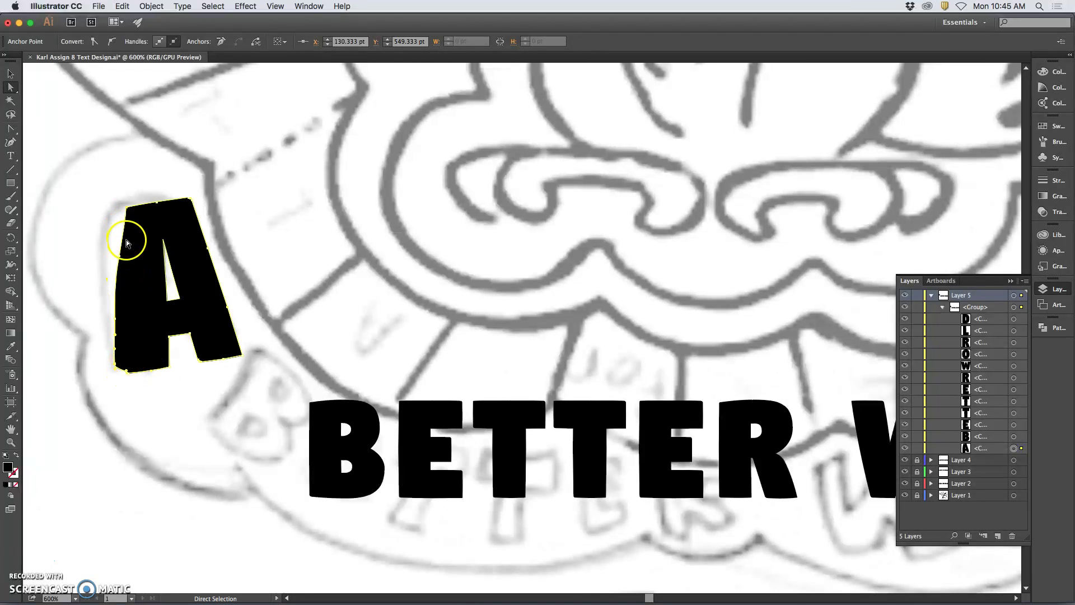
{"action": "left_click_drag", "start_coordinate": [121, 258], "coordinate": [119, 250]}
Shift the A slightly left over its sketched outline and round its bottom-left corner
{"action": "key", "text": "super+equal"}
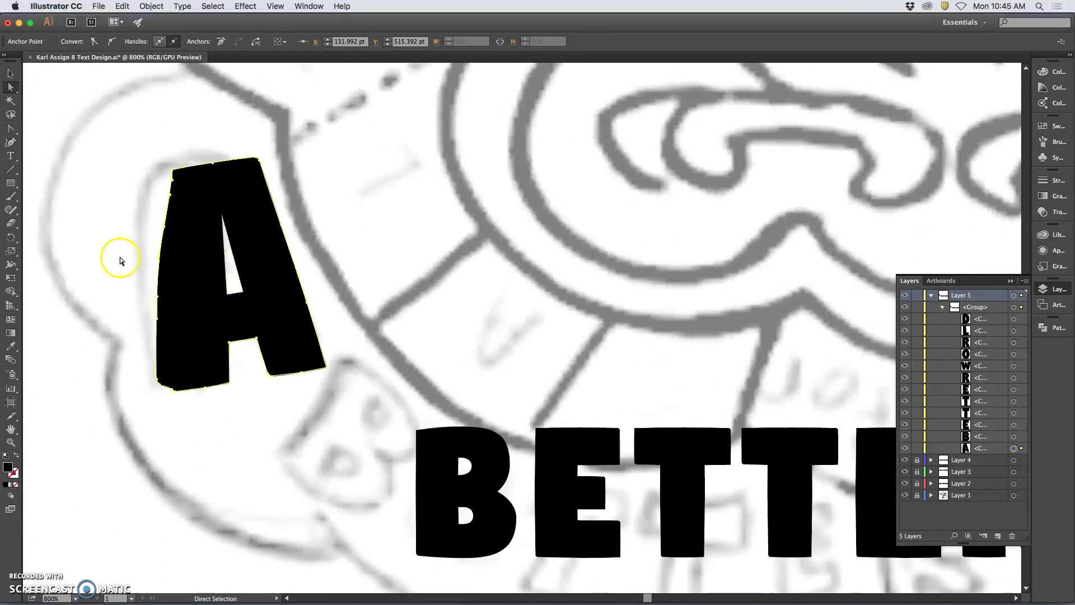
{"action": "scroll", "coordinate": [120, 261], "scroll_direction": "left", "scroll_amount": 1}
{"action": "left_click_drag", "start_coordinate": [241, 293], "coordinate": [223, 300]}
{"action": "mouse_move", "coordinate": [153, 380]}
{"action": "left_mouse_down"}
{"action": "mouse_move", "coordinate": [144, 379]}
{"action": "mouse_move", "coordinate": [168, 384]}
{"action": "mouse_move", "coordinate": [150, 364]}
{"action": "left_mouse_up"}
{"action": "left_click", "coordinate": [146, 378]}
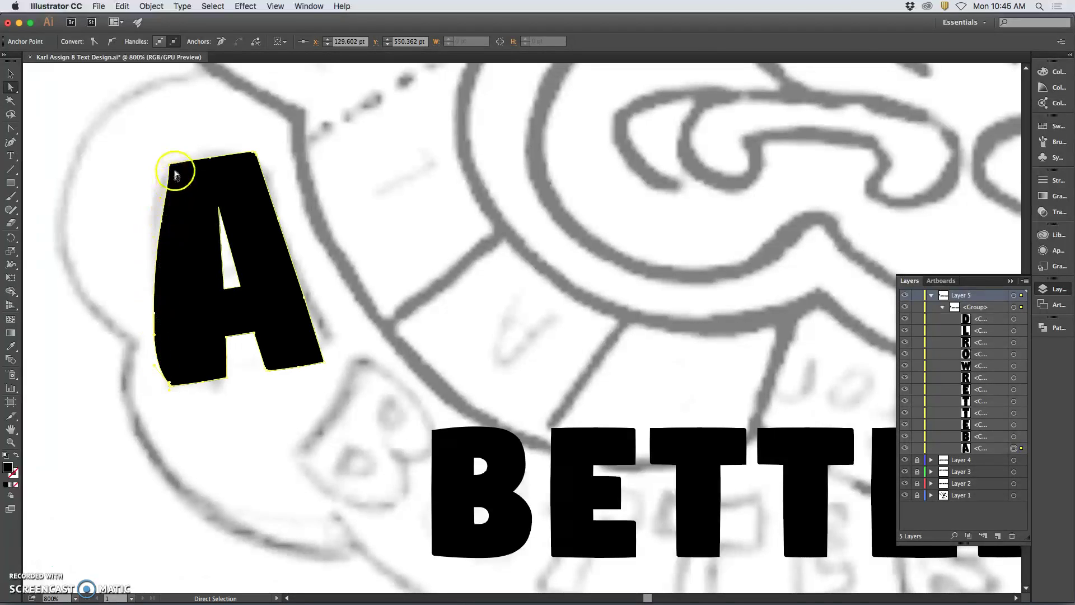
Curve the A's upper-left corner by lowering its anchor to about X 129.4 pt, Y 505.4 pt, and refine the adjoining edge
{"action": "left_click_drag", "start_coordinate": [169, 166], "coordinate": [166, 200]}
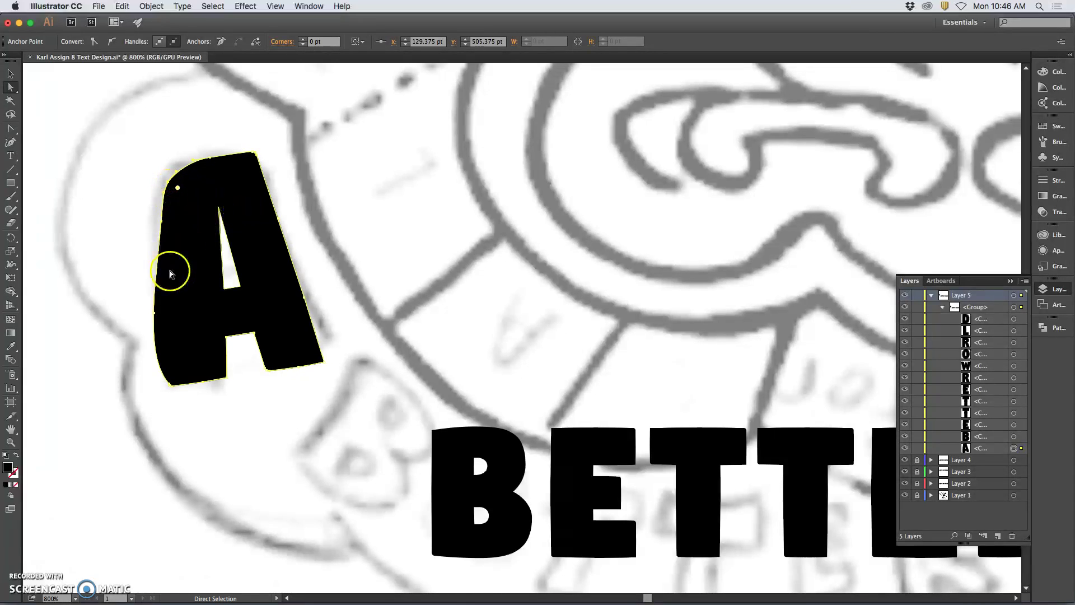
{"action": "left_click_drag", "start_coordinate": [162, 223], "coordinate": [160, 225]}
{"action": "left_click_drag", "start_coordinate": [254, 155], "coordinate": [256, 157]}
Widen the A's inner counter by moving its left-side anchors outward and bending that edge into a curve
{"action": "left_click", "coordinate": [211, 258]}
{"action": "left_click_drag", "start_coordinate": [221, 262], "coordinate": [207, 299]}
{"action": "left_click", "coordinate": [204, 270]}
{"action": "left_click", "coordinate": [221, 273]}
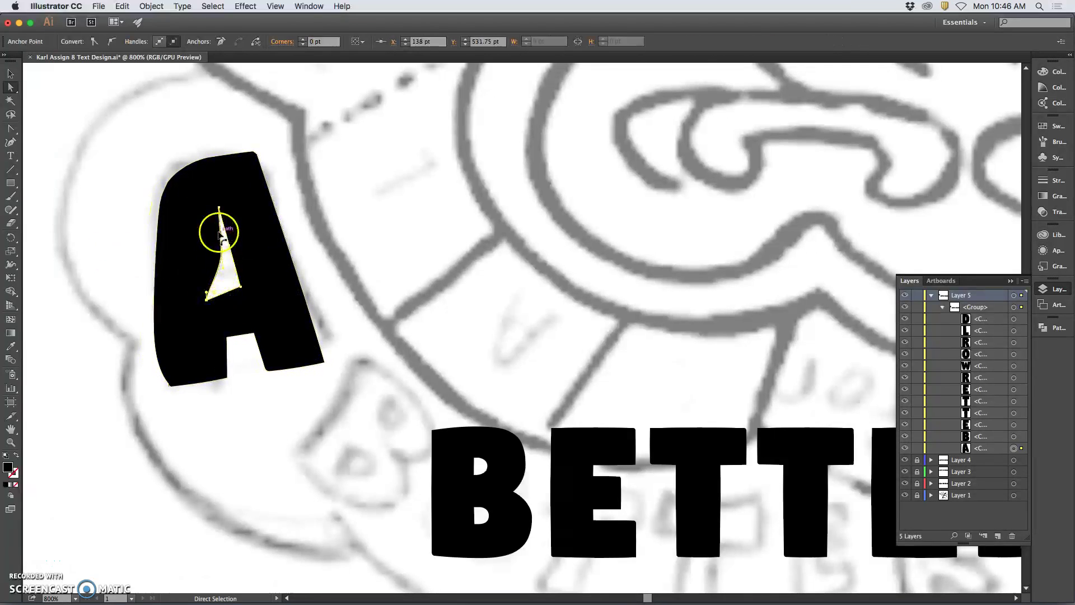
{"action": "left_click", "coordinate": [218, 210]}
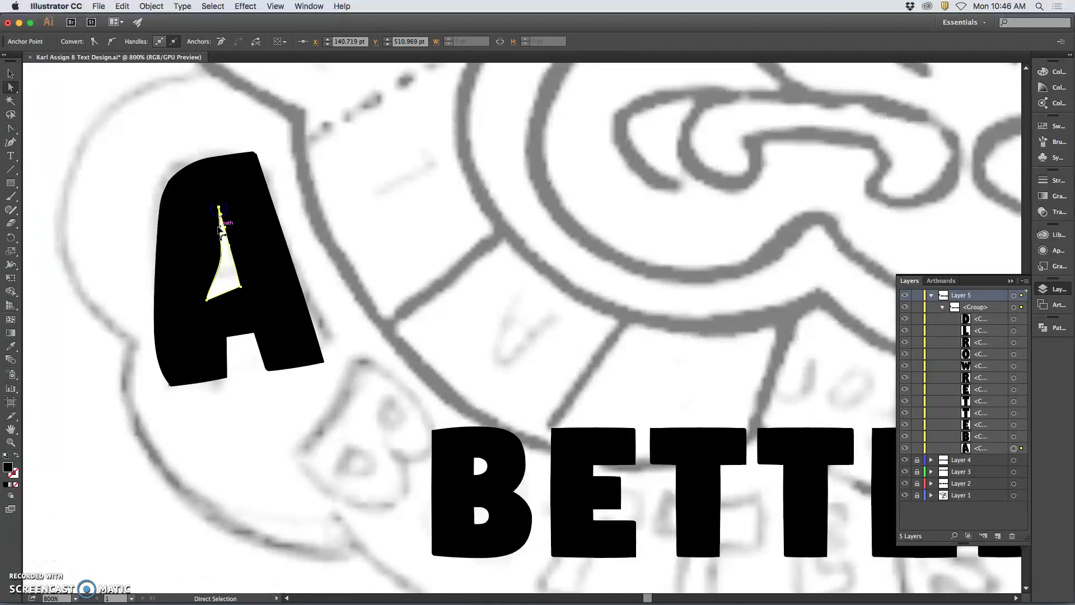
{"action": "left_click_drag", "start_coordinate": [211, 234], "coordinate": [205, 253]}
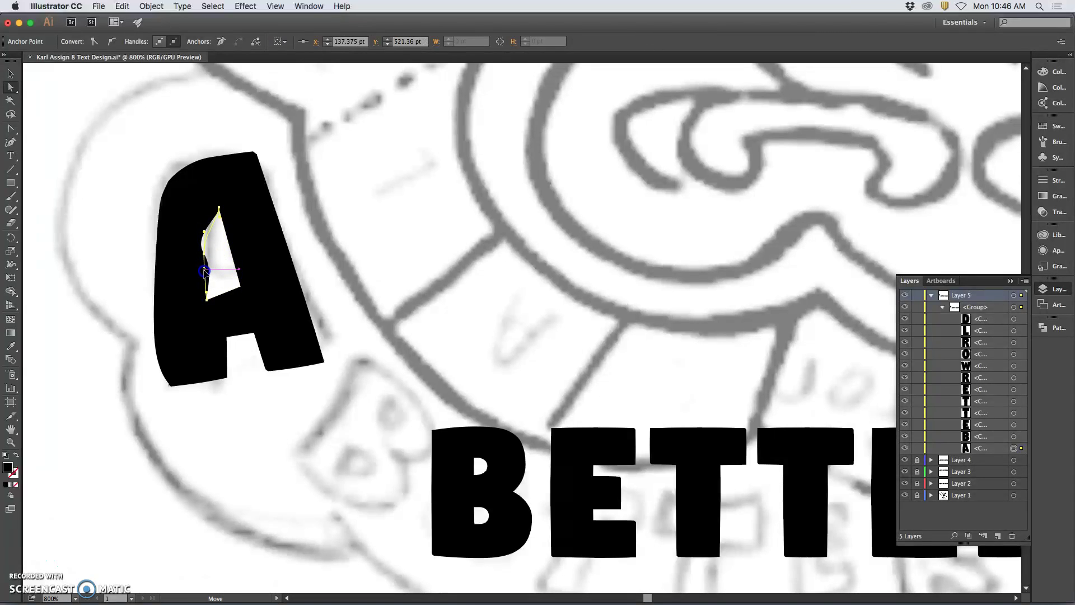
{"action": "left_click_drag", "start_coordinate": [205, 270], "coordinate": [206, 266]}
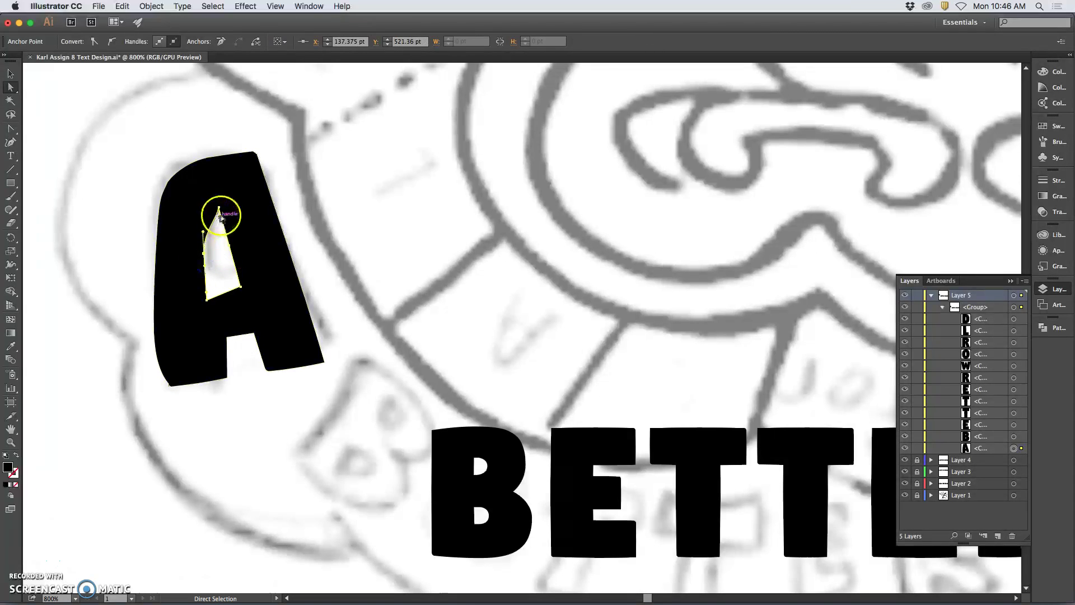
{"action": "left_click_drag", "start_coordinate": [221, 216], "coordinate": [215, 220]}
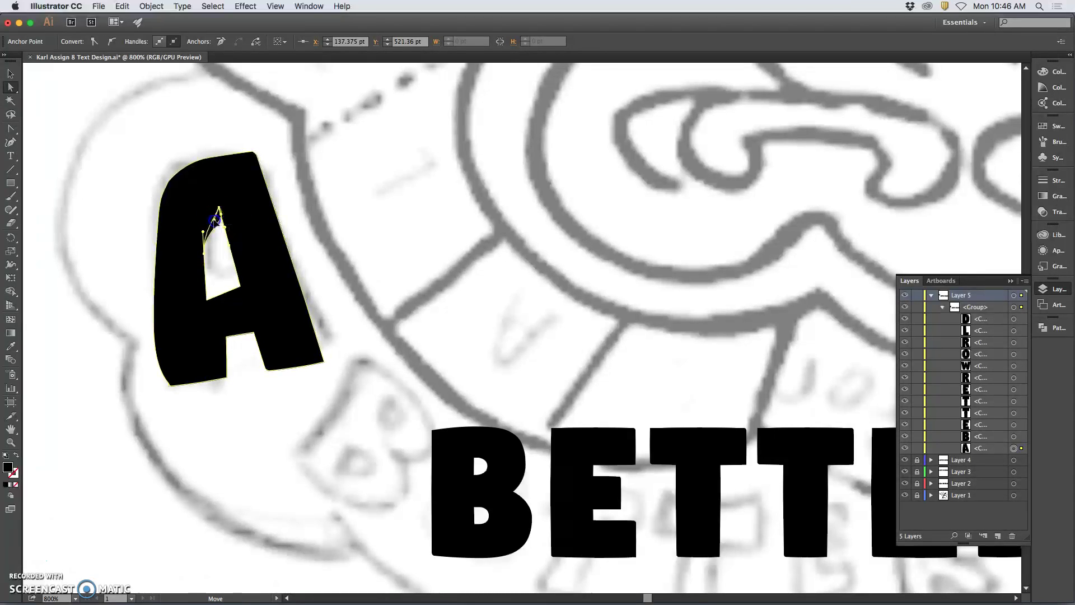
{"action": "left_click", "coordinate": [228, 265]}
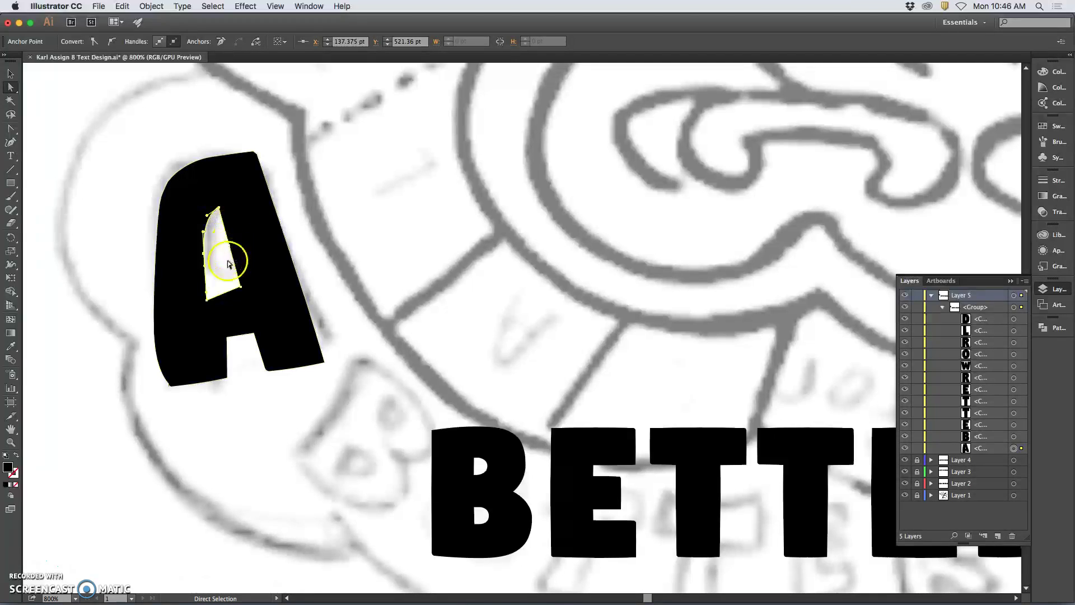
Move the counter's bottom-left anchor to about X 139.25 pt, Y 529.5 pt and convert it to a smooth, rounded corner
{"action": "left_click_drag", "start_coordinate": [207, 300], "coordinate": [214, 292]}
{"action": "left_click", "coordinate": [219, 291]}
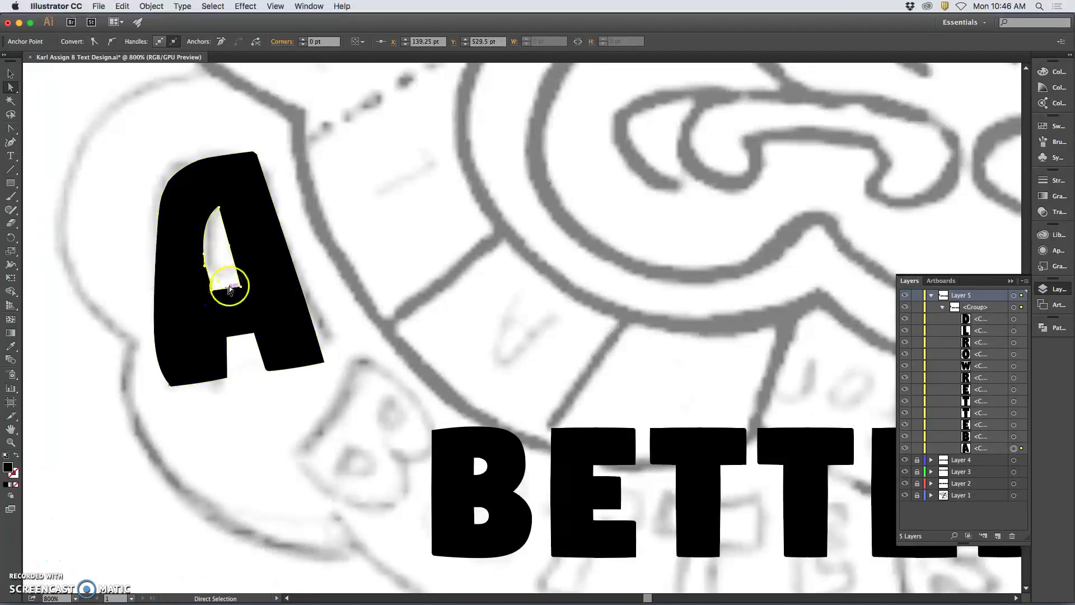
{"action": "key", "text": "super+equal"}
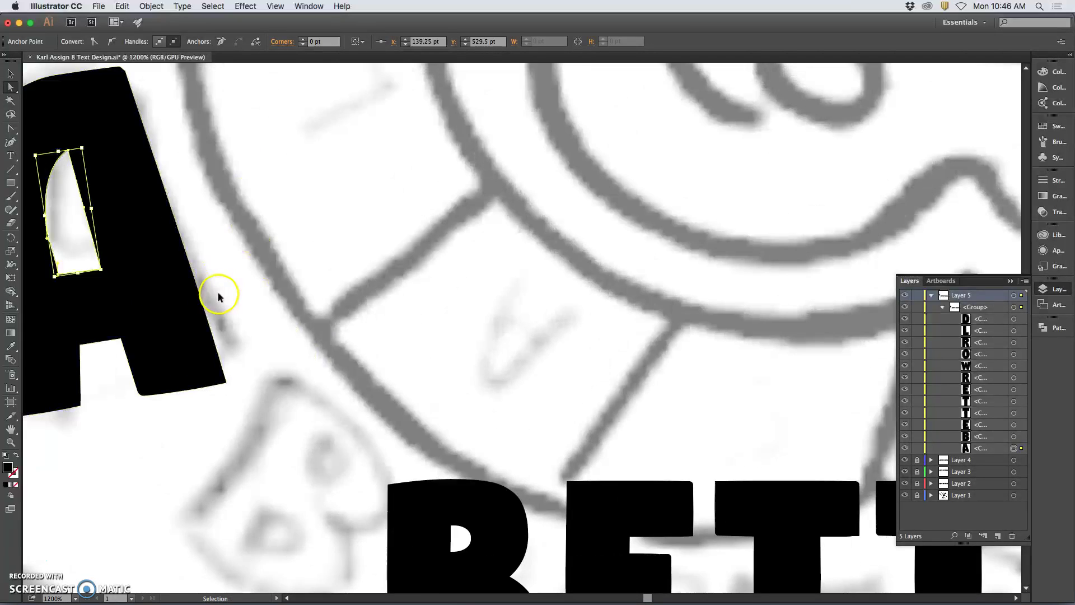
{"action": "scroll", "coordinate": [163, 272], "scroll_direction": "left", "scroll_amount": 10}
{"action": "scroll", "coordinate": [161, 271], "scroll_direction": "left", "scroll_amount": 2}
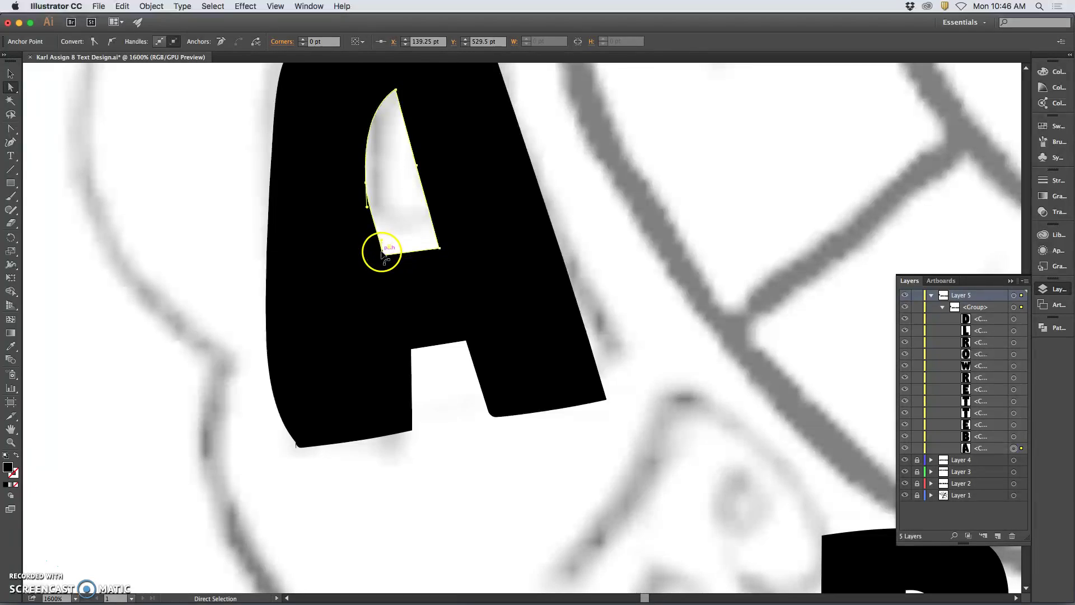
{"action": "left_click", "coordinate": [10, 128]}
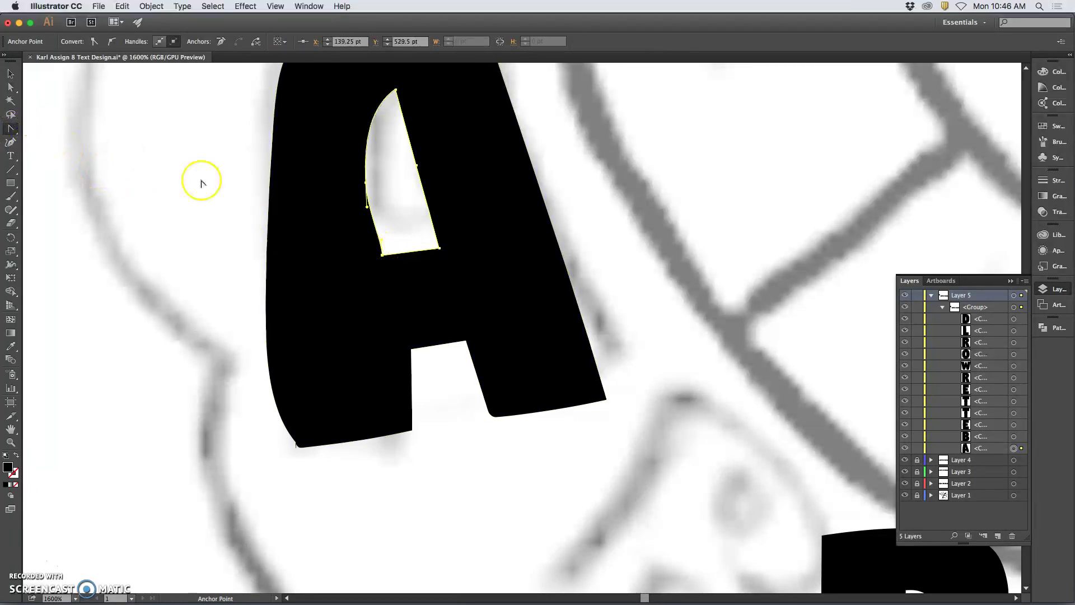
{"action": "left_click_drag", "start_coordinate": [381, 256], "coordinate": [394, 264]}
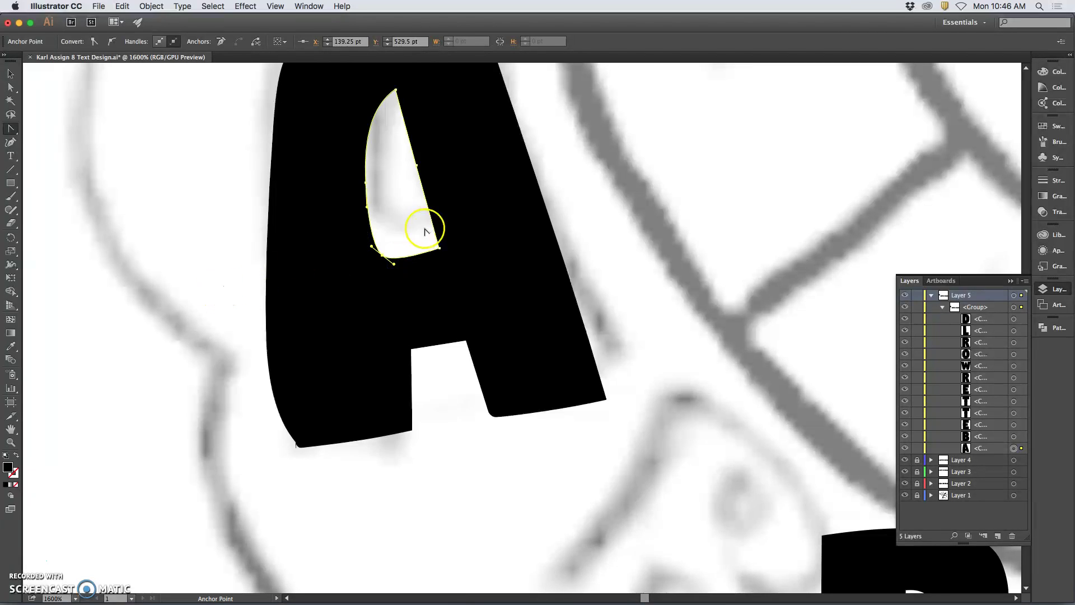
Round the pointed top of the A's counter with short curve handles using the Anchor Point tool
{"action": "left_click_drag", "start_coordinate": [396, 90], "coordinate": [402, 93]}
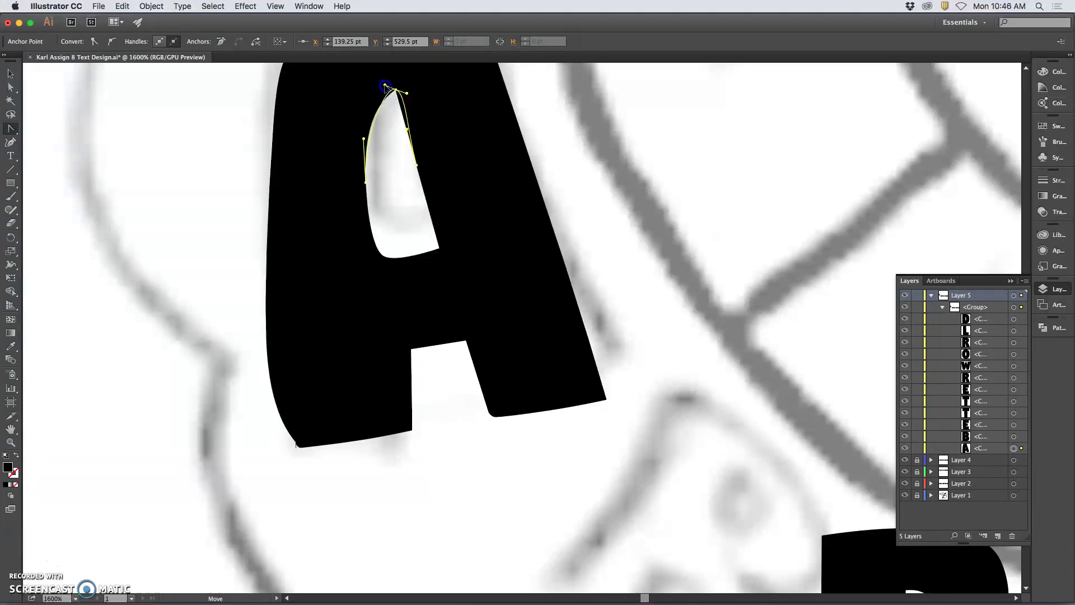
{"action": "left_click_drag", "start_coordinate": [386, 86], "coordinate": [386, 87]}
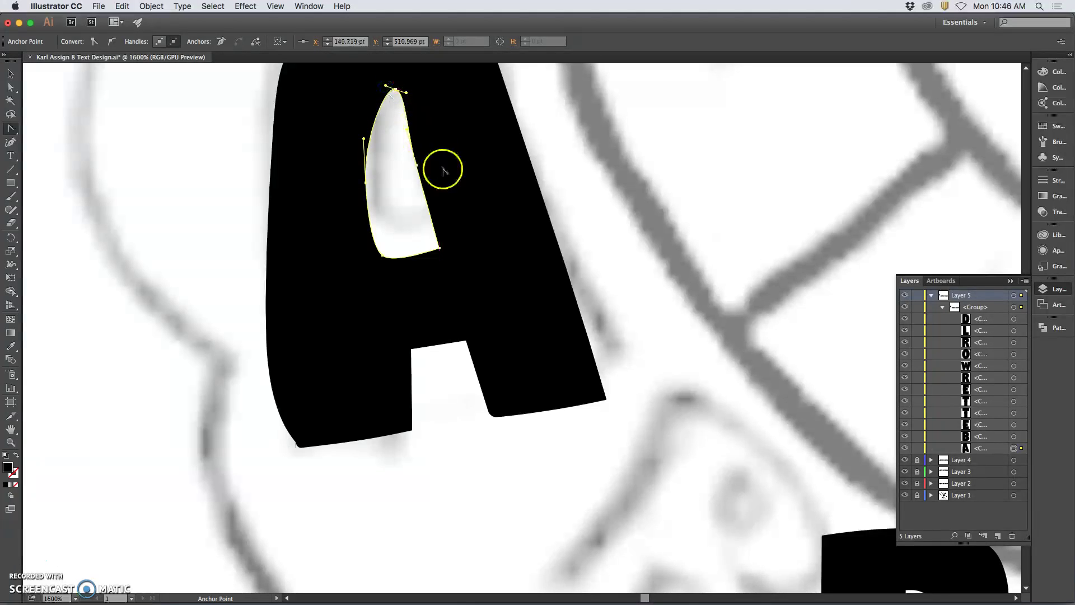
{"action": "left_click", "coordinate": [440, 248]}
{"action": "left_click", "coordinate": [344, 261]}
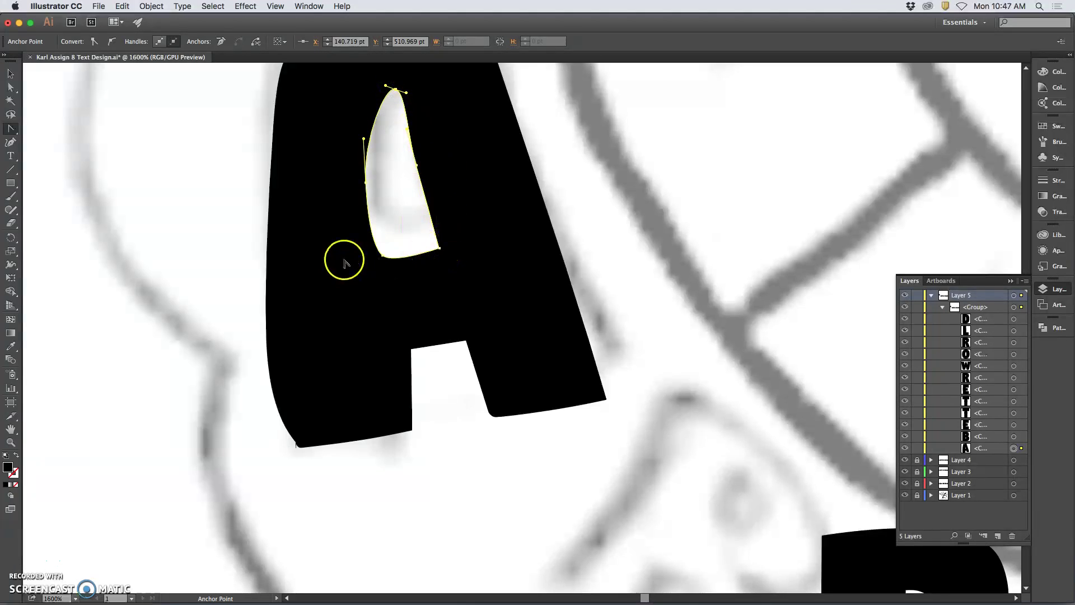
Raise both upper corners of the notch between the A's legs, moving the right one to about X 148.3 pt, Y 537.3 pt
{"action": "left_click", "coordinate": [10, 87]}
{"action": "left_click", "coordinate": [409, 354]}
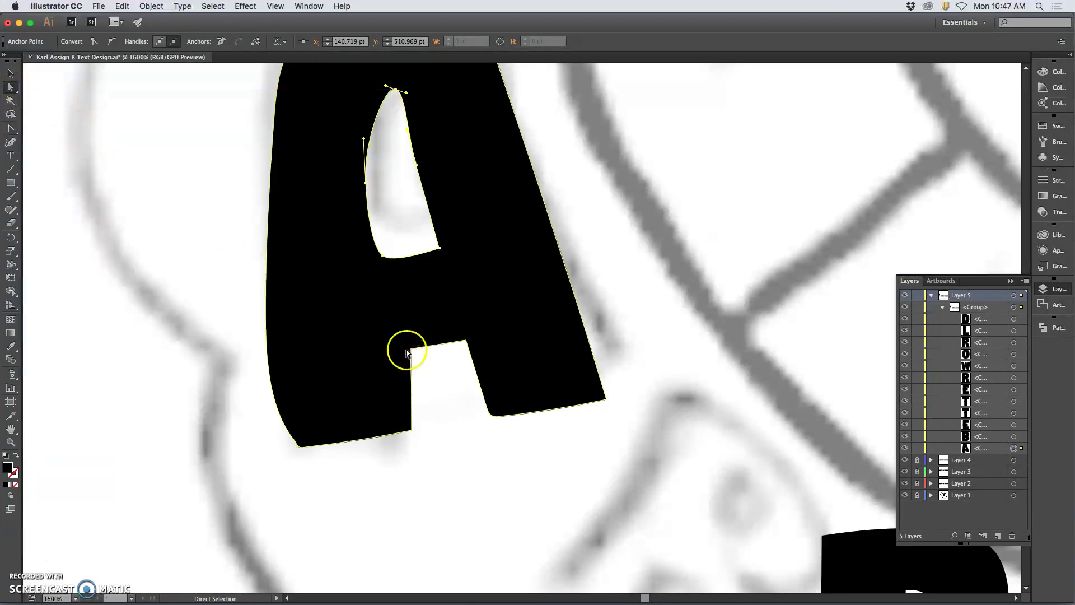
{"action": "left_click_drag", "start_coordinate": [412, 352], "coordinate": [396, 338]}
{"action": "left_click_drag", "start_coordinate": [467, 339], "coordinate": [464, 326]}
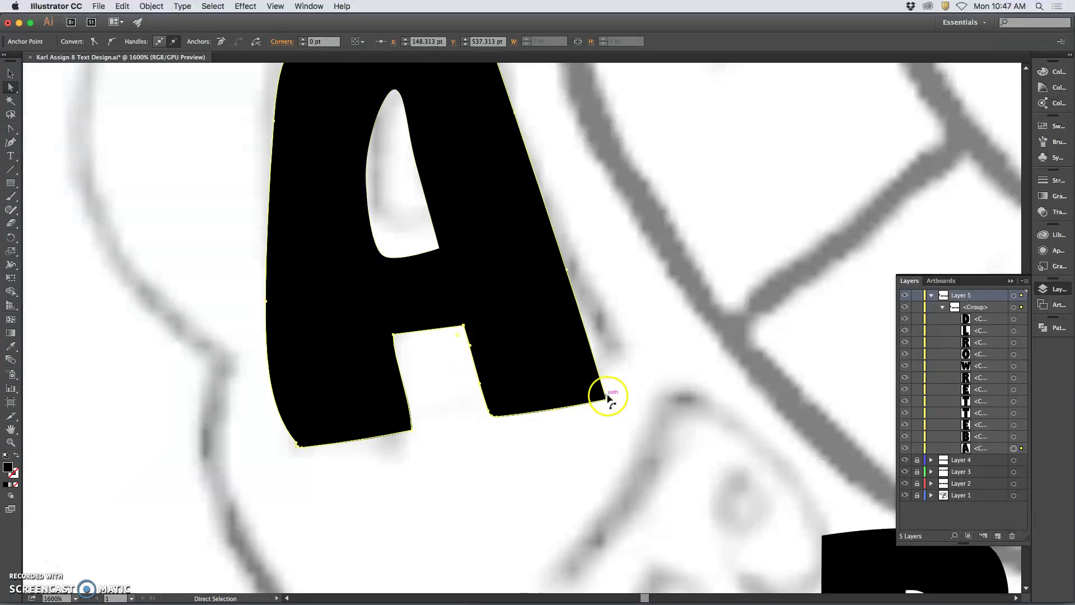
Flare the A's right leg by moving its outer bottom corner up and outward and bending the leg's inner edge into a curve
{"action": "left_click_drag", "start_coordinate": [608, 401], "coordinate": [629, 356]}
{"action": "left_click", "coordinate": [611, 377]}
{"action": "left_click_drag", "start_coordinate": [509, 411], "coordinate": [486, 373]}
{"action": "left_click", "coordinate": [478, 380]}
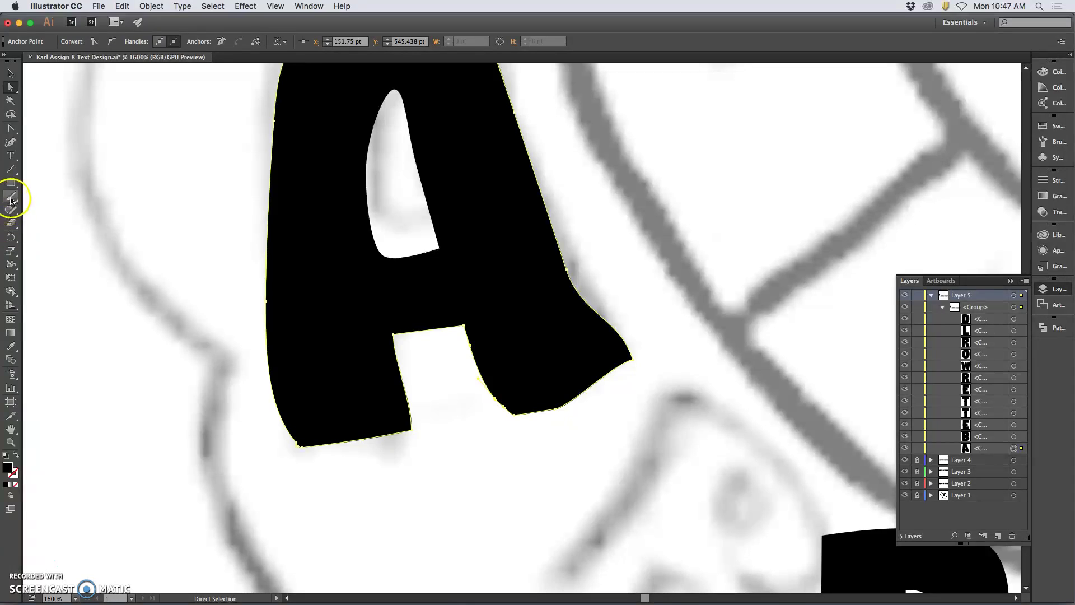
Redraw the bottom edge of the A's right leg as one rounded curve with the Pencil tool
{"action": "left_click_drag", "start_coordinate": [10, 209], "coordinate": [42, 223]}
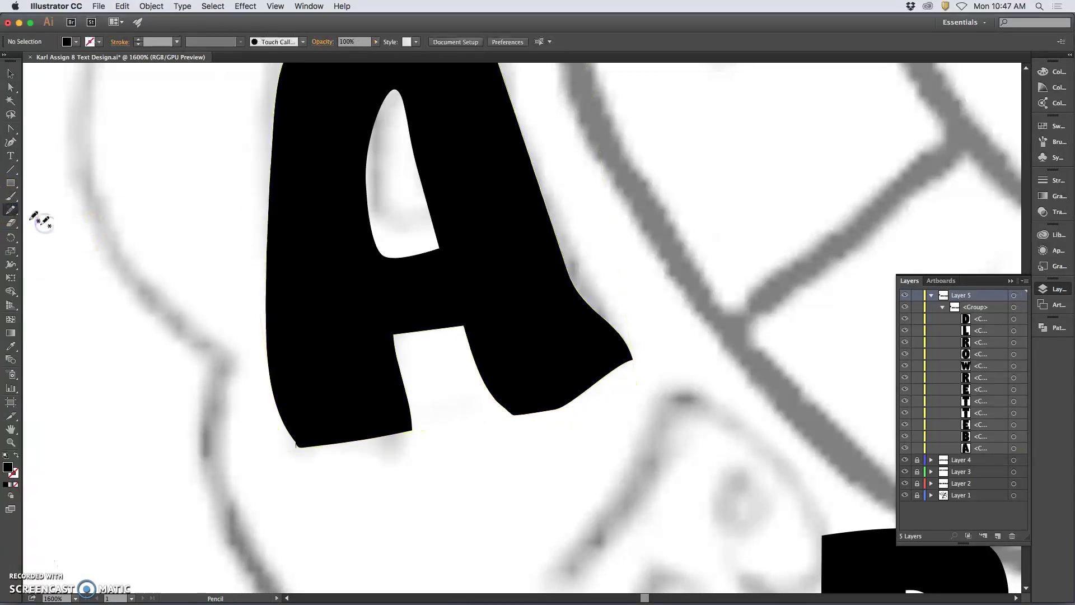
{"action": "double_click", "coordinate": [10, 213]}
{"action": "left_click", "coordinate": [613, 391]}
{"action": "left_click", "coordinate": [513, 375], "text": "super"}
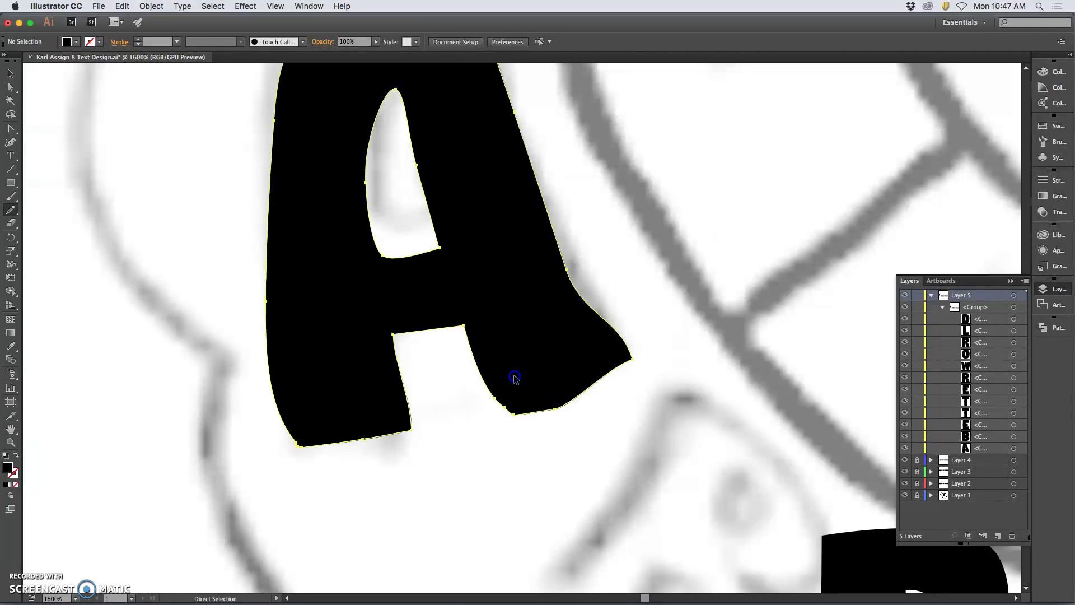
{"action": "left_click_drag", "start_coordinate": [554, 412], "coordinate": [564, 409]}
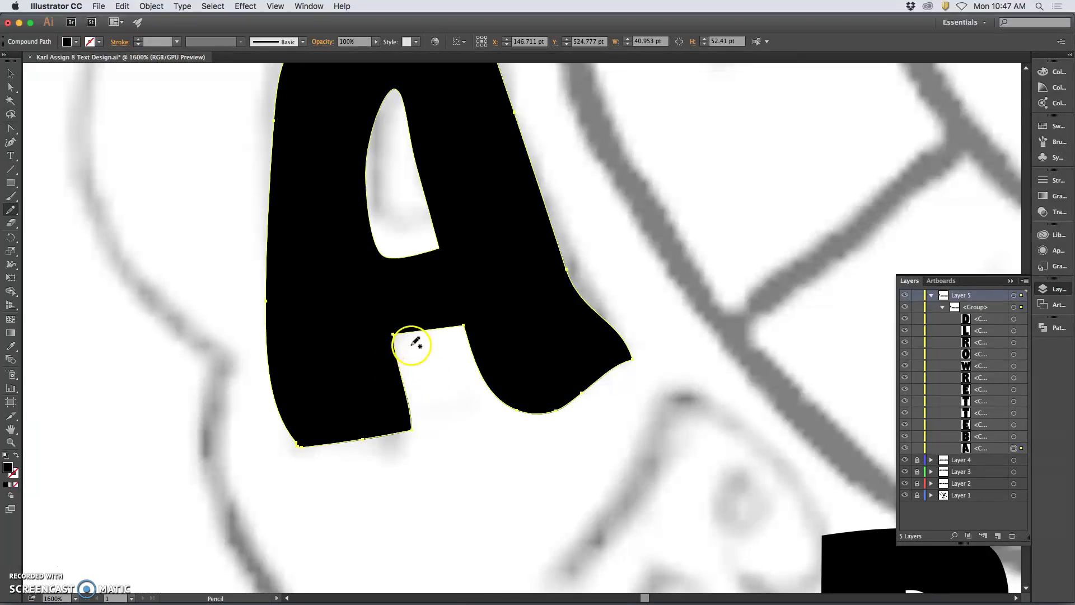
Pull the right leg's outer corner in to about X 163.69 pt, Y 540.88 pt and bend the adjoining bottom edge into a curve
{"action": "scroll", "coordinate": [412, 344], "scroll_direction": "up", "scroll_amount": 3}
{"action": "scroll", "coordinate": [414, 344], "scroll_direction": "down", "scroll_amount": 2}
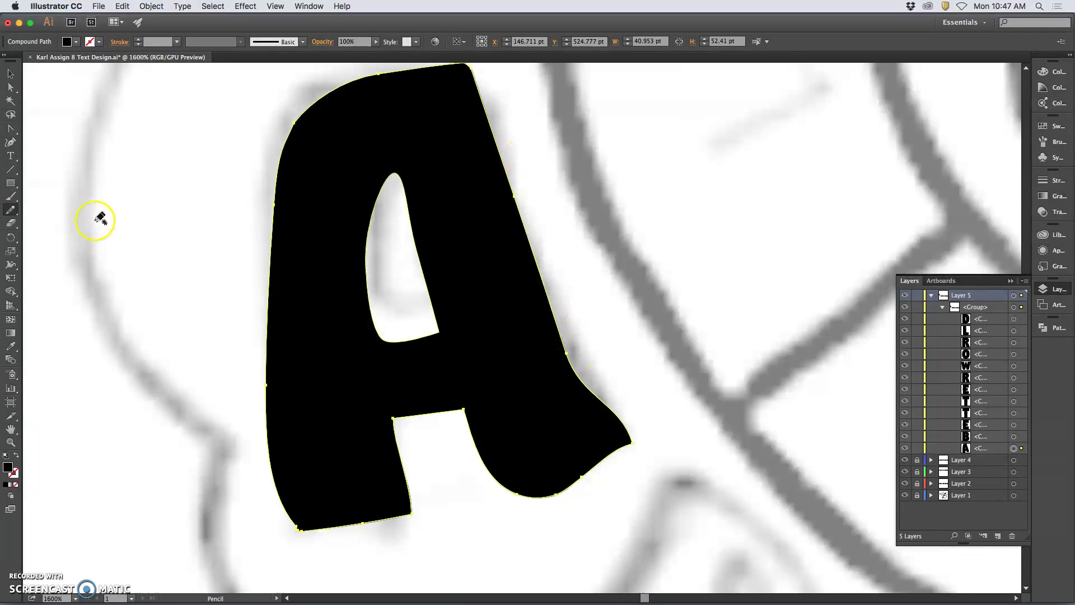
{"action": "left_click", "coordinate": [10, 87]}
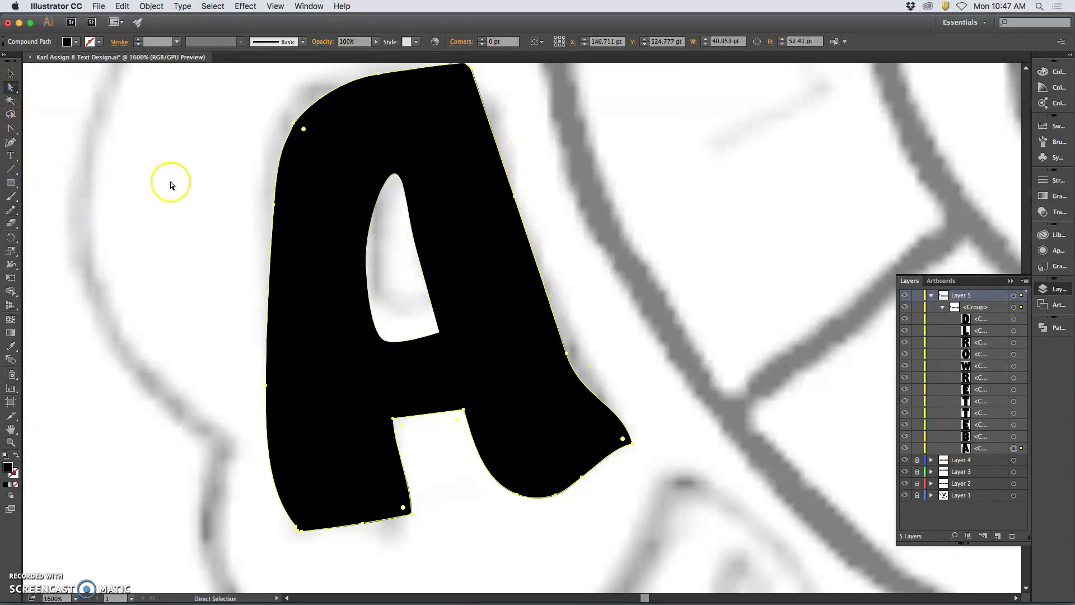
{"action": "left_click", "coordinate": [651, 419]}
{"action": "left_click_drag", "start_coordinate": [633, 444], "coordinate": [614, 454]}
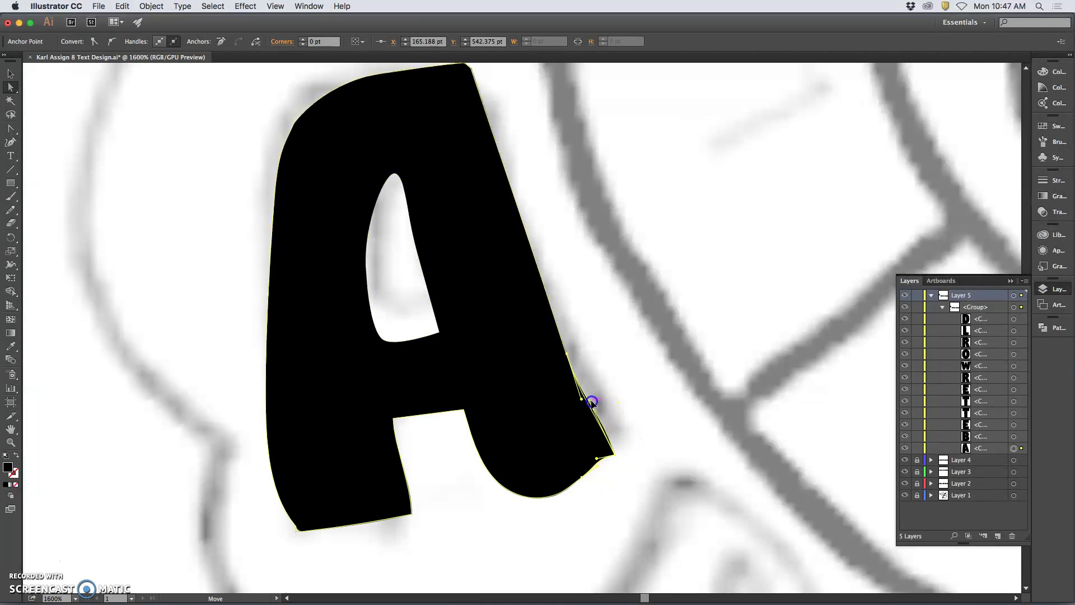
{"action": "left_click", "coordinate": [612, 450]}
{"action": "left_click_drag", "start_coordinate": [598, 460], "coordinate": [578, 487]}
{"action": "left_click", "coordinate": [602, 481]}
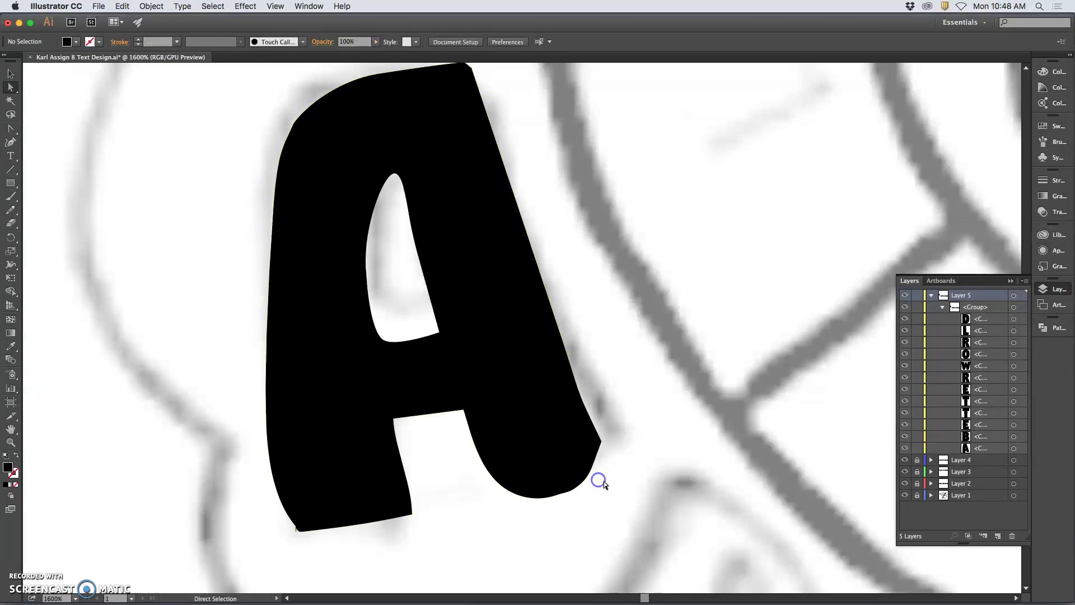
Even out the curve along the bottom of the A's right foot with the Smooth tool
{"action": "left_click", "coordinate": [502, 401]}
{"action": "left_click", "coordinate": [11, 211]}
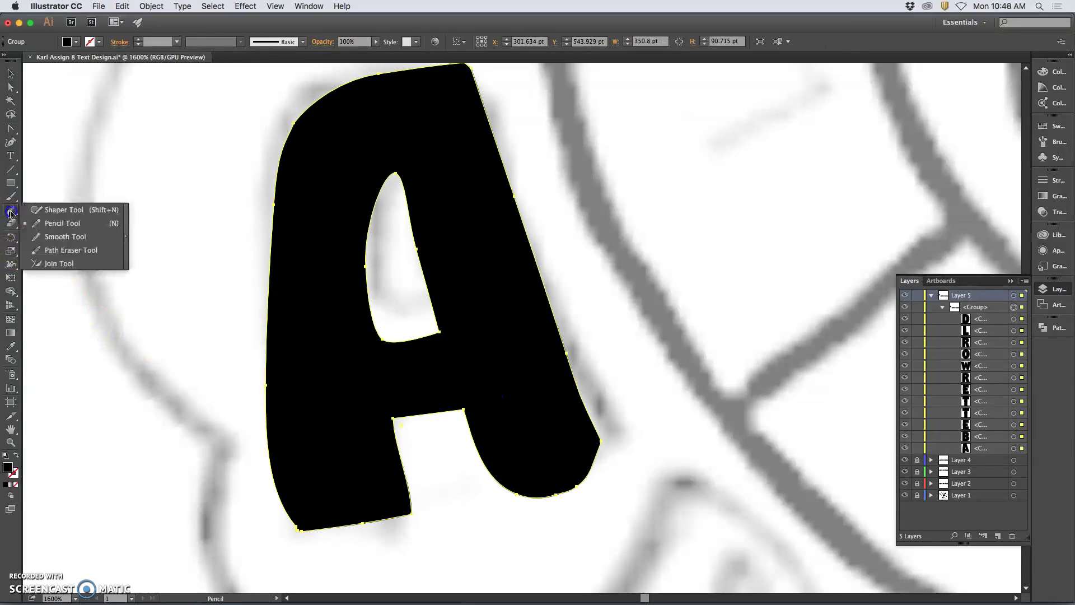
{"action": "left_click", "coordinate": [65, 236]}
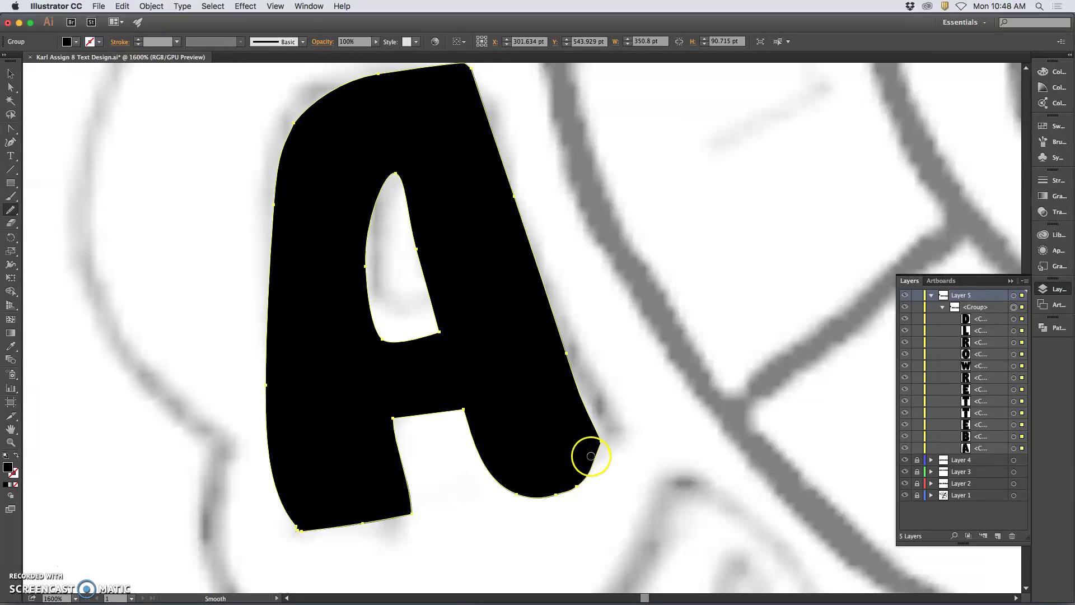
{"action": "left_click_drag", "start_coordinate": [523, 502], "coordinate": [593, 473]}
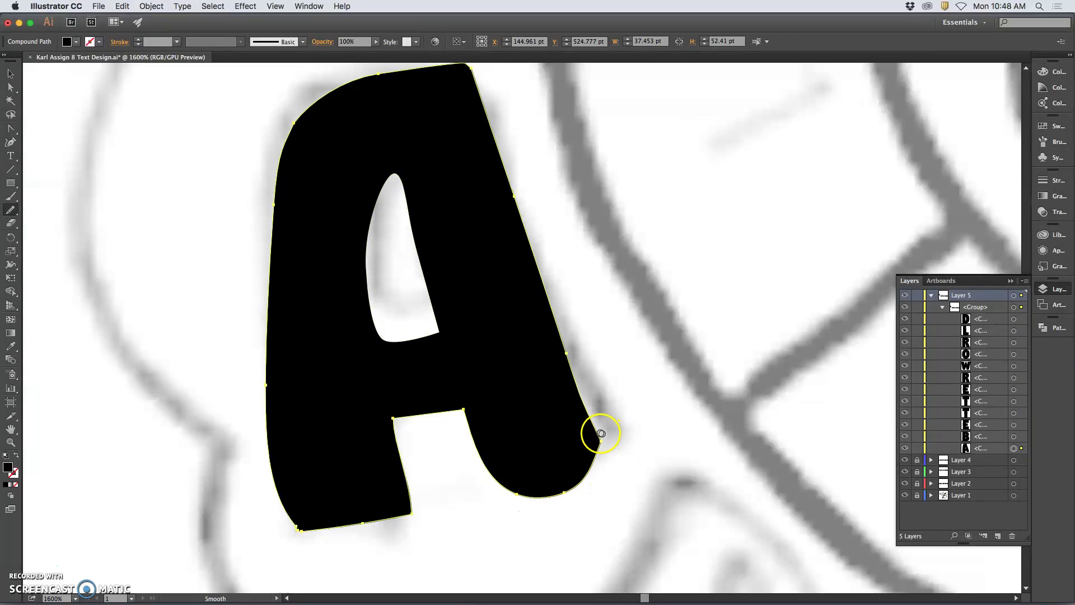
{"action": "left_click_drag", "start_coordinate": [614, 448], "coordinate": [586, 473]}
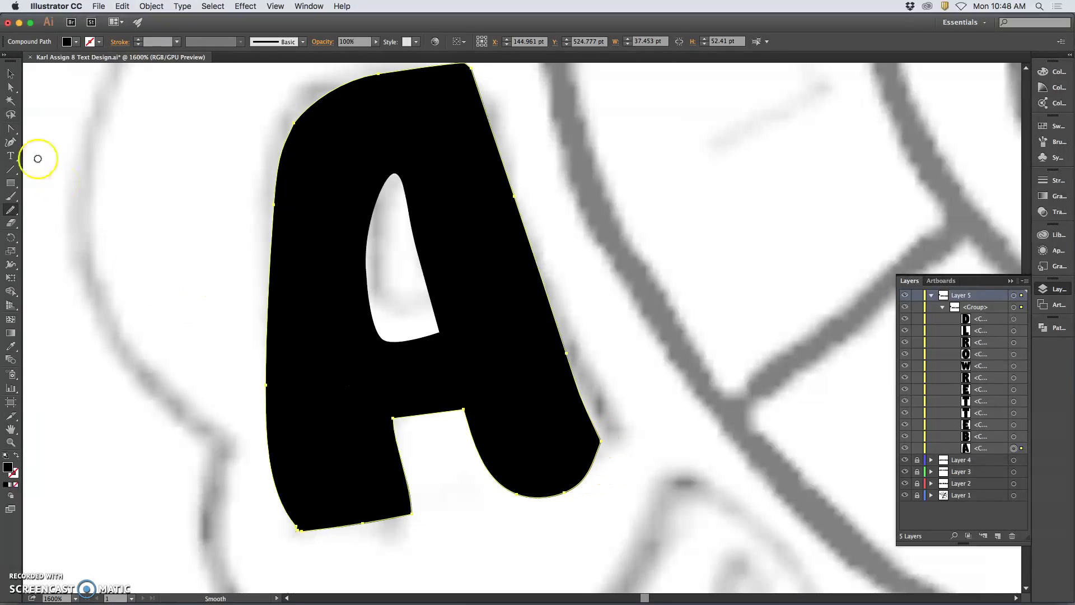
Refine the right foot's outer corner by bulging the curved segment just below it slightly outward
{"action": "left_click", "coordinate": [10, 87]}
{"action": "left_click", "coordinate": [108, 161]}
{"action": "left_click_drag", "start_coordinate": [597, 435], "coordinate": [604, 441]}
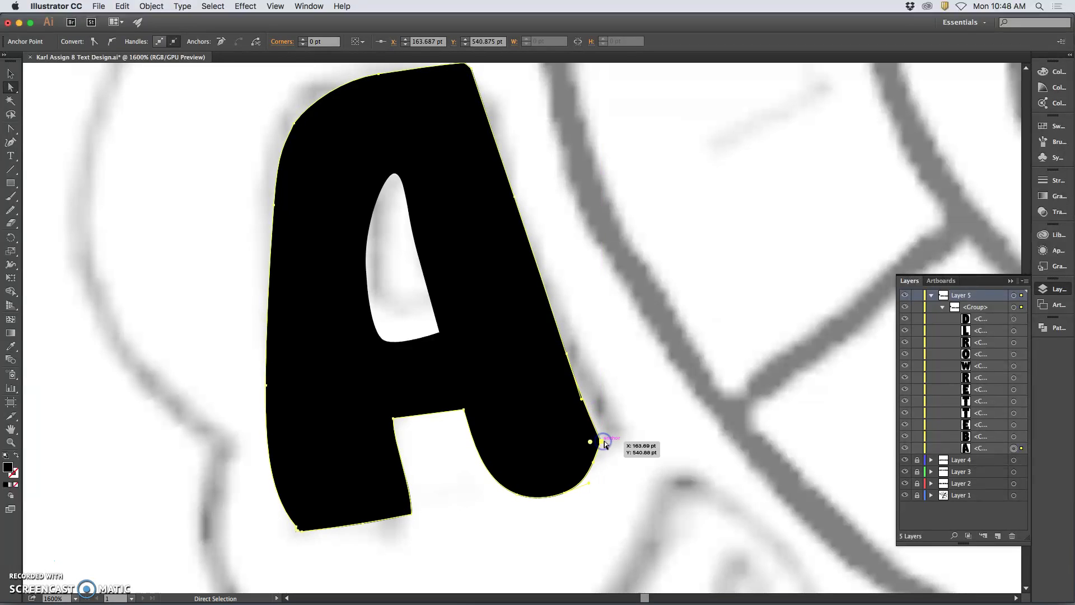
{"action": "left_click", "coordinate": [581, 399]}
{"action": "left_click", "coordinate": [618, 418]}
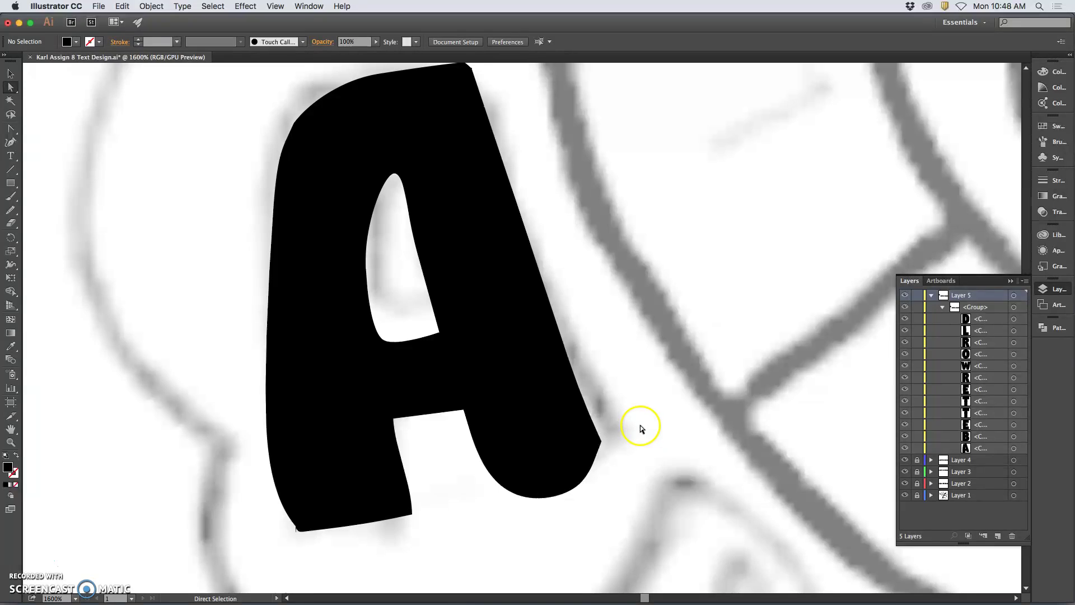
{"action": "left_click", "coordinate": [602, 444]}
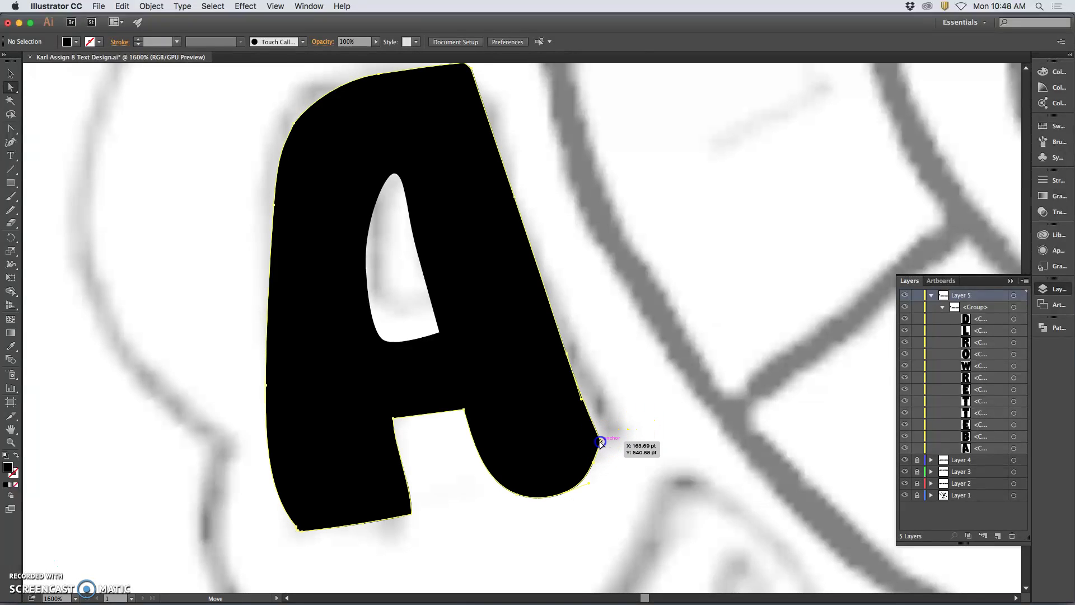
{"action": "left_click_drag", "start_coordinate": [593, 465], "coordinate": [596, 466]}
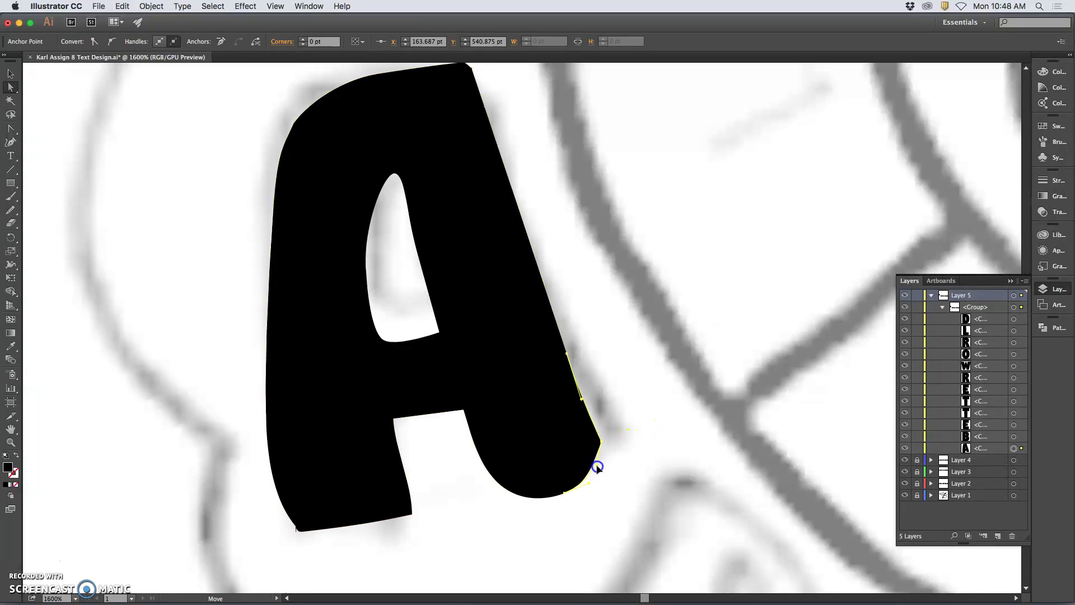
{"action": "left_click", "coordinate": [618, 458]}
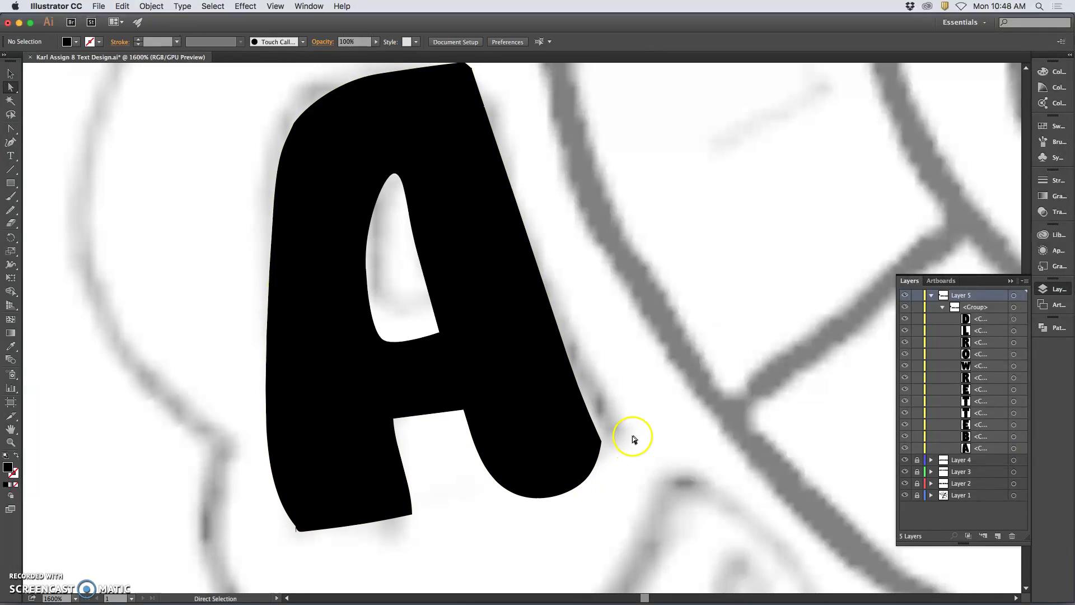
Round off the A's upper-right corner by redrawing it with the Pencil tool
{"action": "key", "text": "h"}
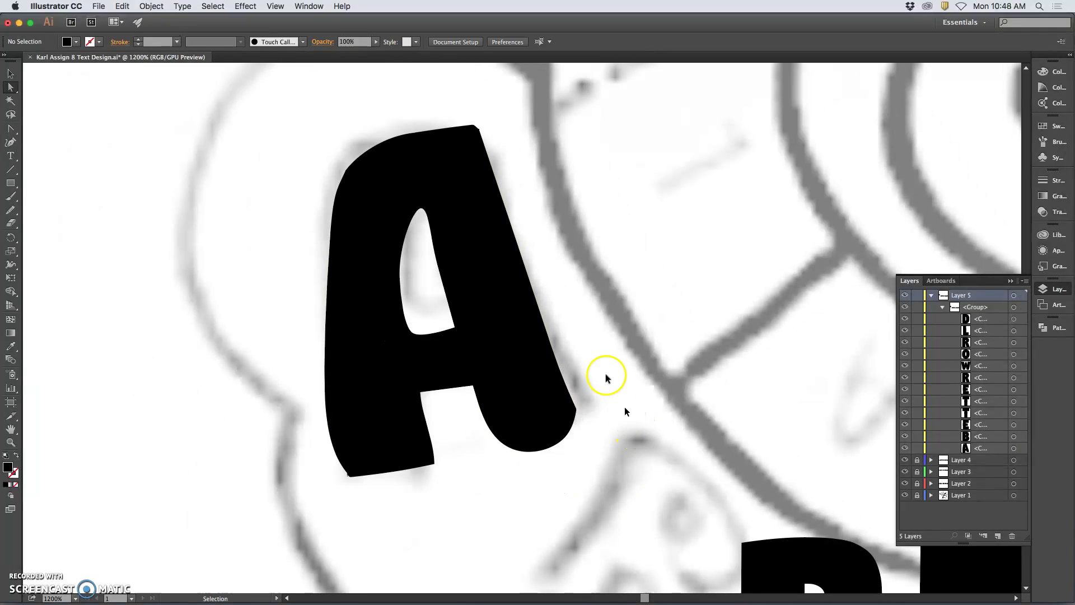
{"action": "scroll", "coordinate": [561, 301], "scroll_direction": "up", "scroll_amount": 1}
{"action": "scroll", "coordinate": [481, 240], "scroll_direction": "up", "scroll_amount": 5}
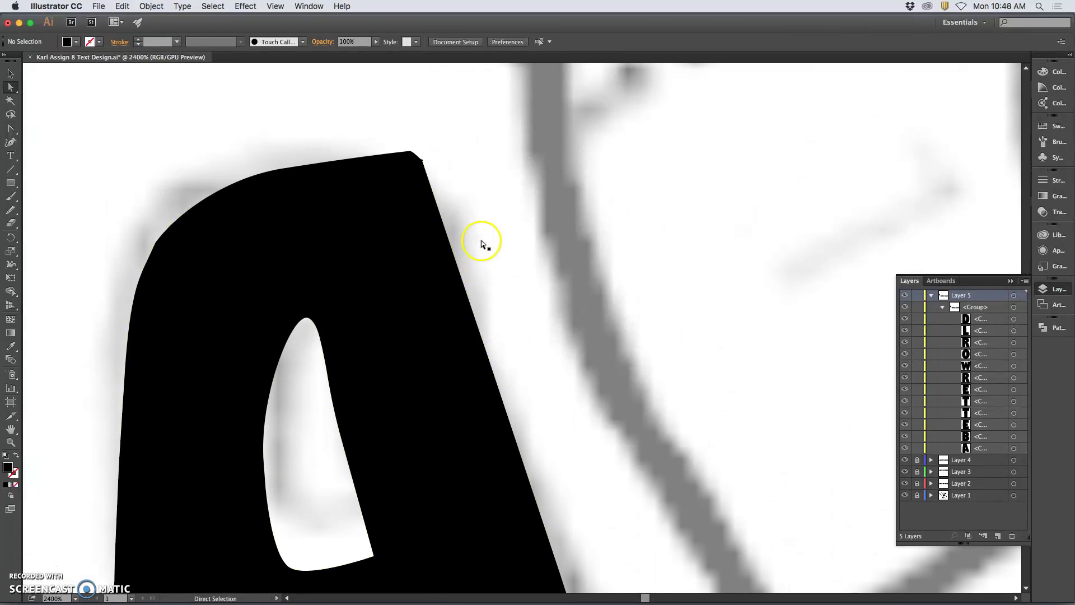
{"action": "left_click", "coordinate": [440, 207]}
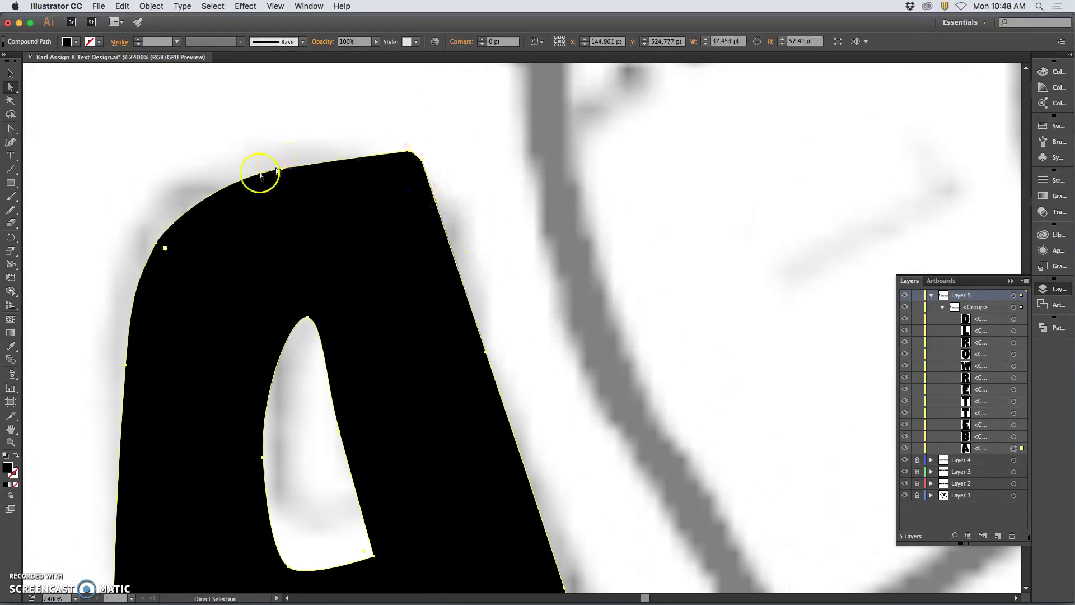
{"action": "left_click_drag", "start_coordinate": [11, 209], "coordinate": [44, 220]}
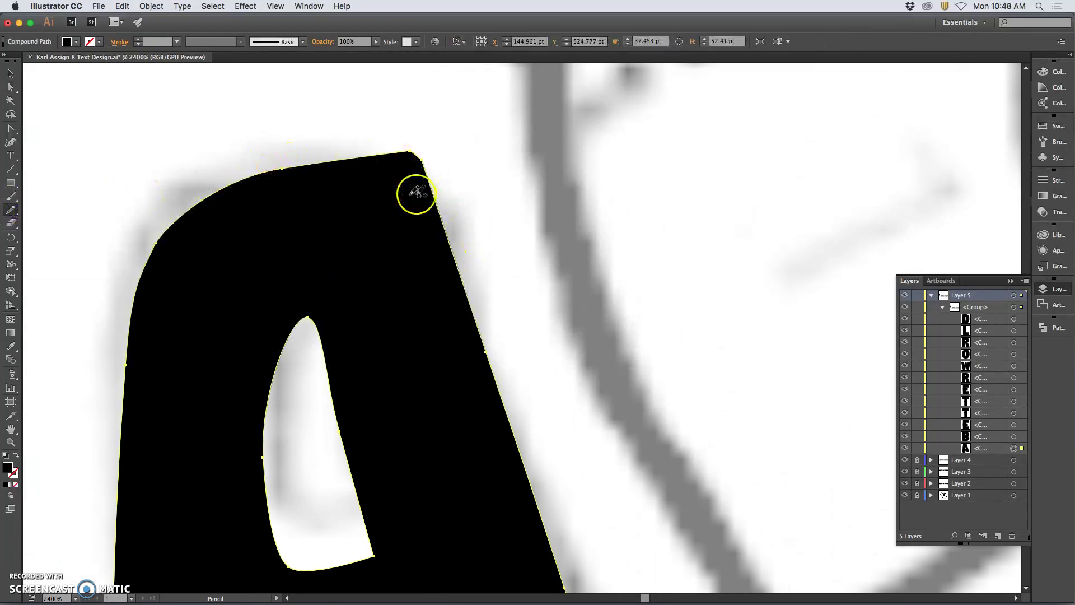
{"action": "left_click_drag", "start_coordinate": [423, 161], "coordinate": [433, 182]}
Round both bottom corners of the A's left leg by redrawing them with the Pencil tool
{"action": "scroll", "coordinate": [451, 222], "scroll_direction": "down", "scroll_amount": 10}
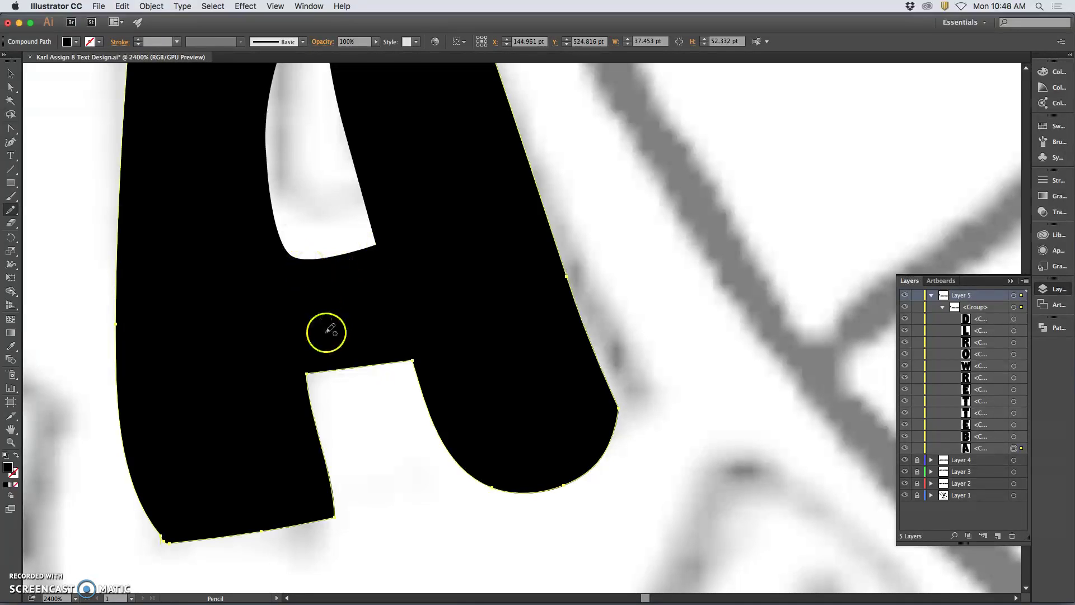
{"action": "key", "text": "super+minus"}
{"action": "key", "text": "super+minus"}
{"action": "key", "text": "super+minus"}
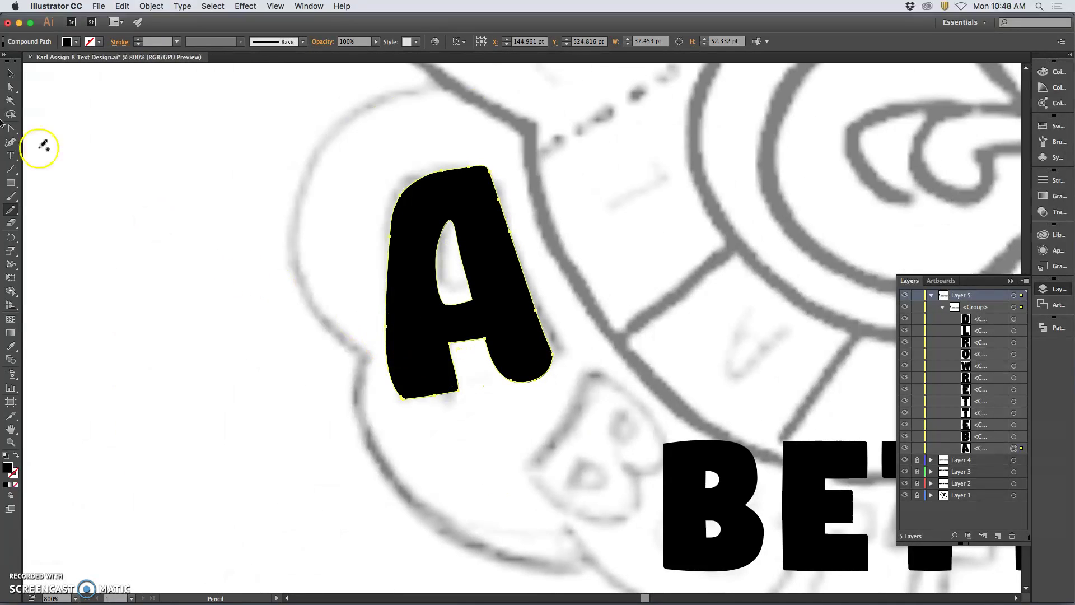
{"action": "left_click", "coordinate": [10, 87]}
{"action": "left_click", "coordinate": [295, 209]}
{"action": "left_click", "coordinate": [432, 358]}
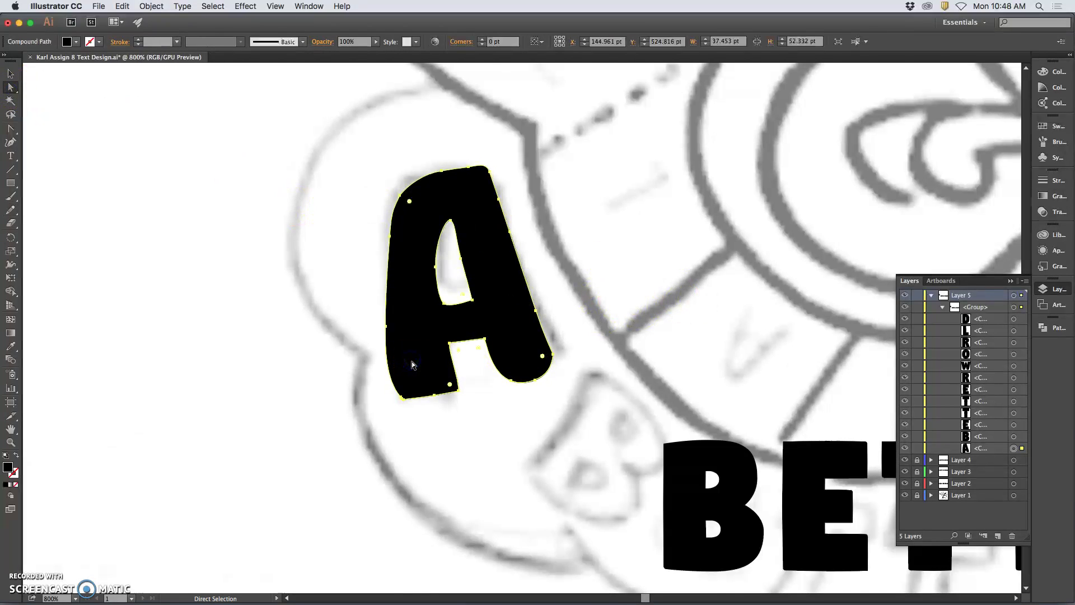
{"action": "key", "text": "super+plus"}
{"action": "key", "text": "super+plus"}
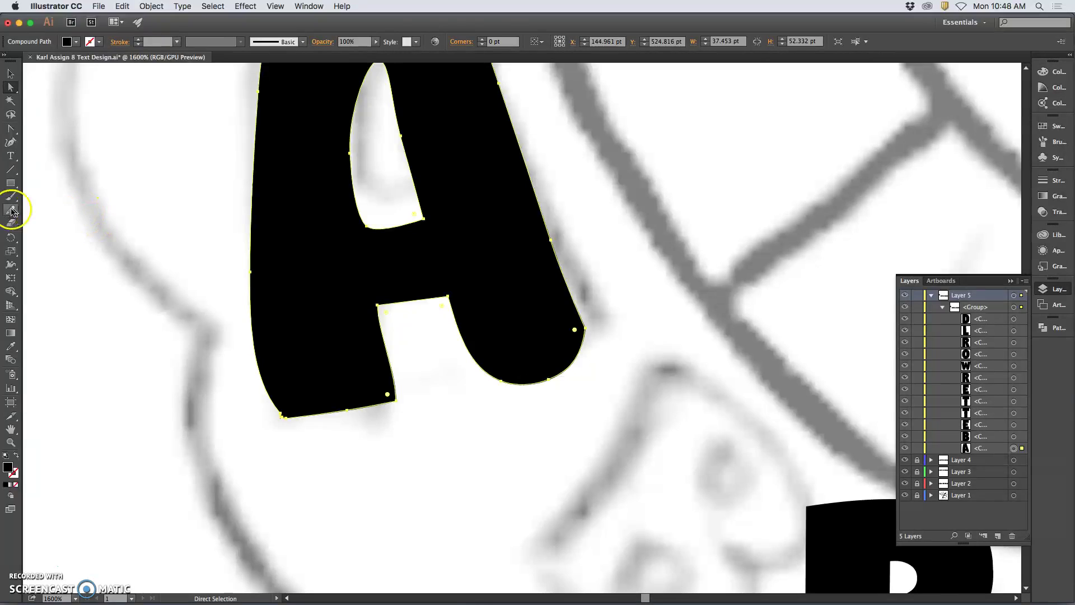
{"action": "left_click", "coordinate": [11, 210]}
{"action": "mouse_move", "coordinate": [295, 417]}
{"action": "left_mouse_down"}
{"action": "mouse_move", "coordinate": [365, 426]}
{"action": "mouse_move", "coordinate": [396, 402]}
{"action": "left_mouse_up"}
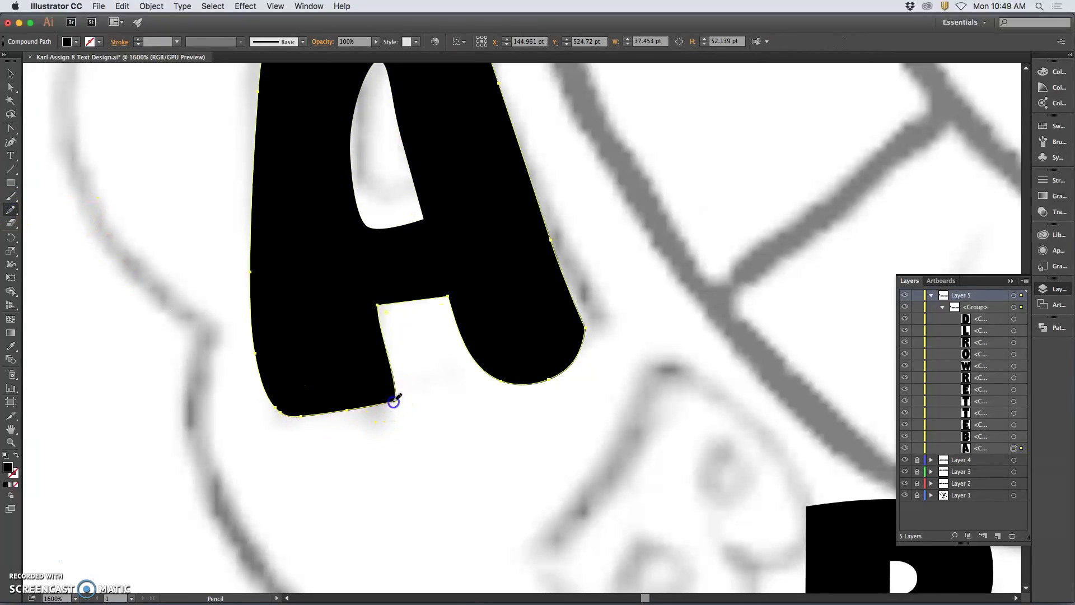
Smooth the A's upper-left shoulder, left side, top edge and upper-right corner with the Smooth tool
{"action": "scroll", "coordinate": [498, 384], "scroll_direction": "up", "scroll_amount": 5}
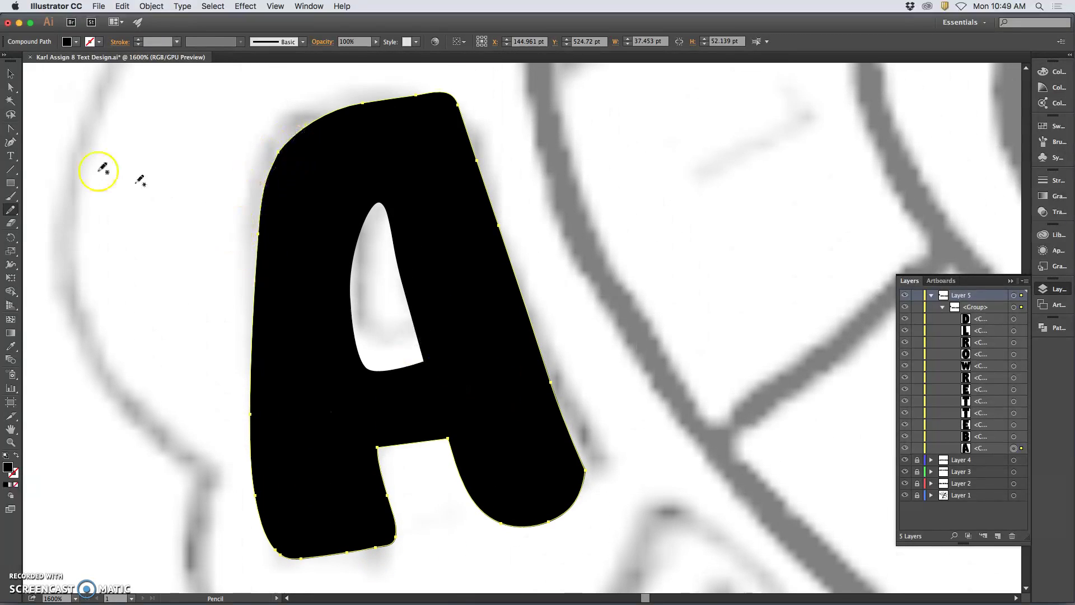
{"action": "left_click", "coordinate": [12, 210]}
{"action": "left_click_drag", "start_coordinate": [12, 212], "coordinate": [61, 237]}
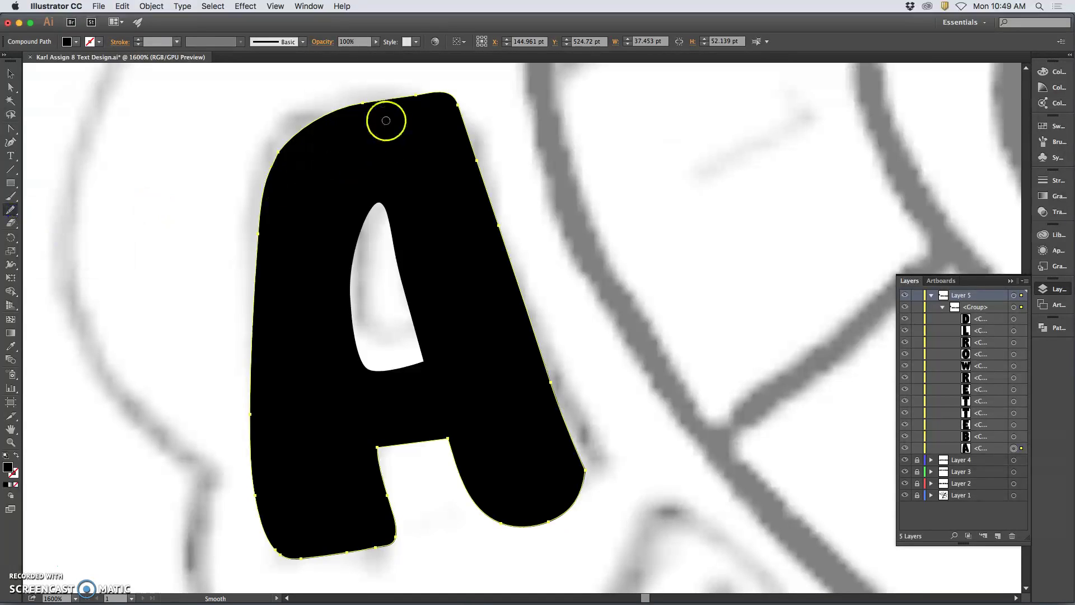
{"action": "mouse_move", "coordinate": [324, 129]}
{"action": "left_mouse_down"}
{"action": "mouse_move", "coordinate": [281, 194]}
{"action": "mouse_move", "coordinate": [267, 280]}
{"action": "left_mouse_up"}
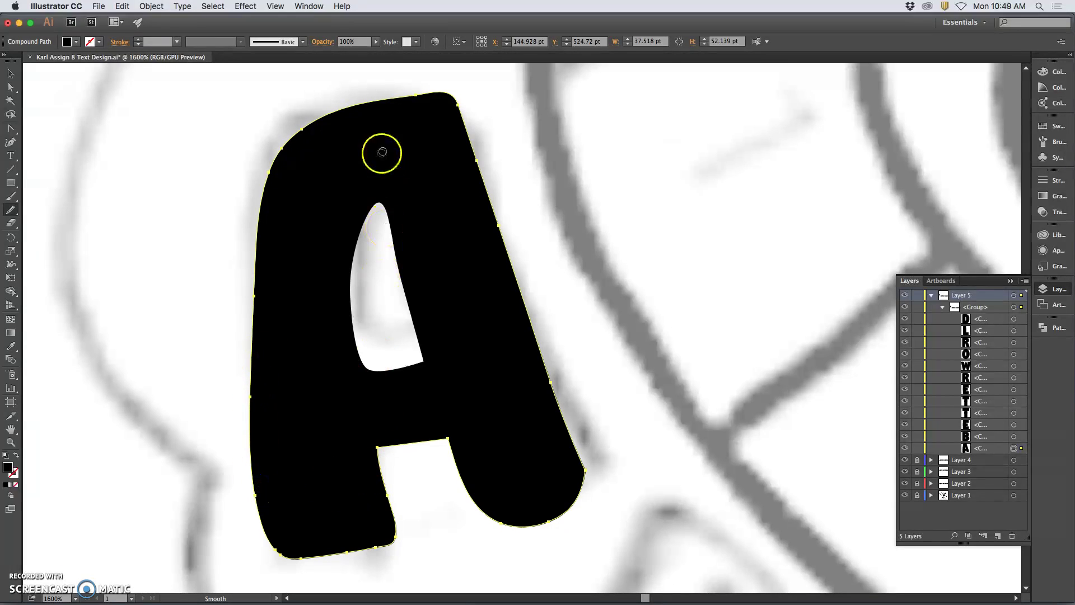
{"action": "mouse_move", "coordinate": [461, 149]}
{"action": "left_mouse_down"}
{"action": "mouse_move", "coordinate": [452, 215]}
{"action": "mouse_move", "coordinate": [436, 93]}
{"action": "left_mouse_up"}
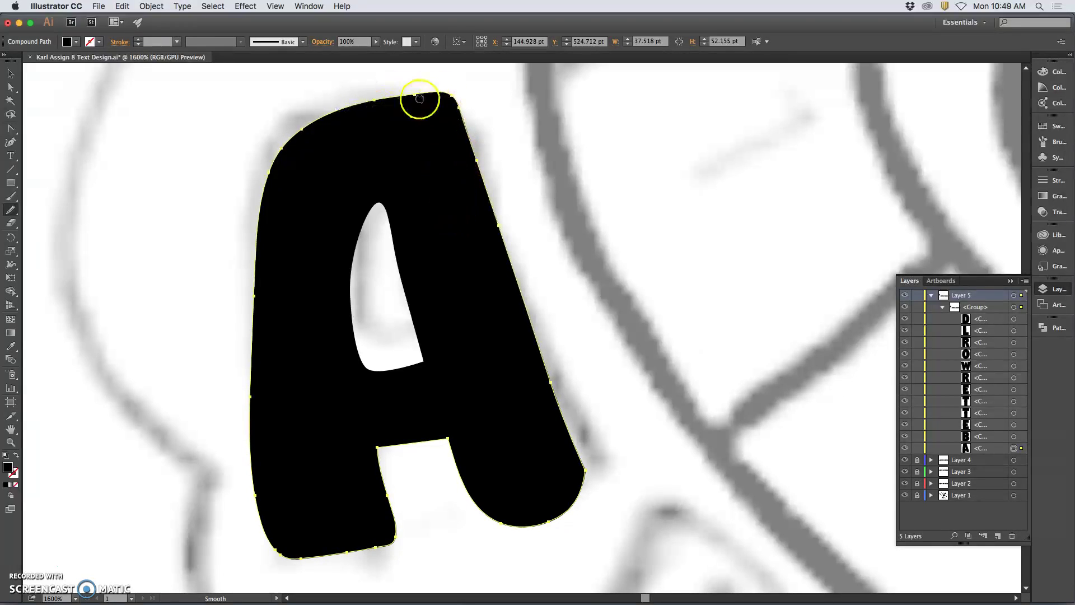
{"action": "mouse_move", "coordinate": [318, 111]}
{"action": "left_mouse_down"}
{"action": "mouse_move", "coordinate": [297, 135]}
{"action": "mouse_move", "coordinate": [291, 168]}
{"action": "mouse_move", "coordinate": [427, 95]}
{"action": "mouse_move", "coordinate": [324, 108]}
{"action": "mouse_move", "coordinate": [298, 144]}
{"action": "left_mouse_up"}
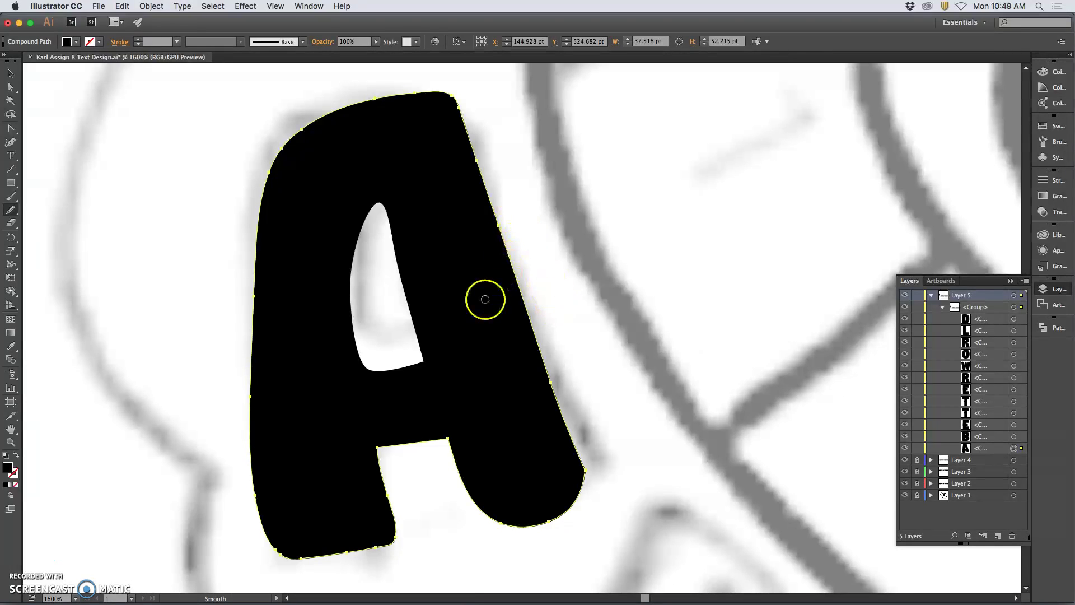
Smooth the tip and both sides of the A's inner counter with the Smooth tool
{"action": "mouse_move", "coordinate": [359, 230]}
{"action": "left_mouse_down"}
{"action": "mouse_move", "coordinate": [348, 233]}
{"action": "mouse_move", "coordinate": [373, 217]}
{"action": "left_mouse_up"}
{"action": "mouse_move", "coordinate": [362, 336]}
{"action": "left_mouse_down"}
{"action": "mouse_move", "coordinate": [396, 225]}
{"action": "mouse_move", "coordinate": [416, 332]}
{"action": "mouse_move", "coordinate": [396, 244]}
{"action": "left_mouse_up"}
{"action": "mouse_move", "coordinate": [411, 313]}
{"action": "left_mouse_down"}
{"action": "mouse_move", "coordinate": [414, 349]}
{"action": "mouse_move", "coordinate": [374, 332]}
{"action": "left_mouse_up"}
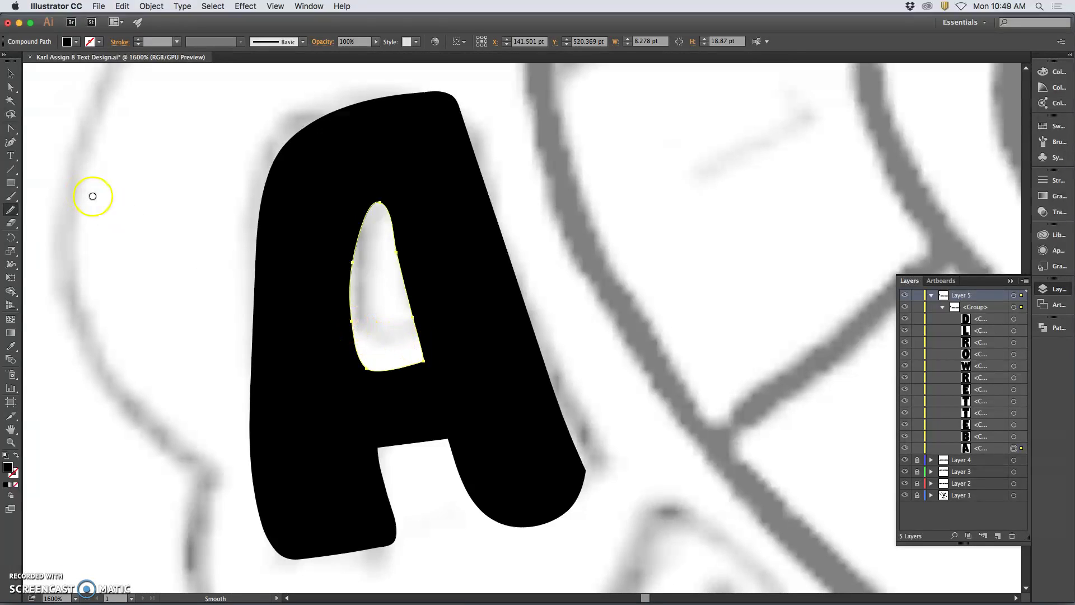
Even out the right side of the A's inner counter by moving its anchor points and deleting the surplus one
{"action": "left_click_drag", "start_coordinate": [10, 131], "coordinate": [36, 126]}
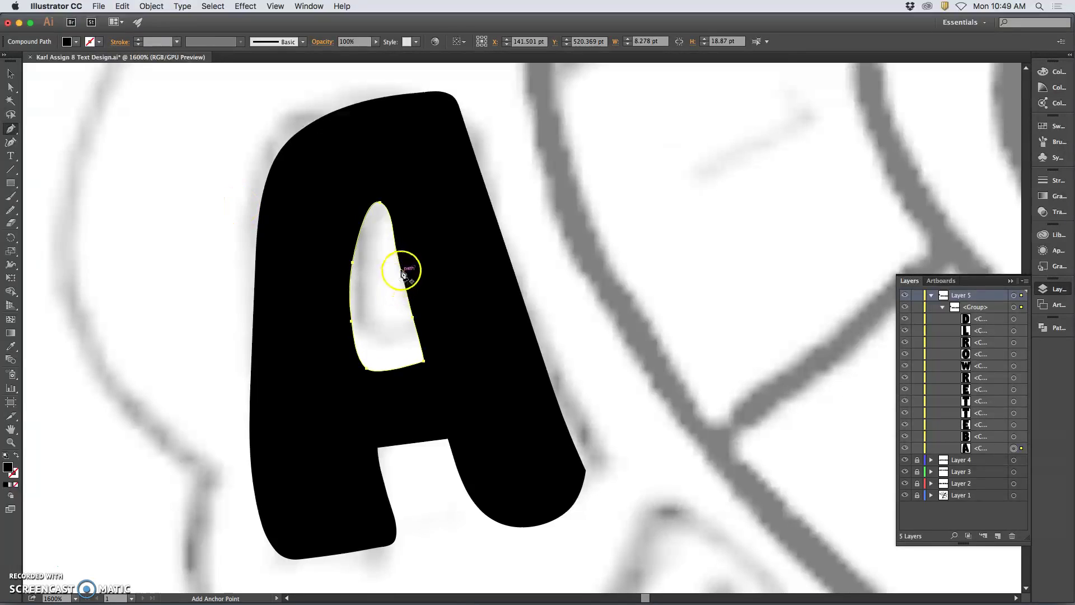
{"action": "left_click", "coordinate": [10, 87]}
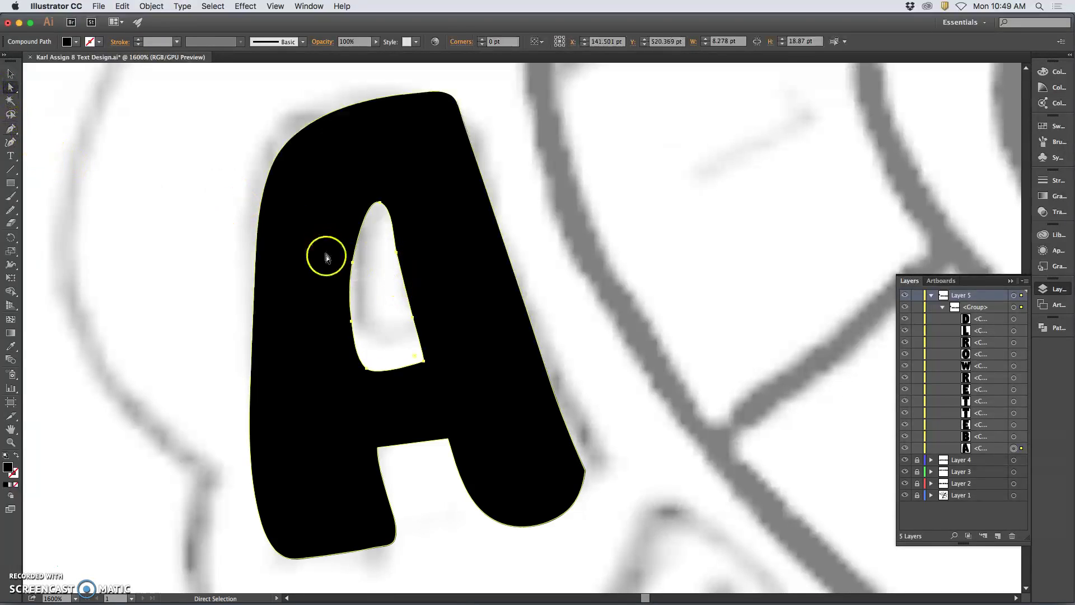
{"action": "left_click_drag", "start_coordinate": [396, 253], "coordinate": [414, 320]}
{"action": "left_click", "coordinate": [399, 252]}
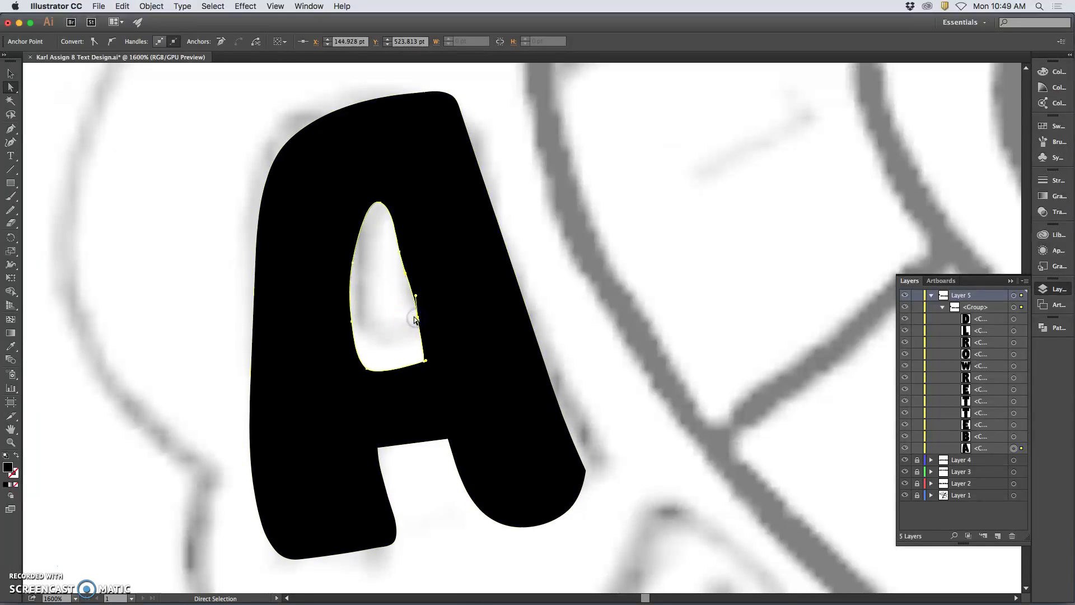
{"action": "left_click", "coordinate": [398, 256]}
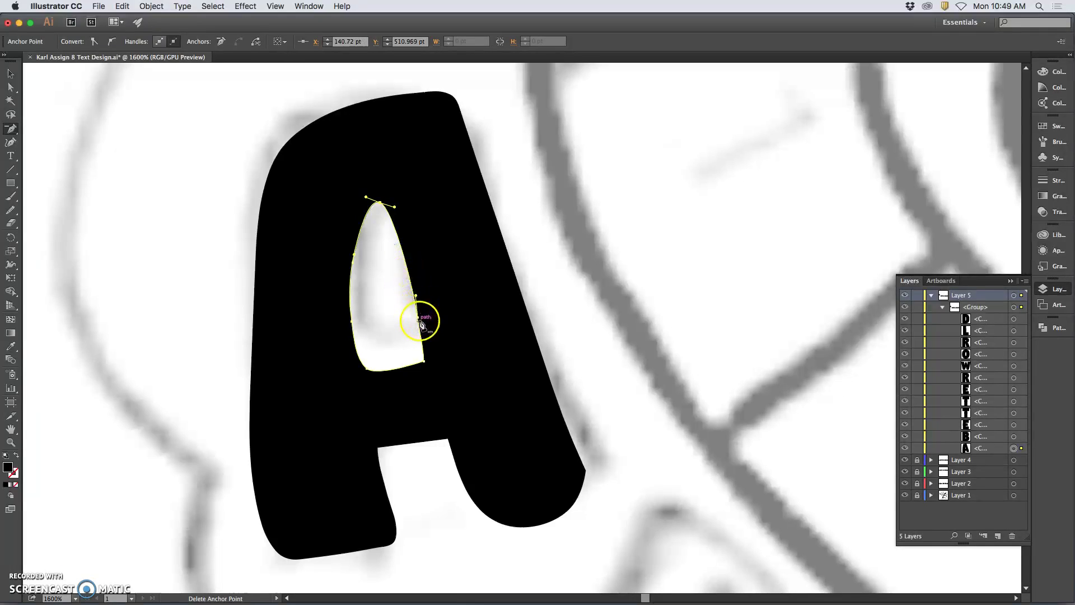
{"action": "left_click", "coordinate": [10, 87]}
{"action": "left_click", "coordinate": [241, 224]}
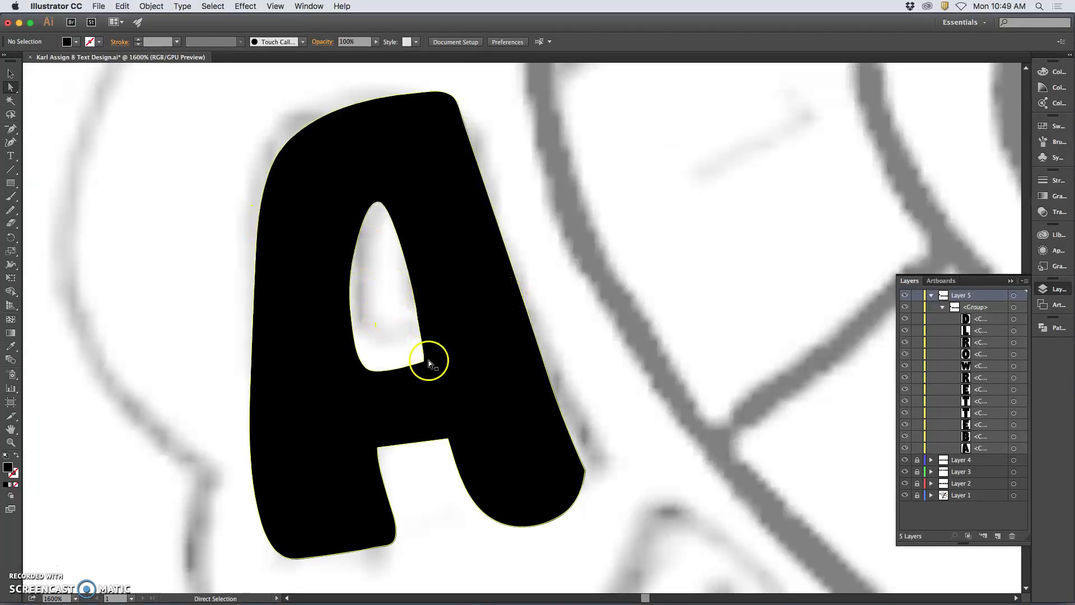
Rotate the whole A slightly clockwise and stretch it a little taller to match the sketched letter
{"action": "key", "text": "super+minus"}
{"action": "key", "text": "super+minus"}
{"action": "key", "text": "super+minus"}
{"action": "key", "text": "super+minus"}
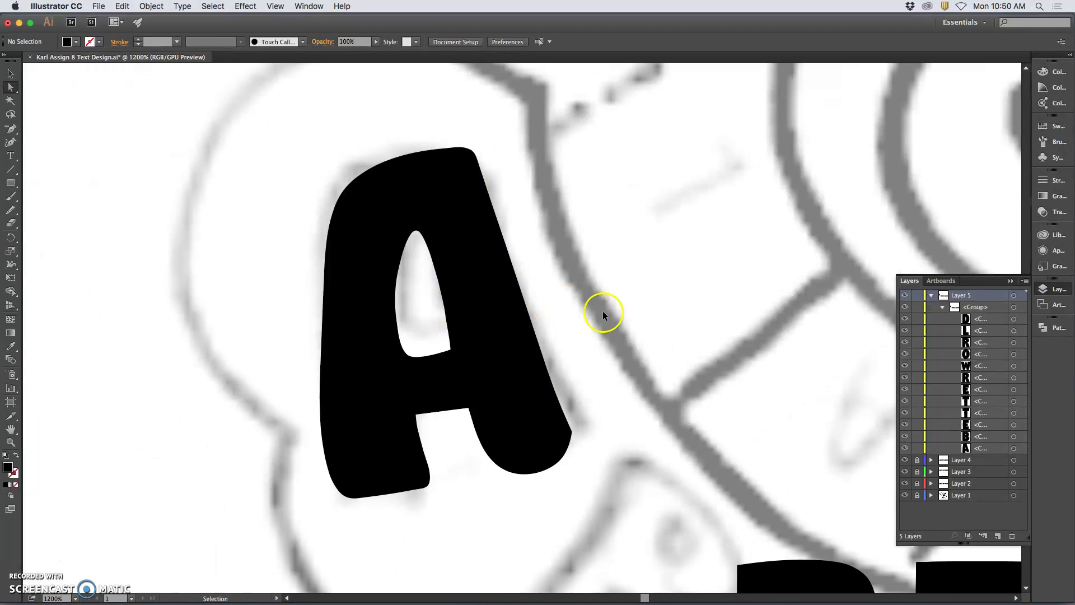
{"action": "key", "text": "super+minus"}
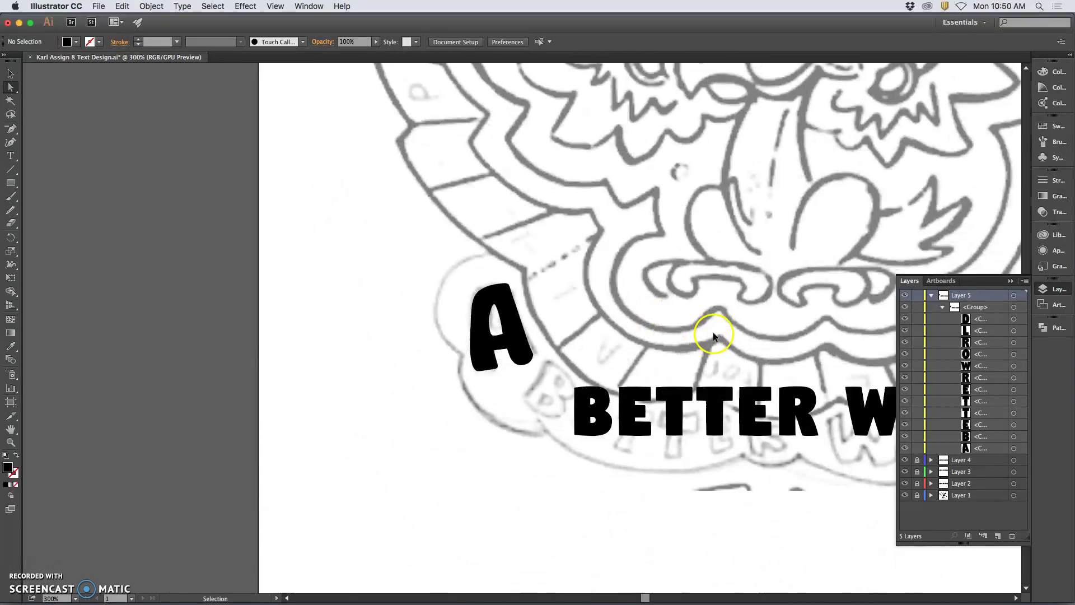
{"action": "key", "text": "super+minus"}
{"action": "key", "text": "super+plus"}
{"action": "key", "text": "super+plus"}
{"action": "key", "text": "super+plus"}
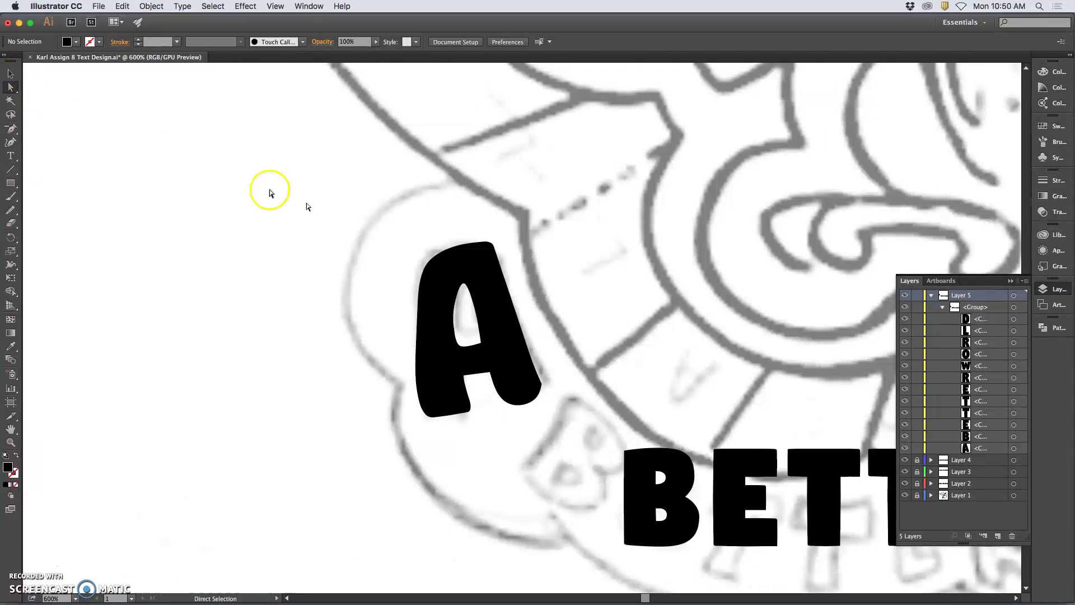
{"action": "left_click", "coordinate": [480, 257]}
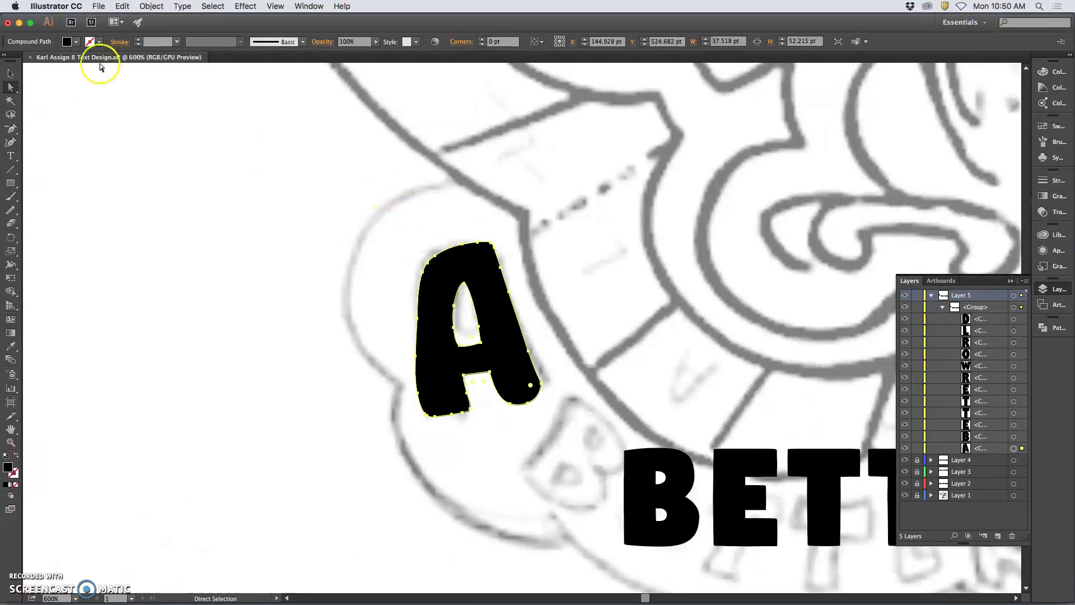
{"action": "left_click", "coordinate": [11, 73]}
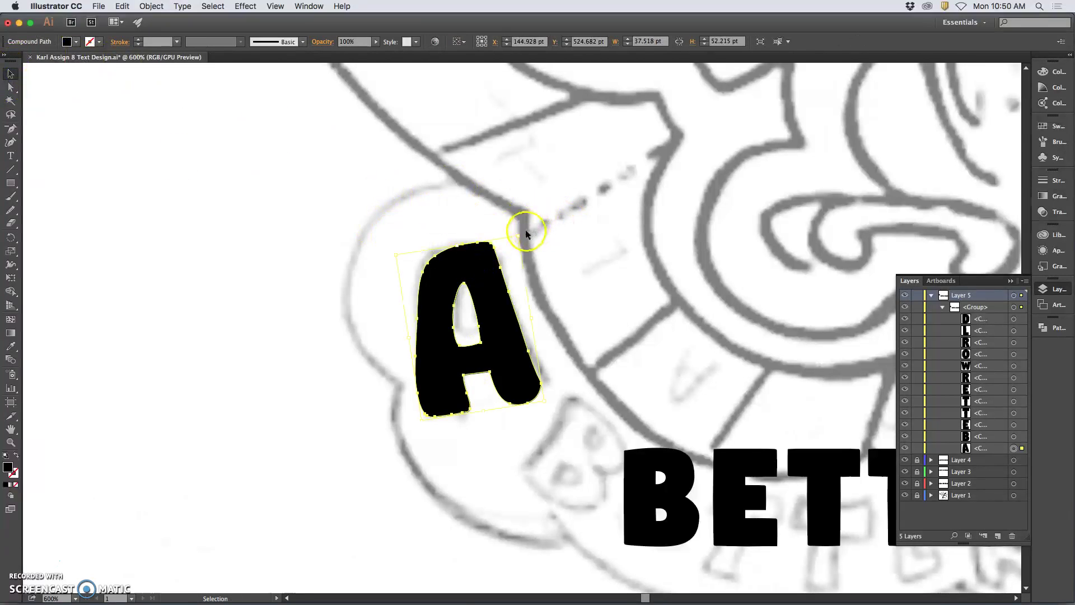
{"action": "left_click_drag", "start_coordinate": [521, 233], "coordinate": [524, 238]}
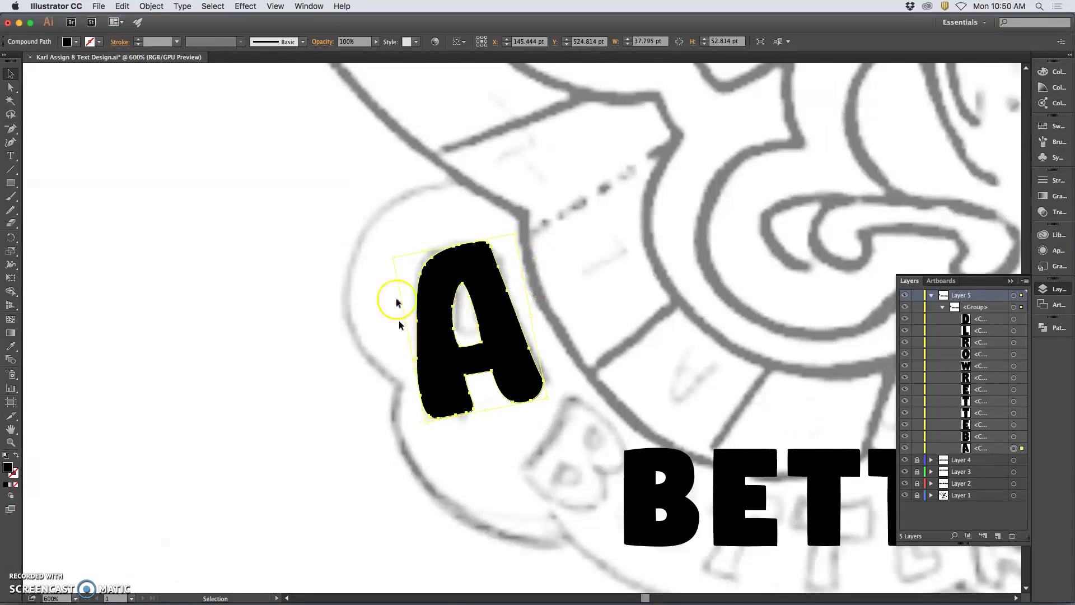
{"action": "left_click_drag", "start_coordinate": [396, 259], "coordinate": [396, 253]}
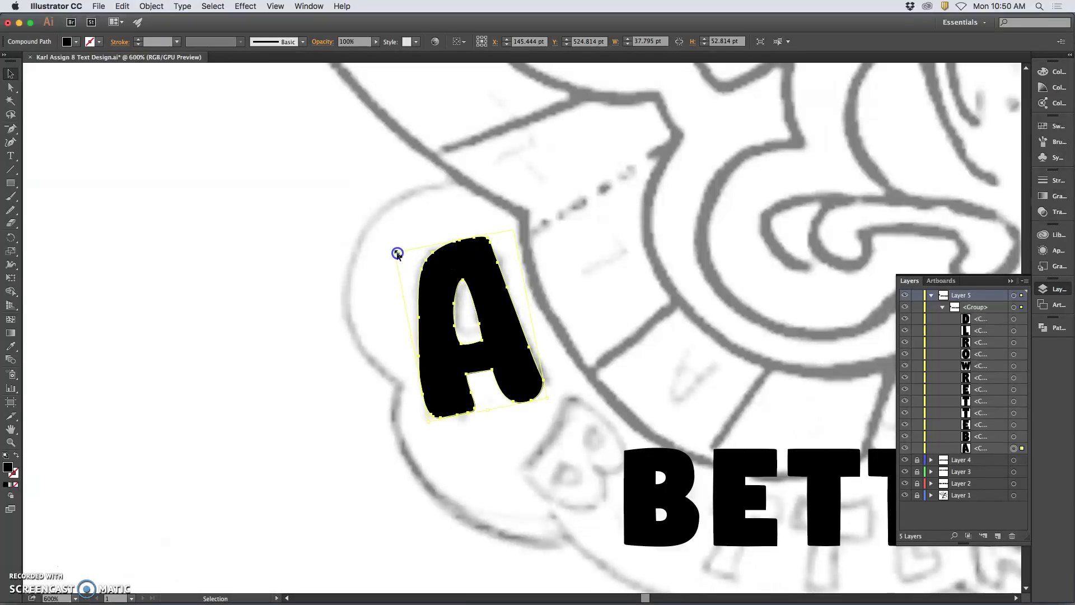
{"action": "left_click", "coordinate": [585, 295]}
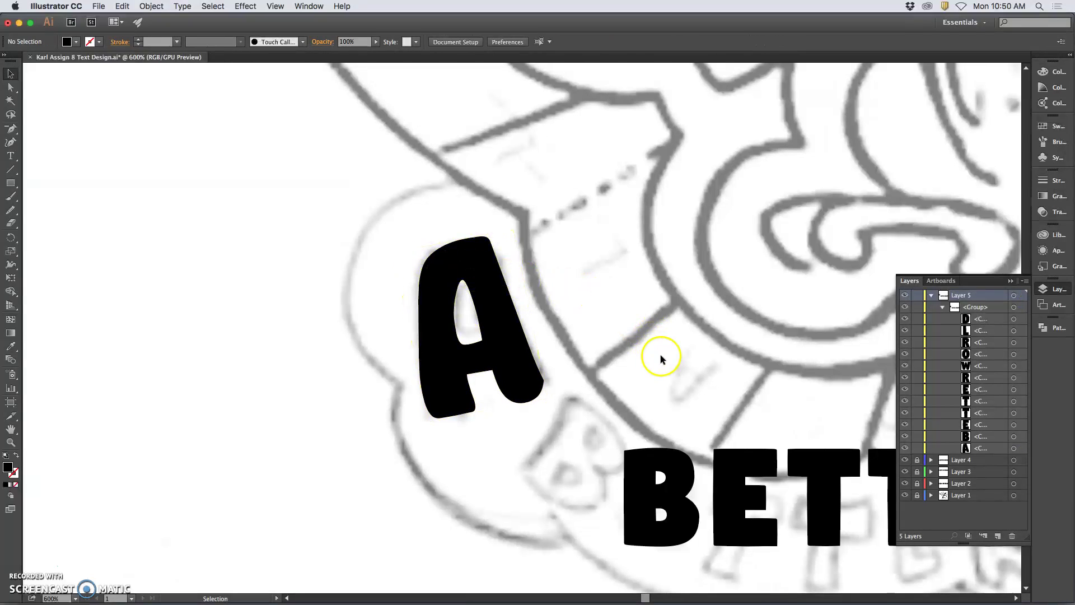
Move the B onto the sketched B and rotate it clockwise to match the sketch's slant
{"action": "key", "text": "super+1"}
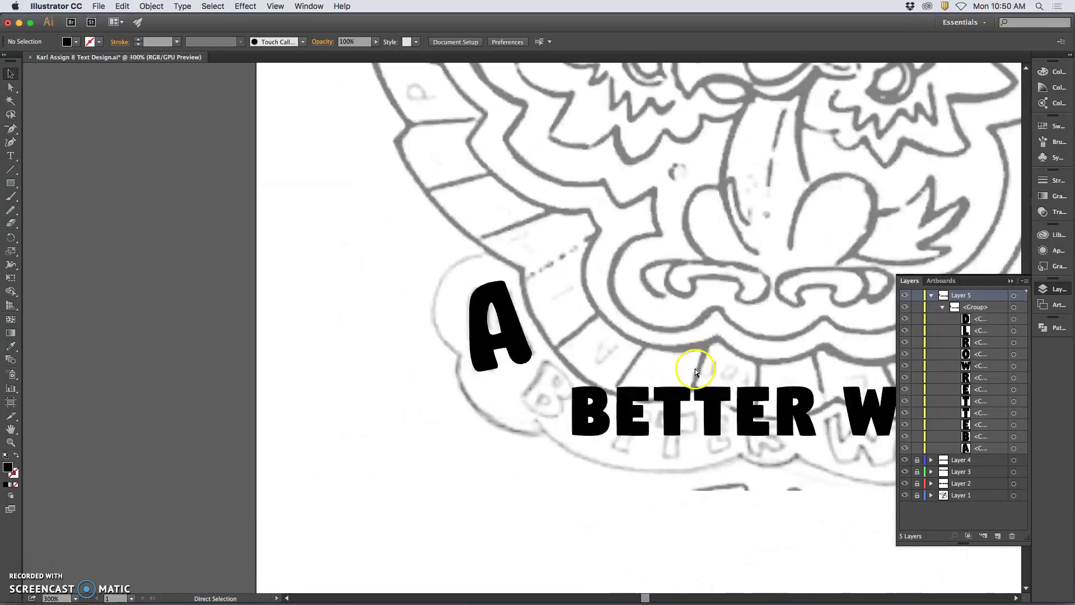
{"action": "scroll", "coordinate": [770, 394], "scroll_direction": "up", "scroll_amount": 2}
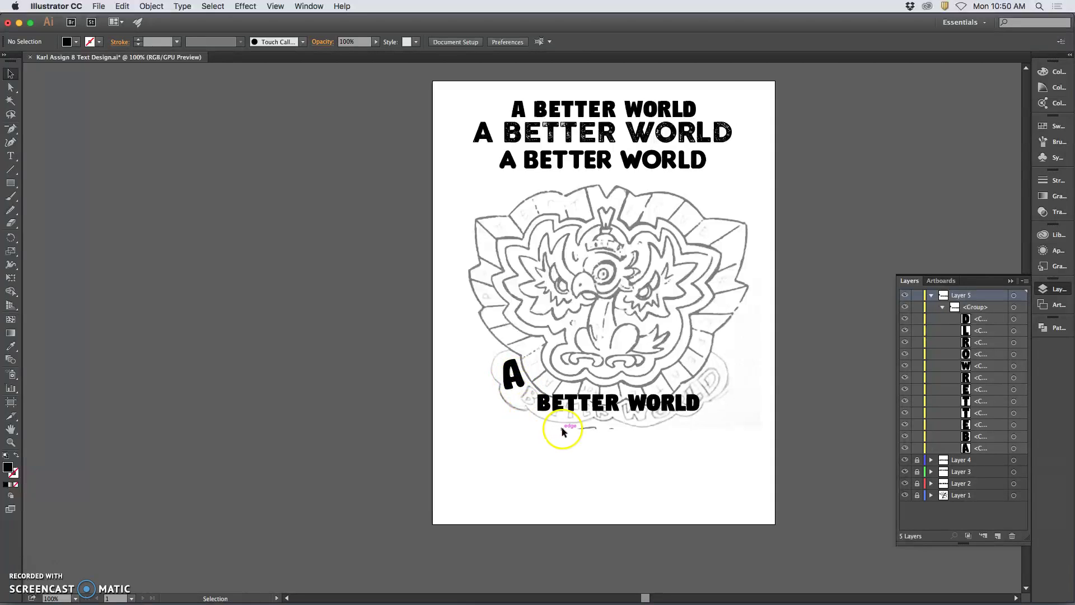
{"action": "scroll", "coordinate": [553, 425], "scroll_direction": "up", "scroll_amount": 5}
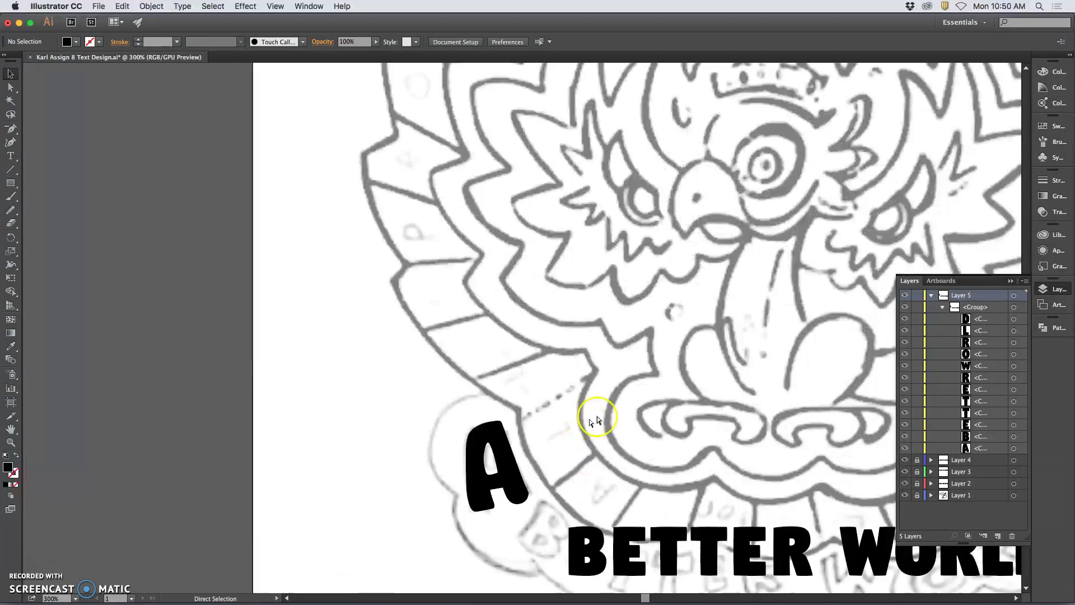
{"action": "scroll", "coordinate": [639, 416], "scroll_direction": "up", "scroll_amount": 3}
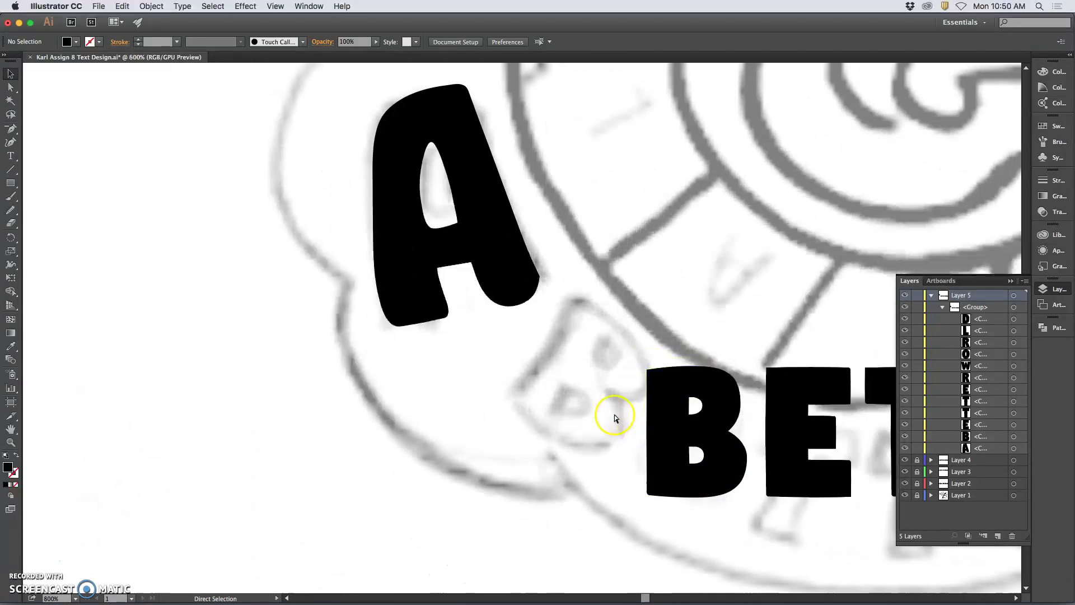
{"action": "scroll", "coordinate": [612, 416], "scroll_direction": "right", "scroll_amount": 2}
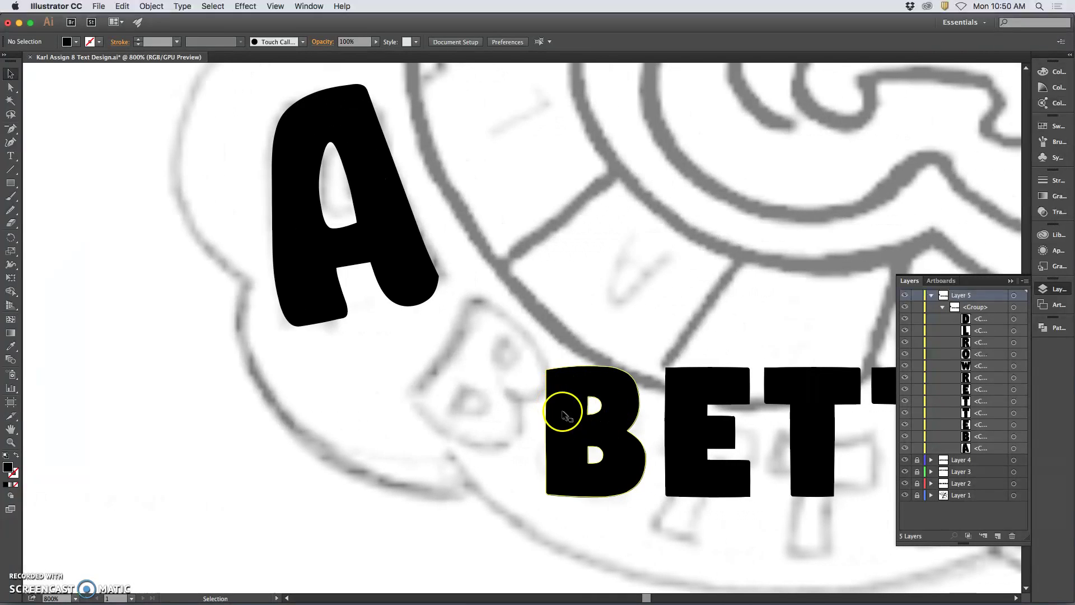
{"action": "left_click", "coordinate": [1014, 437]}
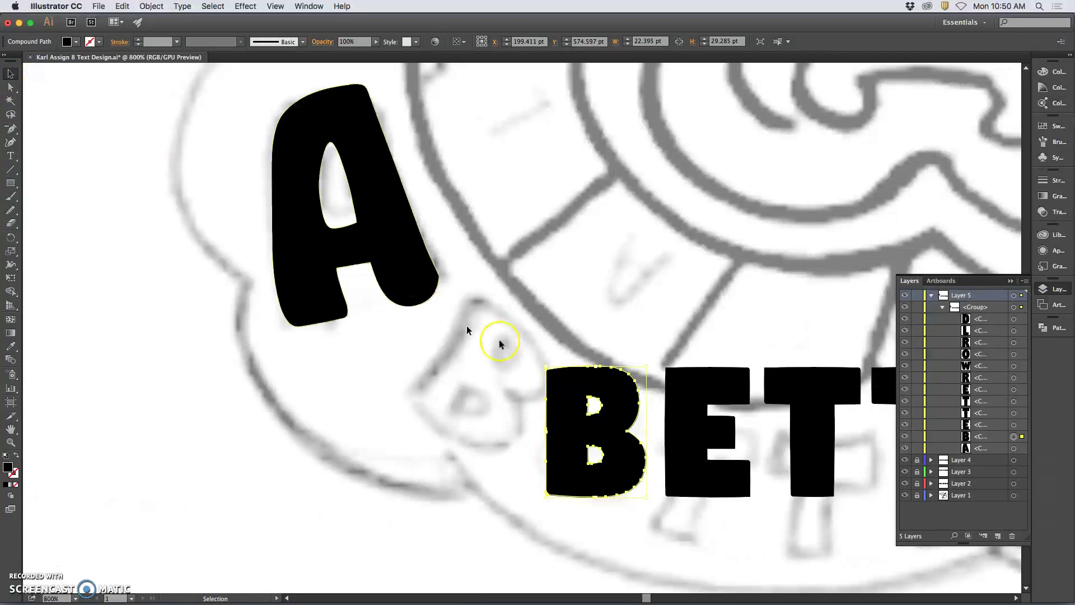
{"action": "left_click_drag", "start_coordinate": [594, 407], "coordinate": [498, 353]}
{"action": "left_click_drag", "start_coordinate": [555, 307], "coordinate": [516, 355]}
Adjust the rotated B's fit over the sketched letter and widen it slightly
{"action": "left_click_drag", "start_coordinate": [578, 369], "coordinate": [534, 359]}
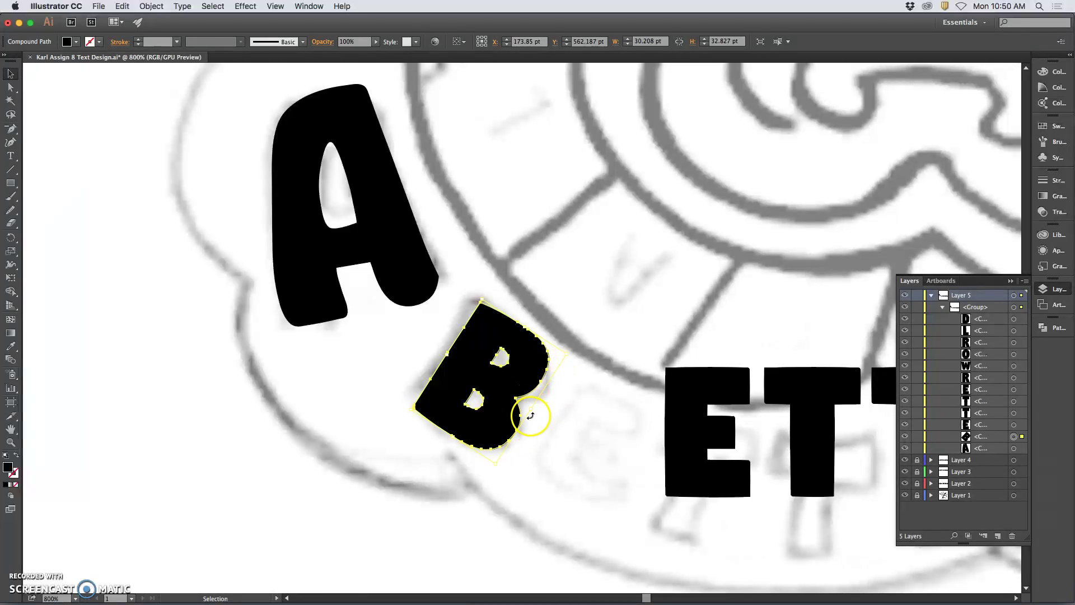
{"action": "left_click_drag", "start_coordinate": [528, 416], "coordinate": [539, 418]}
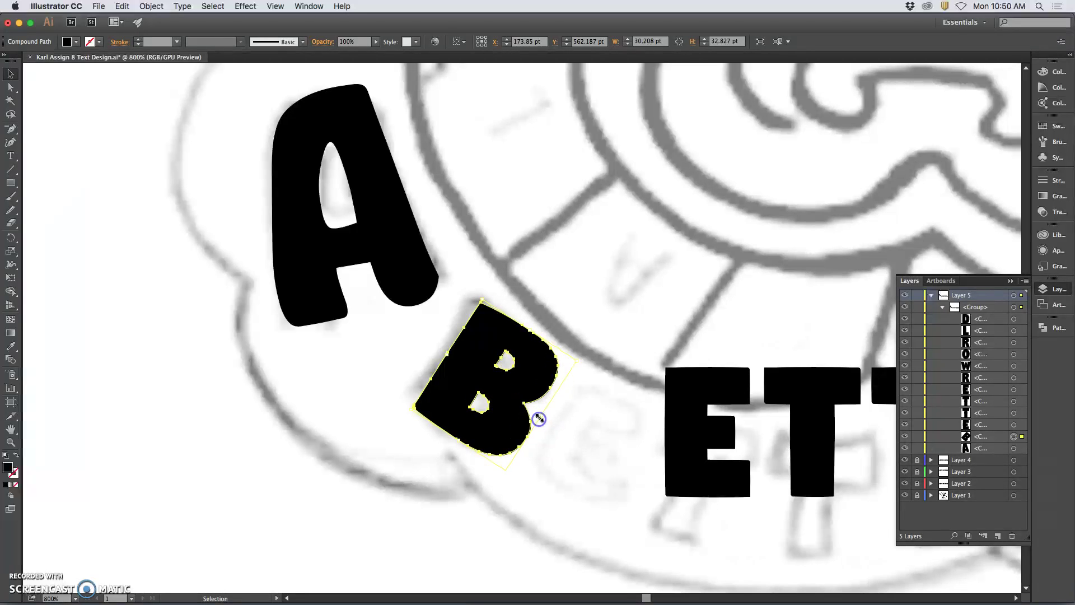
{"action": "left_click", "coordinate": [582, 379]}
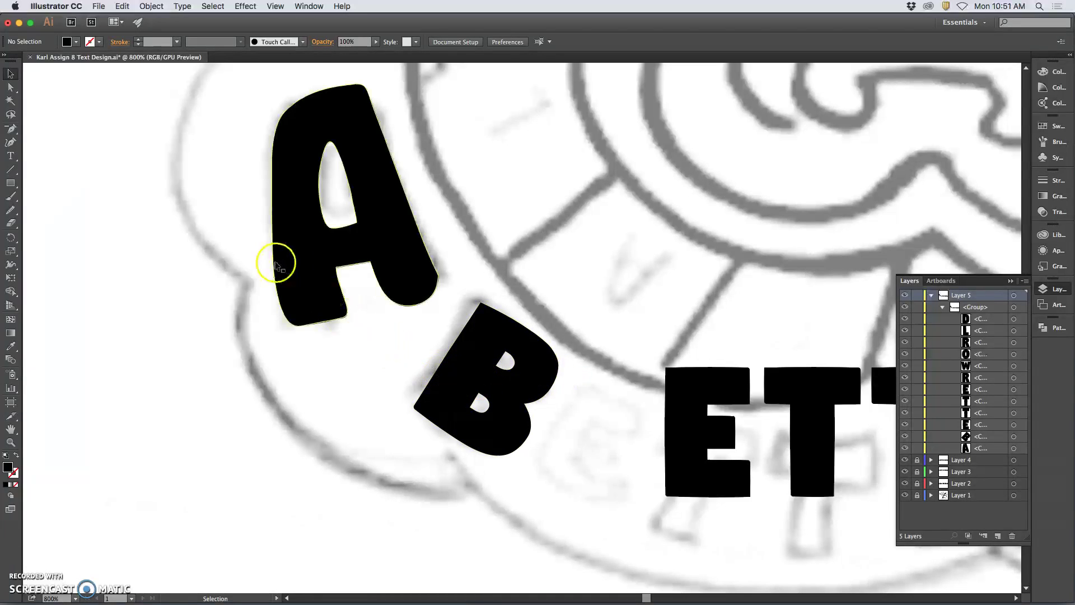
Move the first E of BETTER beside the B over its sketched letter and rotate it clockwise to follow the banner
{"action": "left_click", "coordinate": [12, 88]}
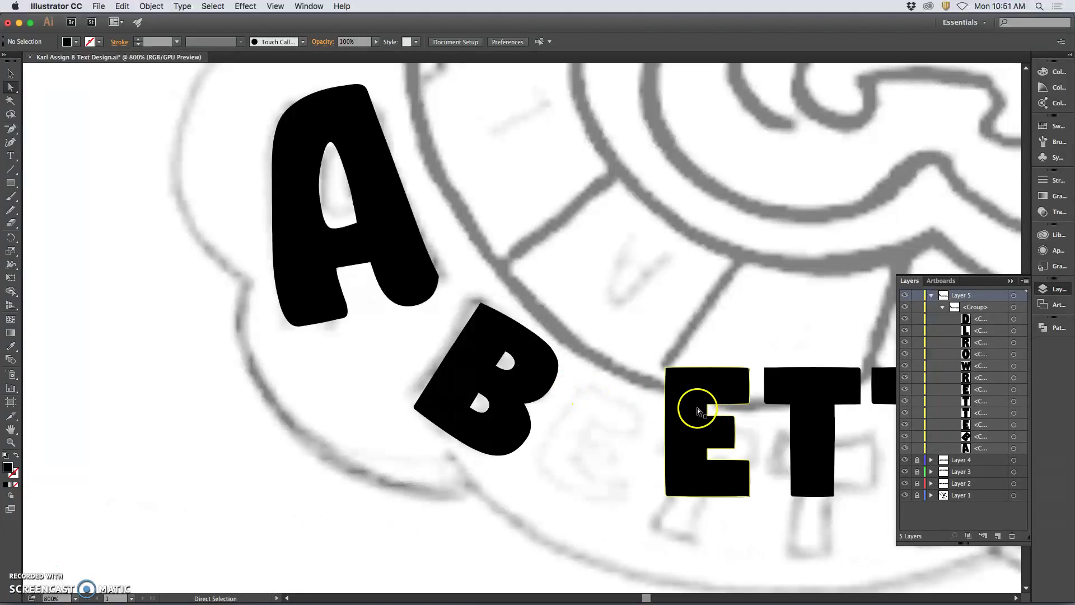
{"action": "left_click_drag", "start_coordinate": [697, 411], "coordinate": [593, 431]}
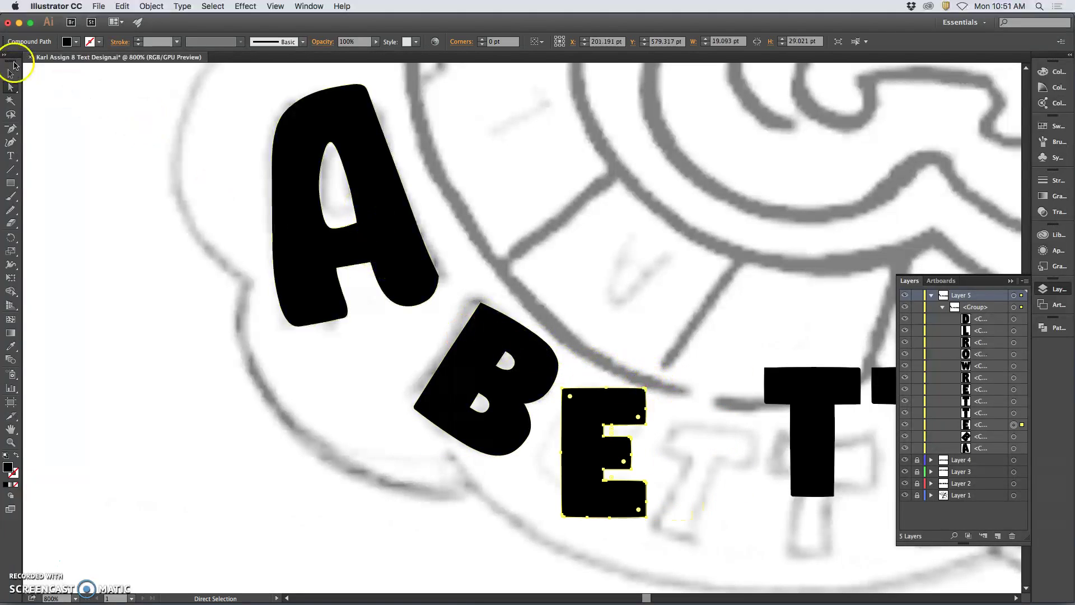
{"action": "left_click", "coordinate": [11, 72]}
{"action": "left_click_drag", "start_coordinate": [650, 383], "coordinate": [633, 416]}
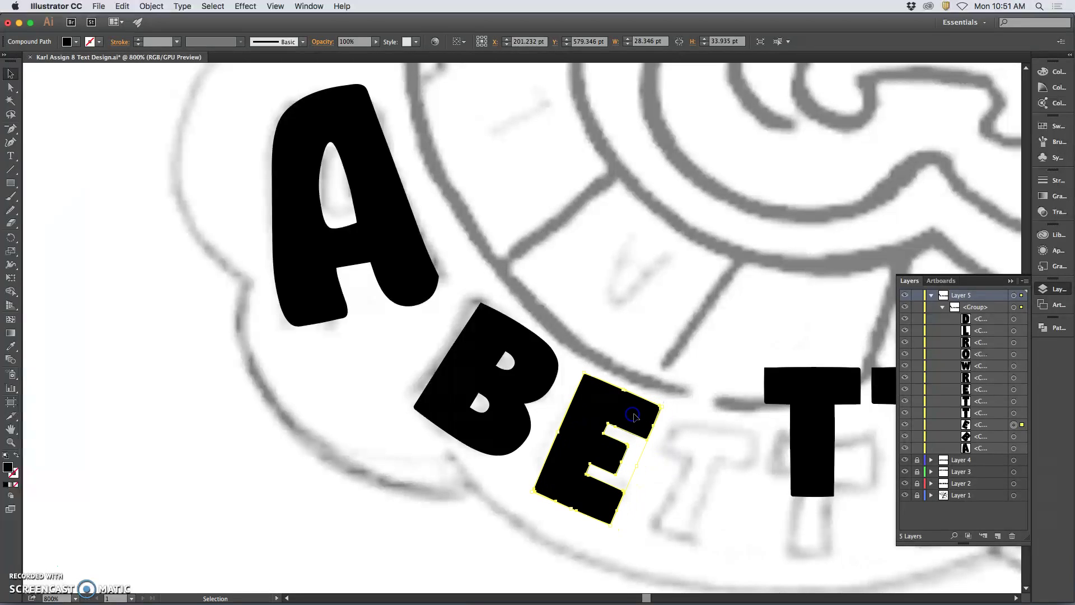